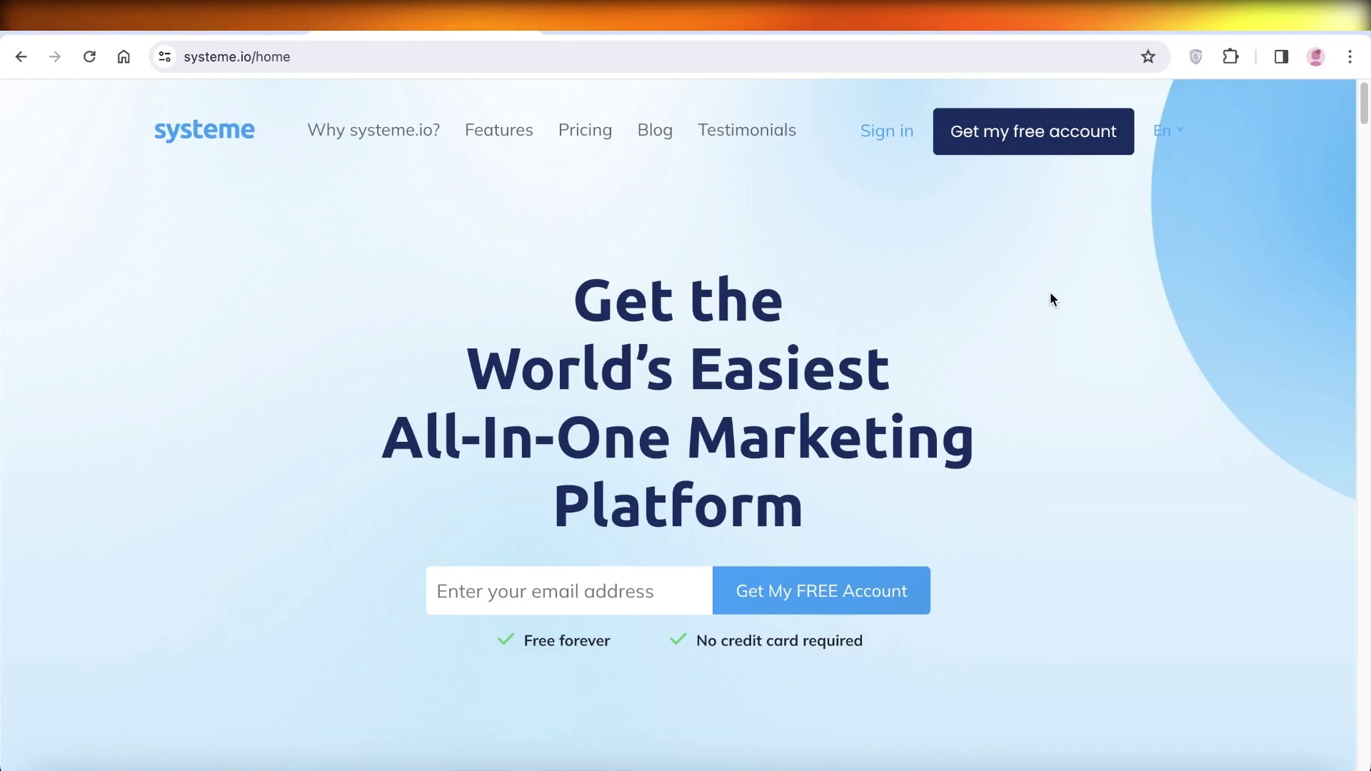
Step: Look over the home page, then go to the Pricing page with Free, Startup, Webinar and Unlimited plans
scroll(955, 323, "down", 1)
scroll(957, 326, "down", 5)
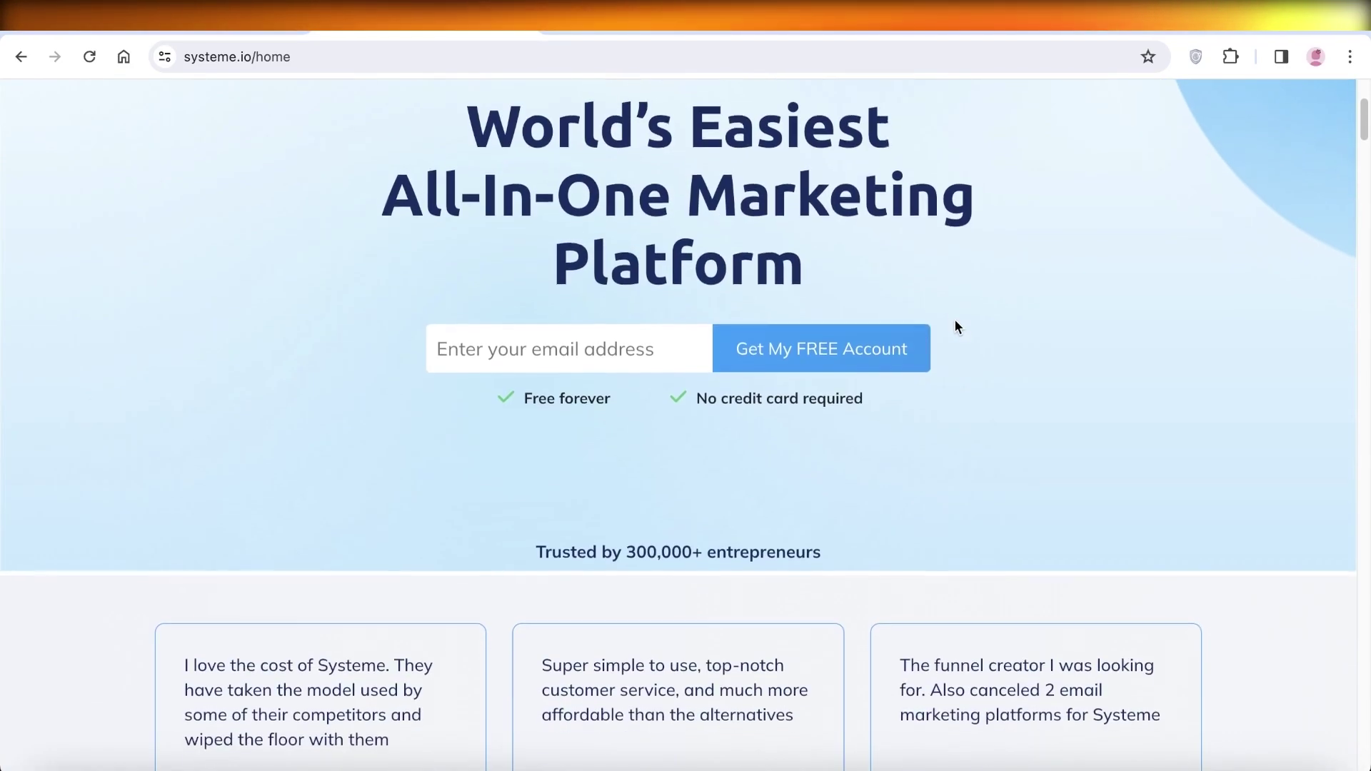
scroll(991, 336, "down", 13)
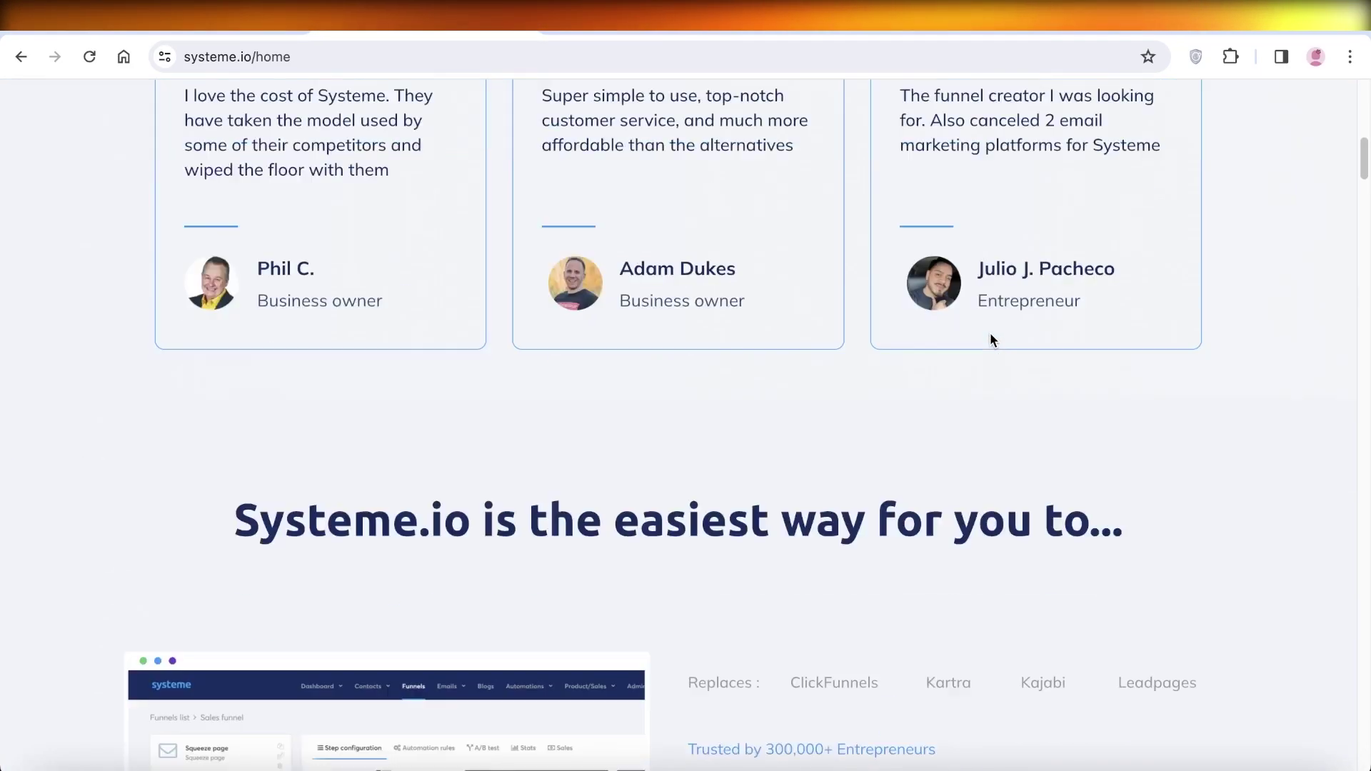
scroll(1298, 322, "down", 9)
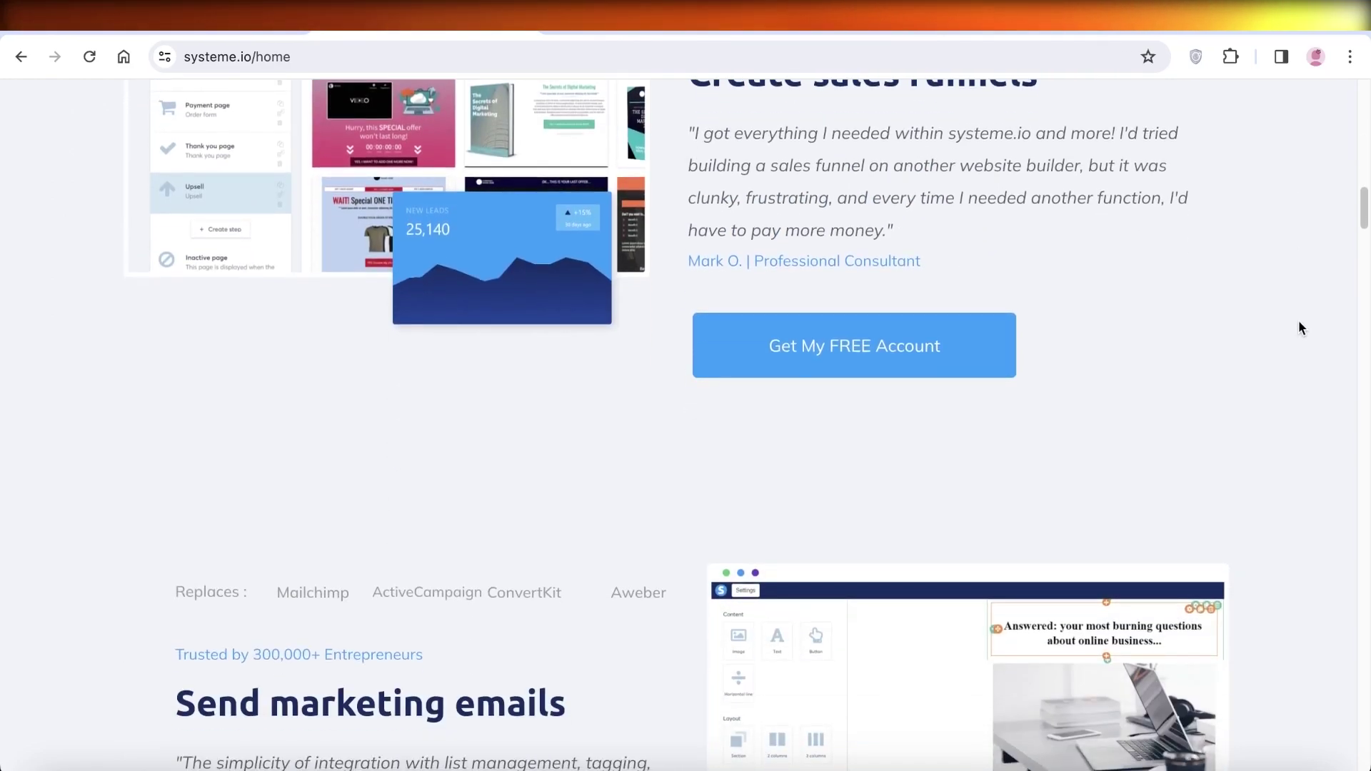
scroll(1299, 329, "down", 12)
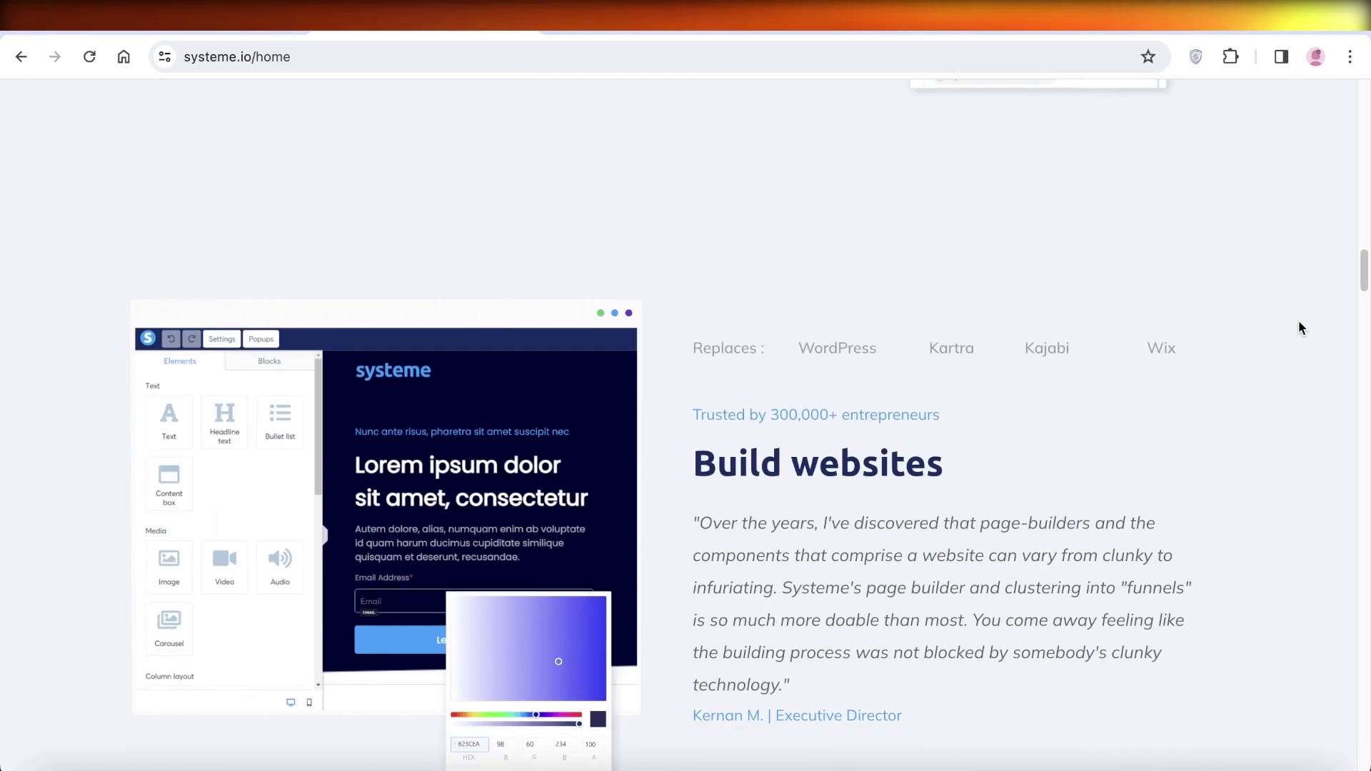
scroll(1298, 328, "down", 13)
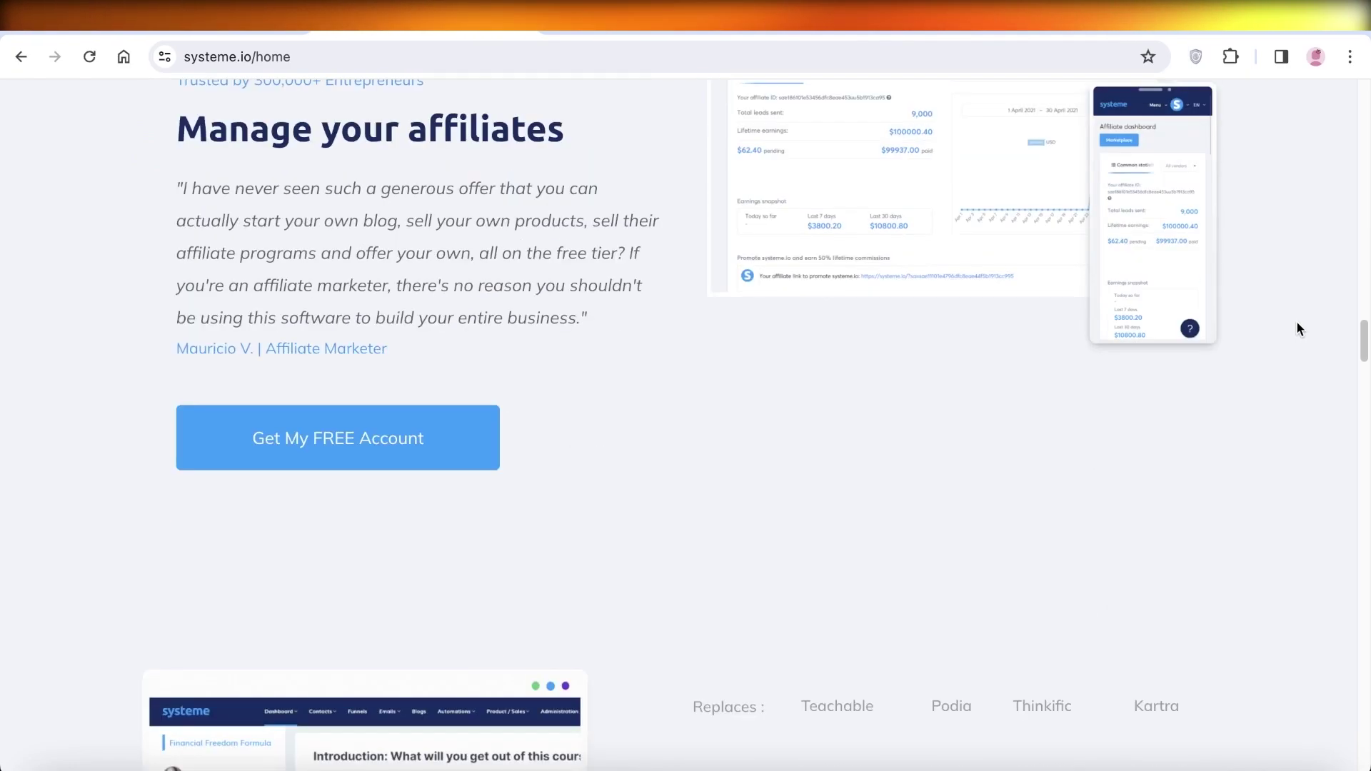
scroll(1280, 337, "down", 20)
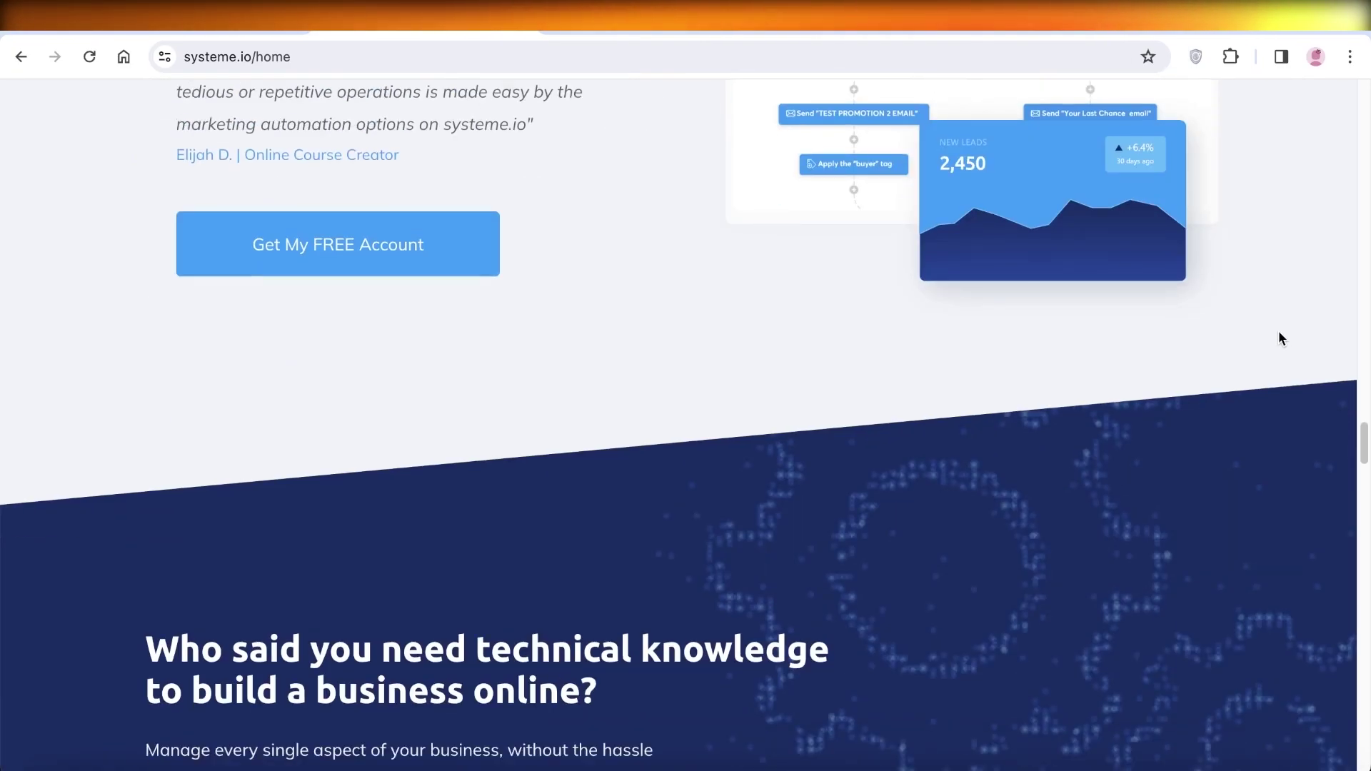
scroll(1280, 332, "down", 5)
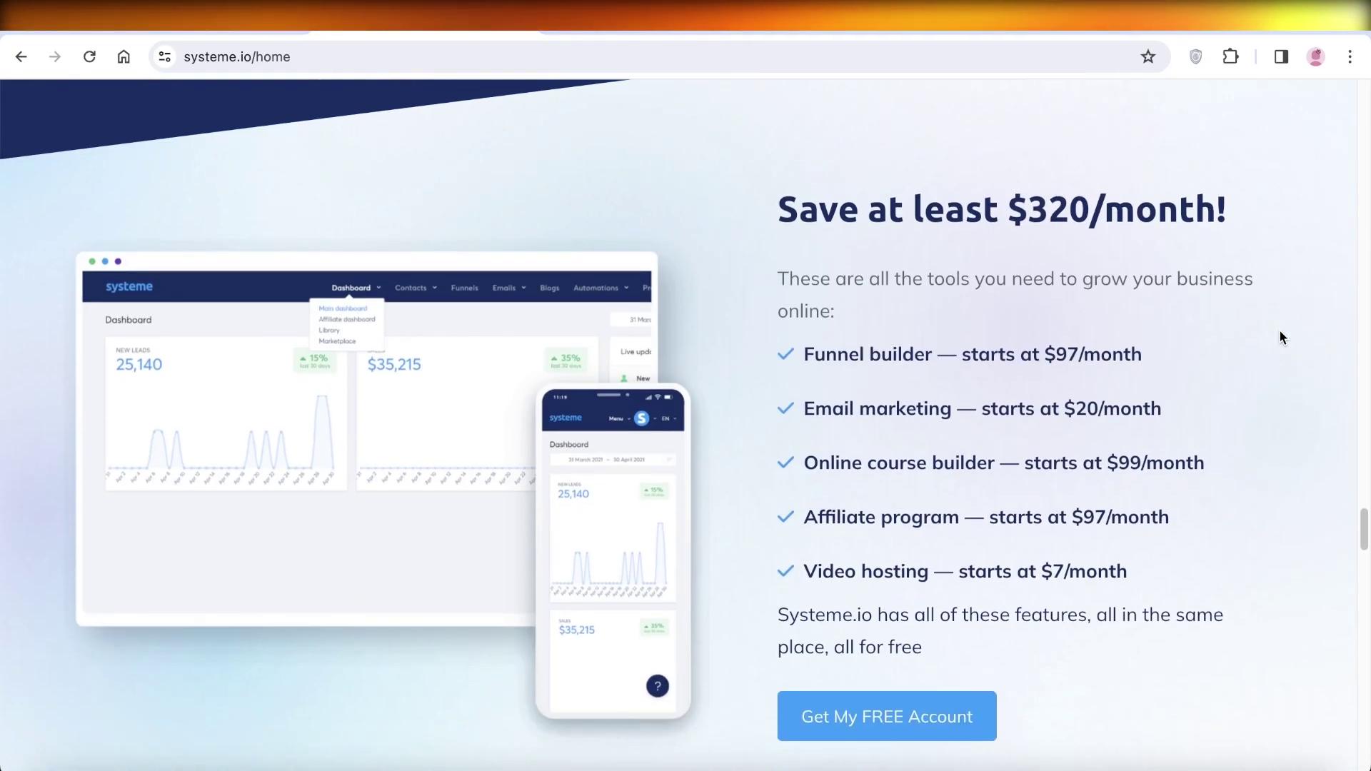
scroll(1280, 336, "down", 7)
scroll(1279, 348, "down", 3)
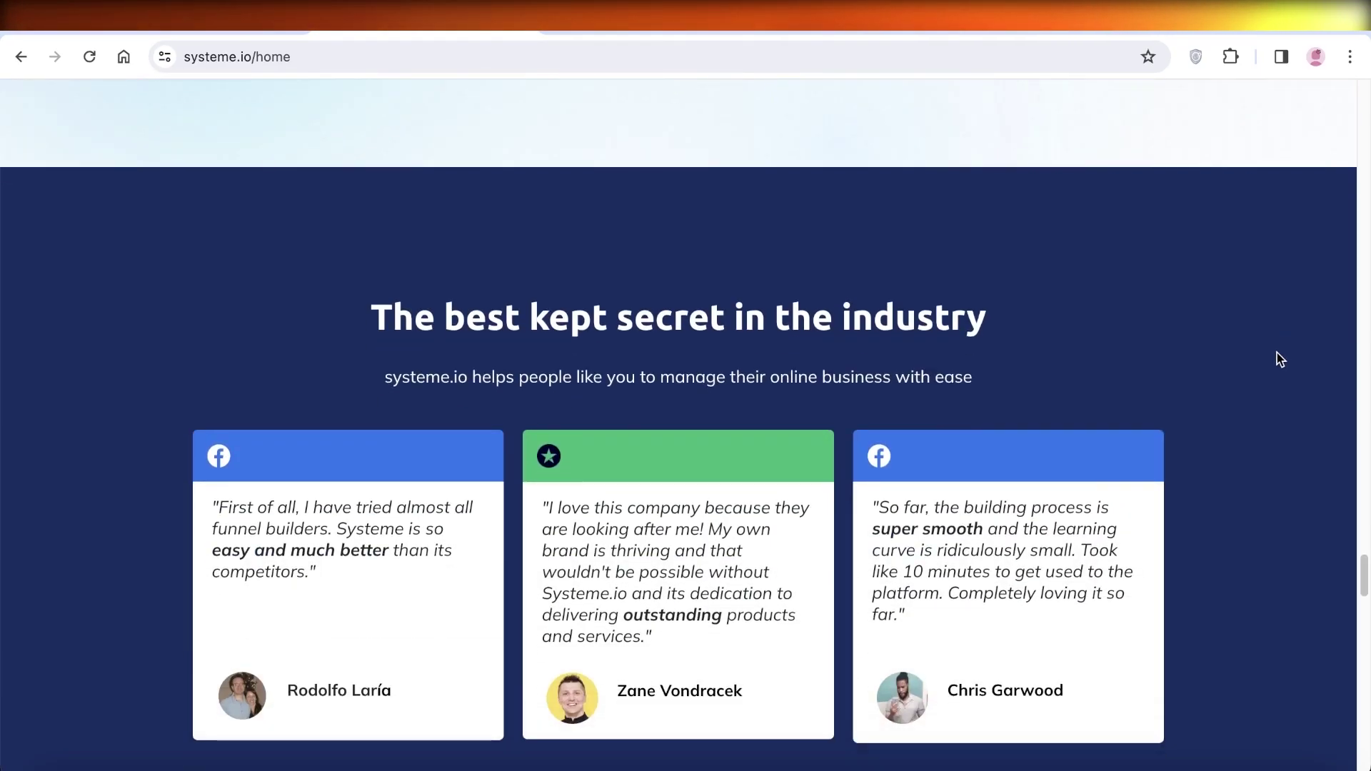
scroll(1271, 361, "up", 13)
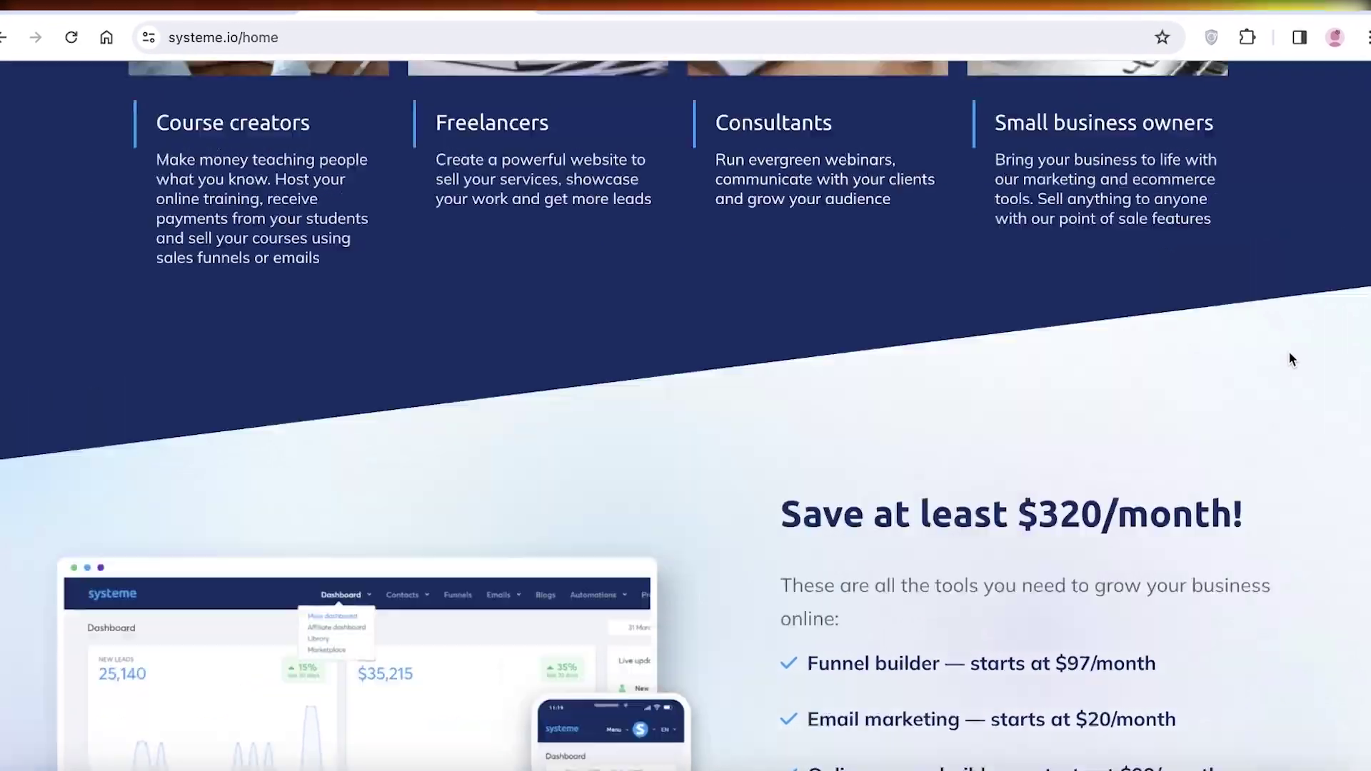
scroll(1292, 358, "up", 20)
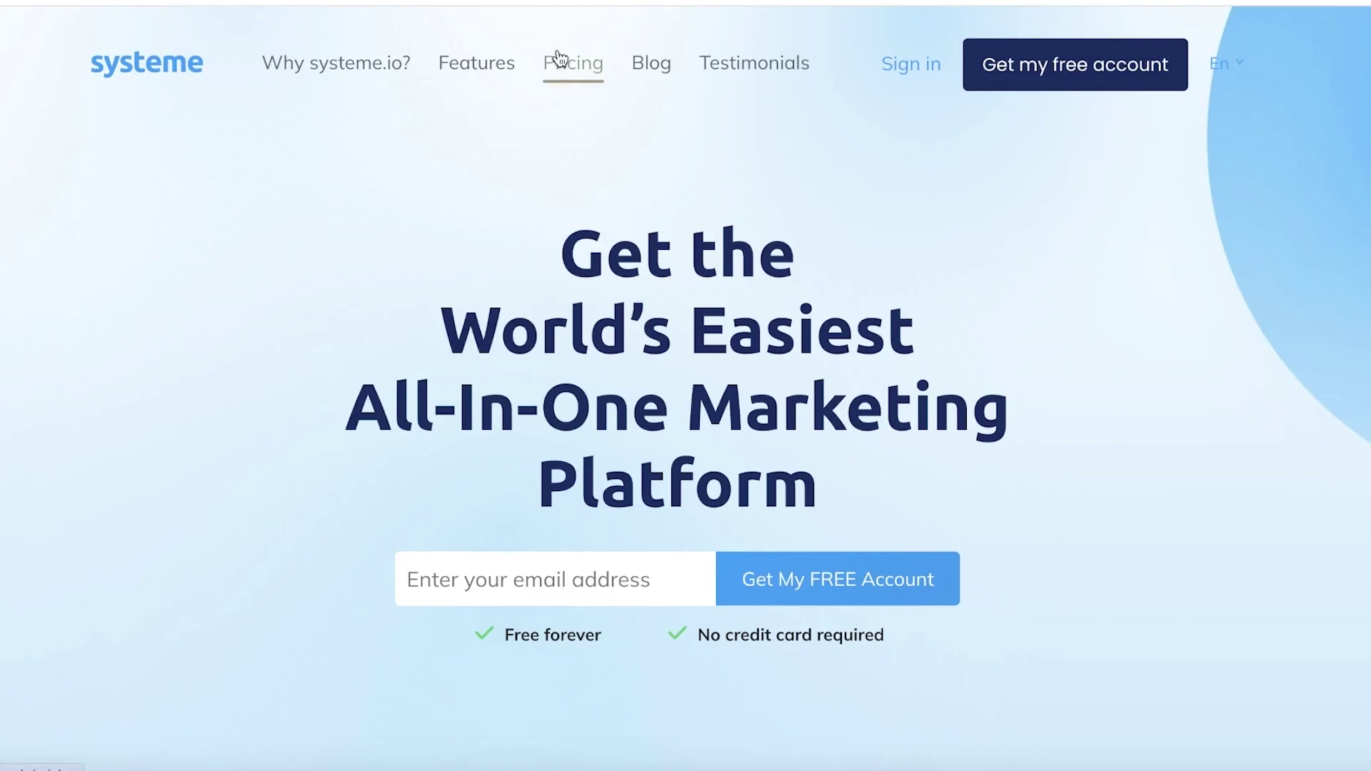
left_click(570, 76)
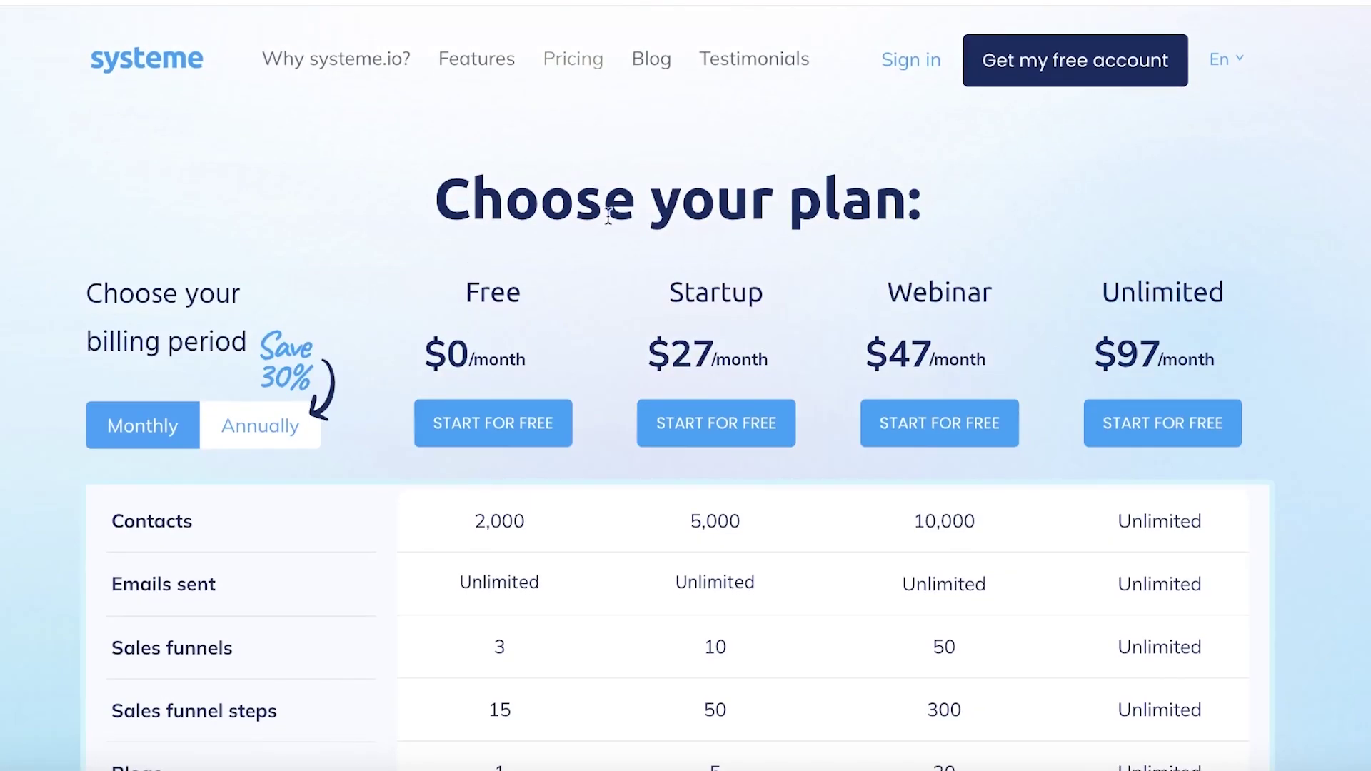
Step: Read through the plan comparison table for Free $0, Startup $27, Webinar $47 and Unlimited $97
scroll(571, 321, "down", 3)
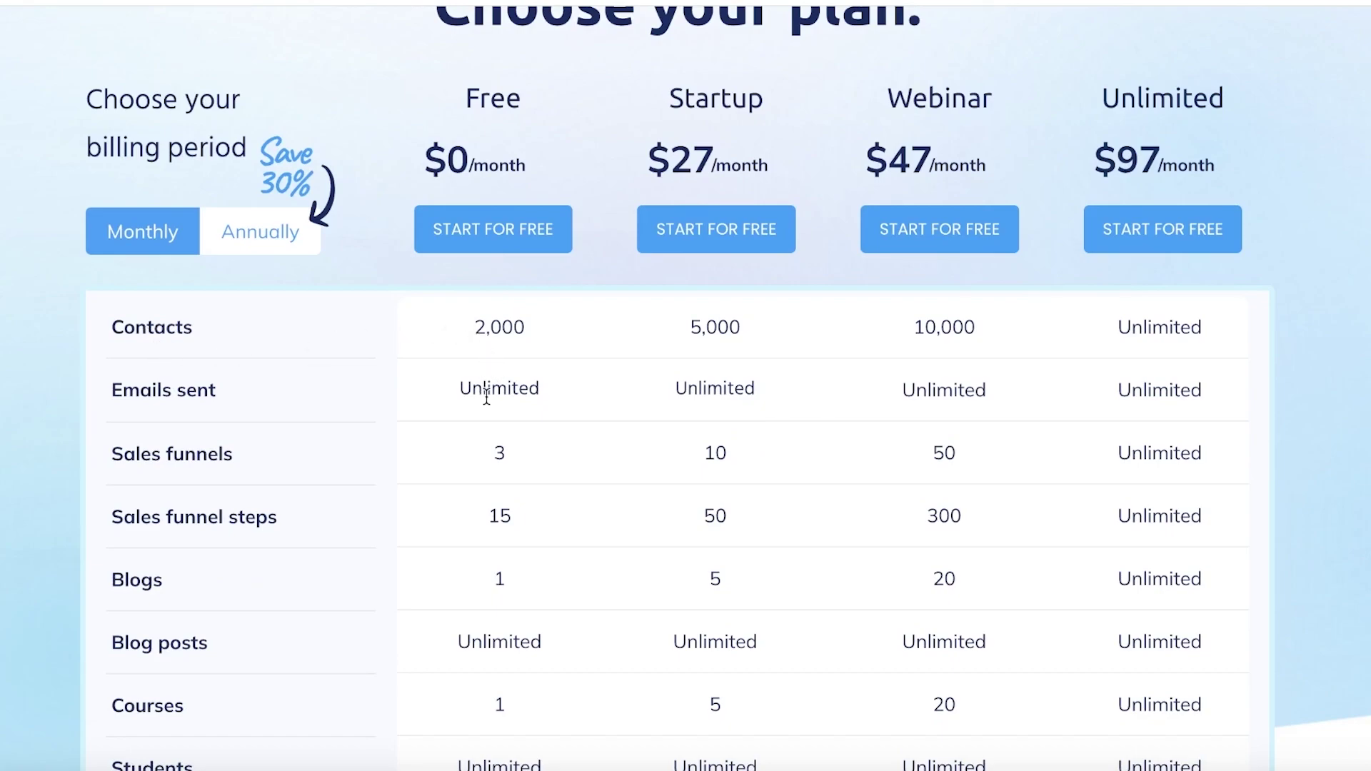
scroll(491, 378, "down", 2)
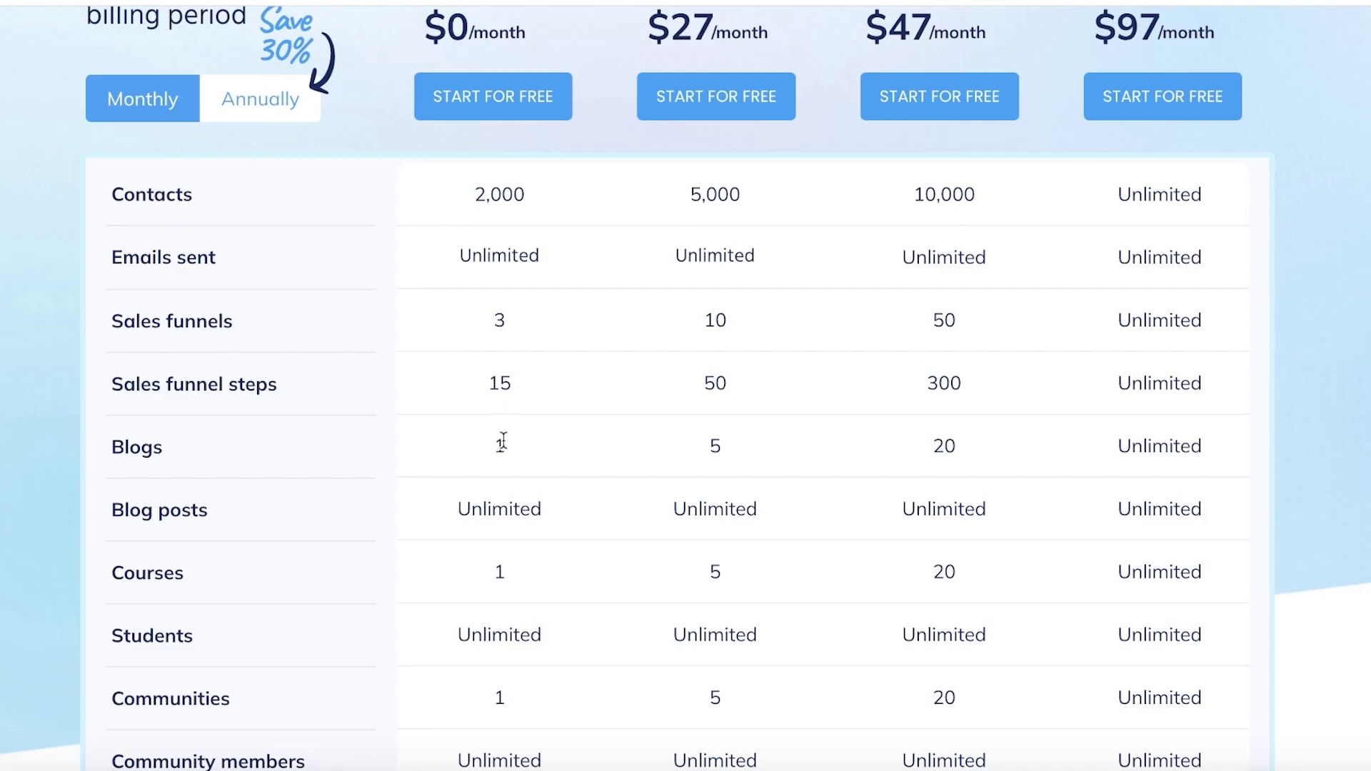
scroll(482, 490, "down", 2)
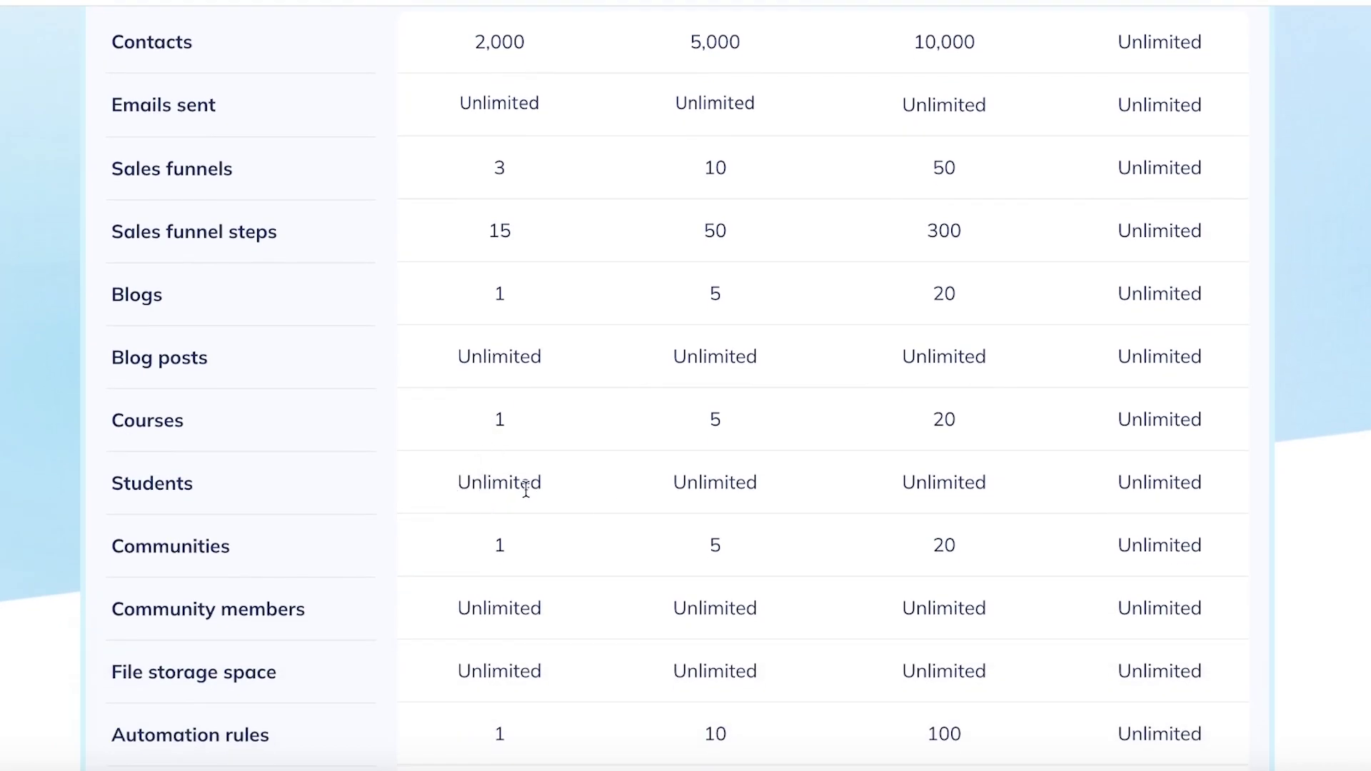
scroll(526, 490, "down", 4)
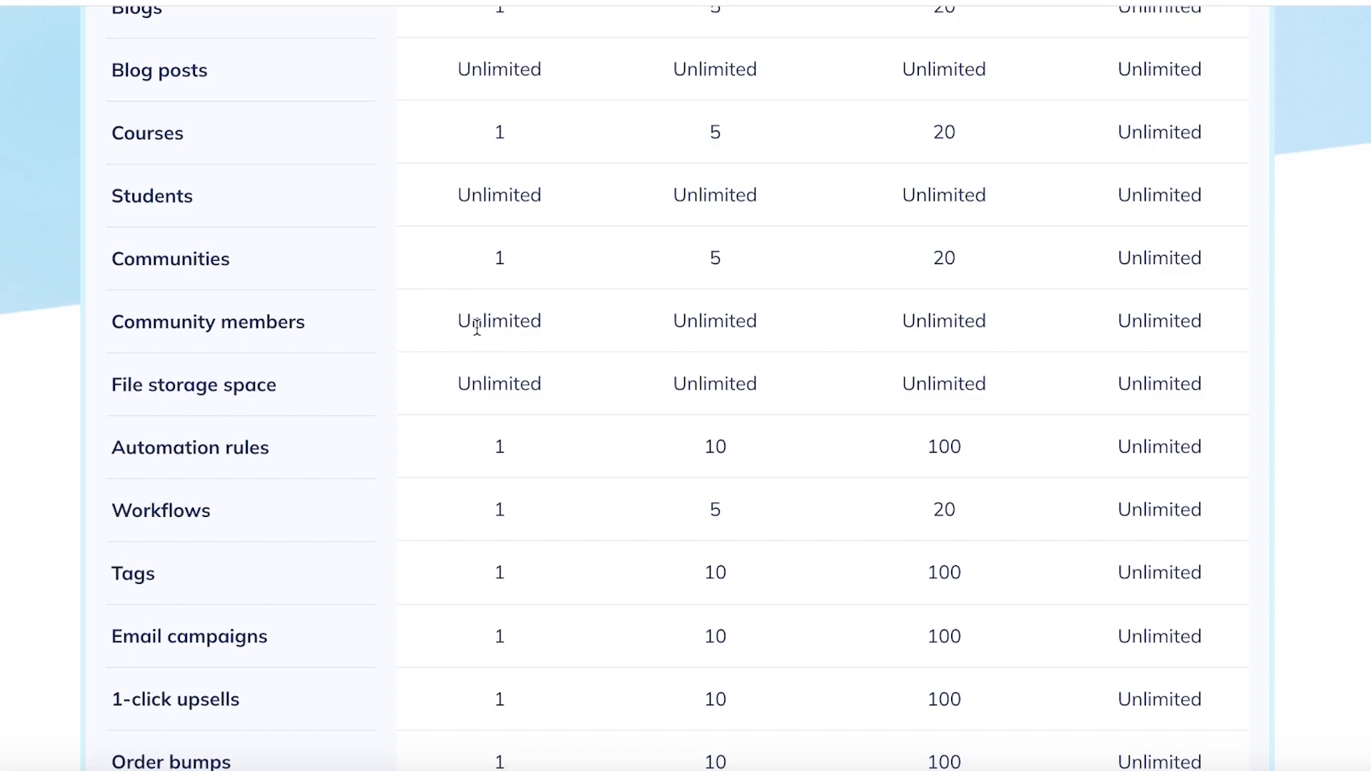
scroll(477, 328, "down", 3)
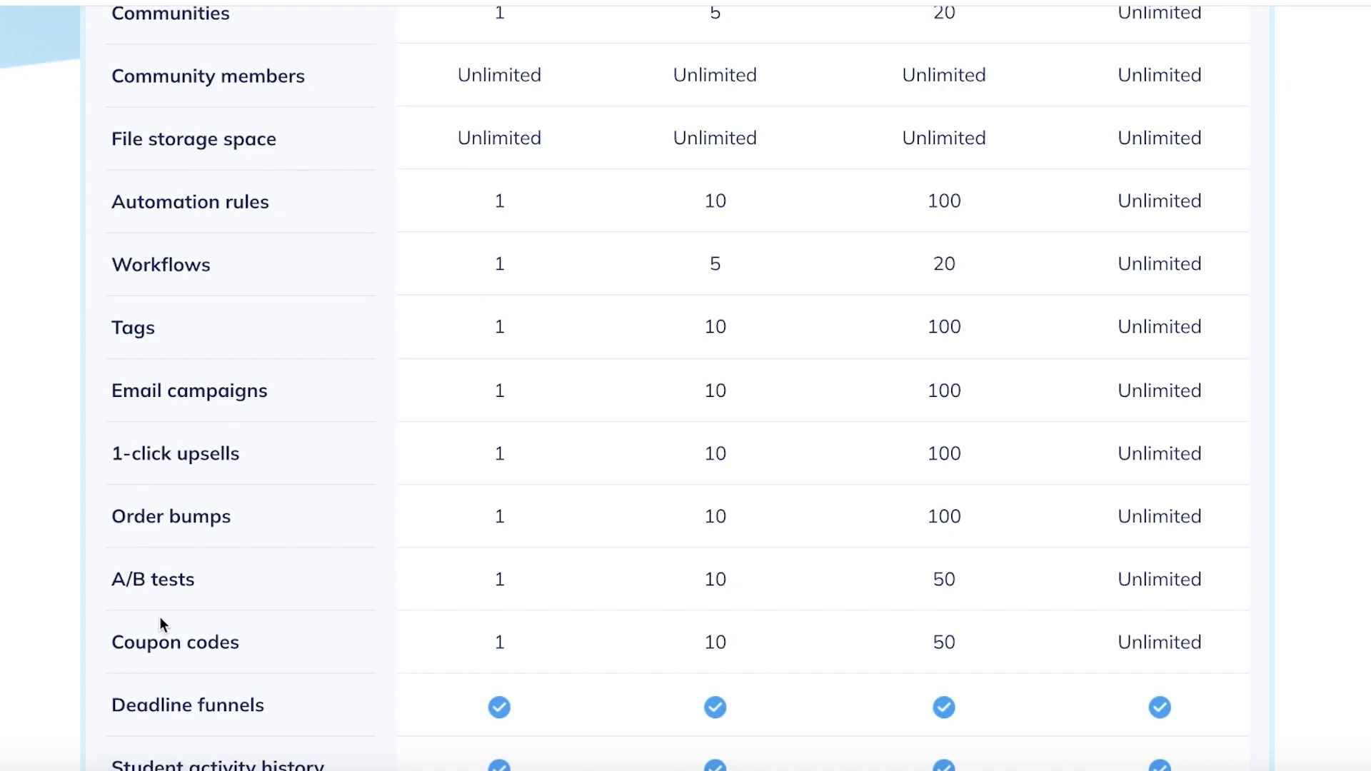
scroll(271, 628, "down", 1)
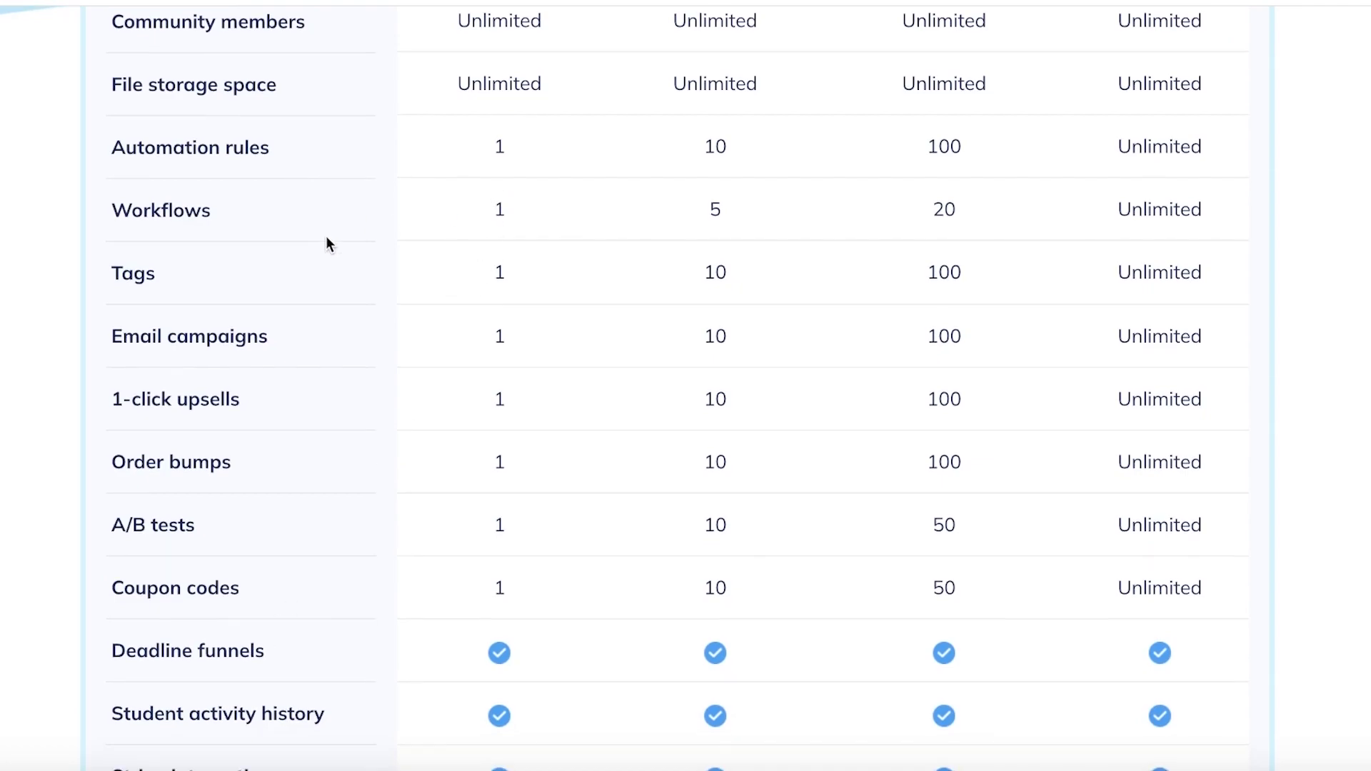
scroll(332, 265, "down", 8)
scroll(337, 288, "down", 2)
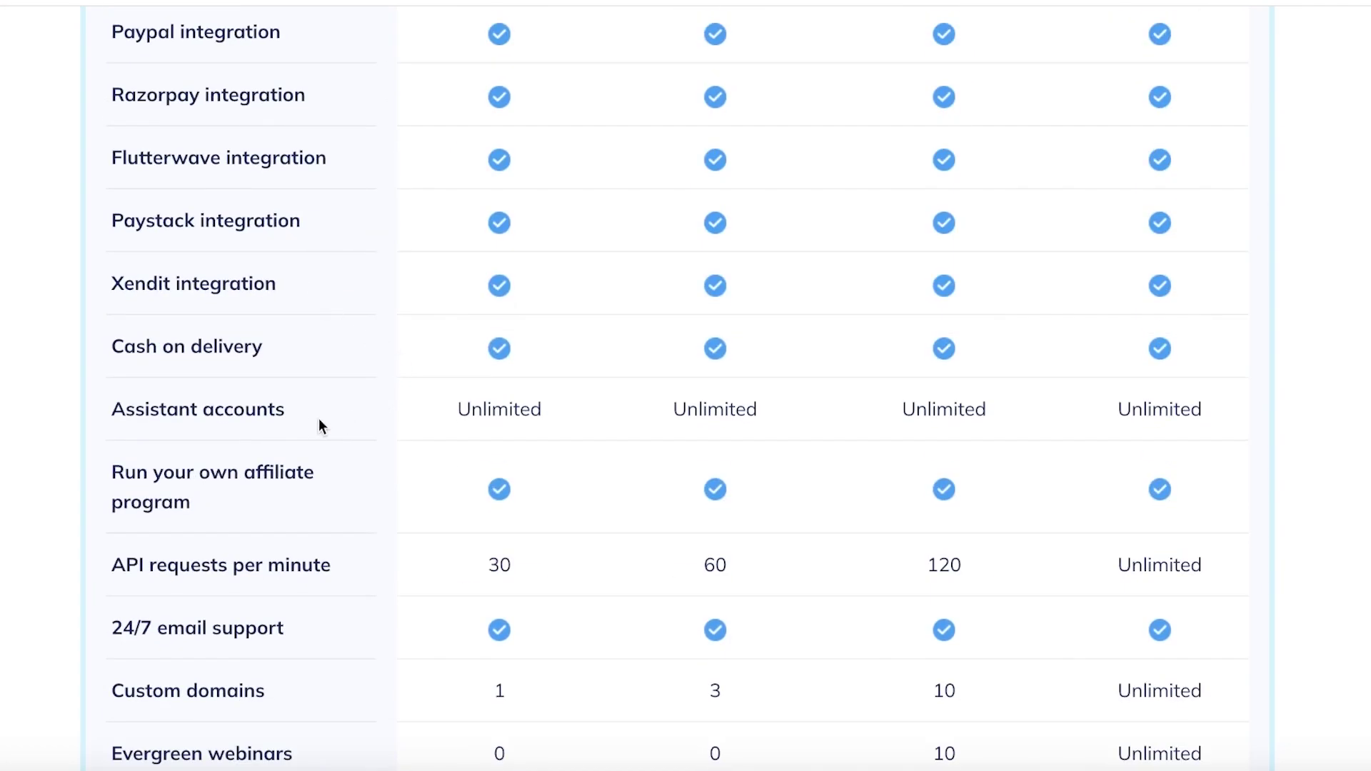
scroll(259, 421, "down", 5)
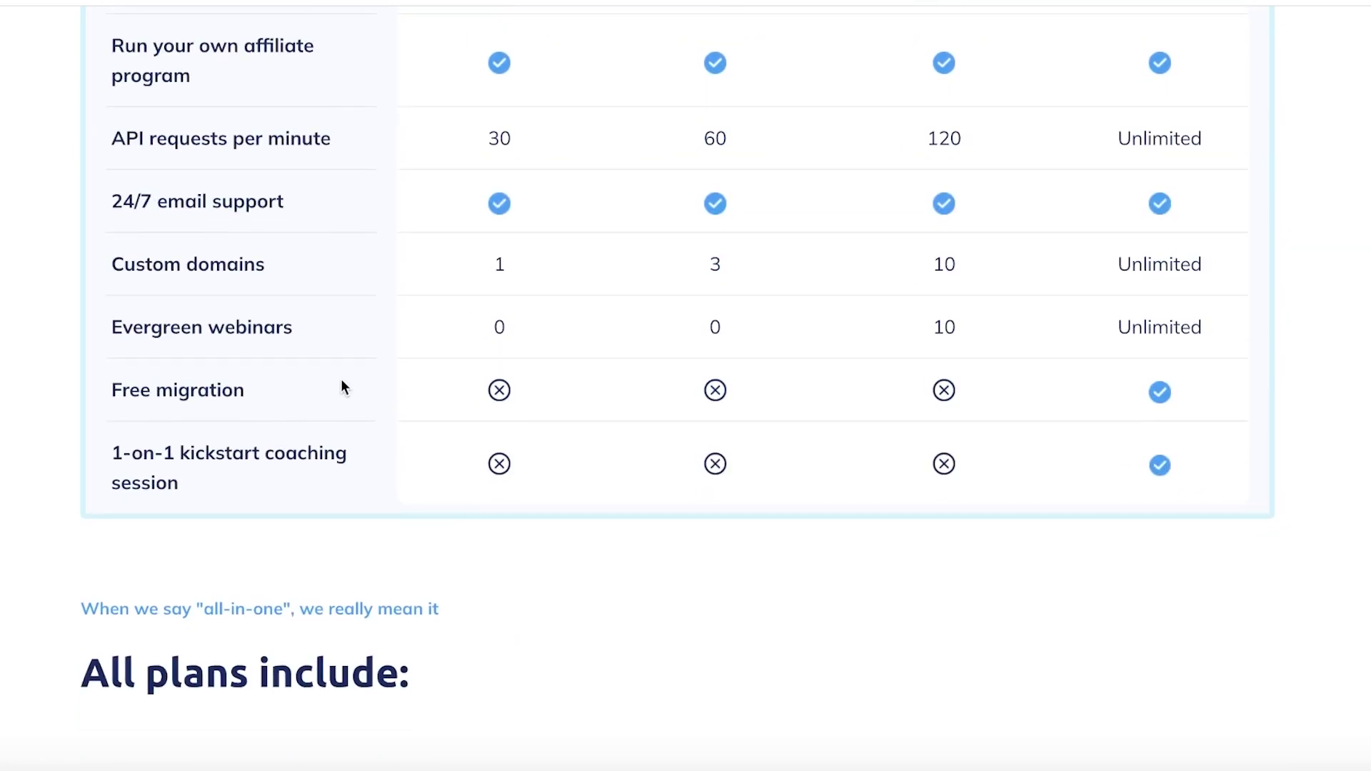
scroll(338, 386, "up", 1)
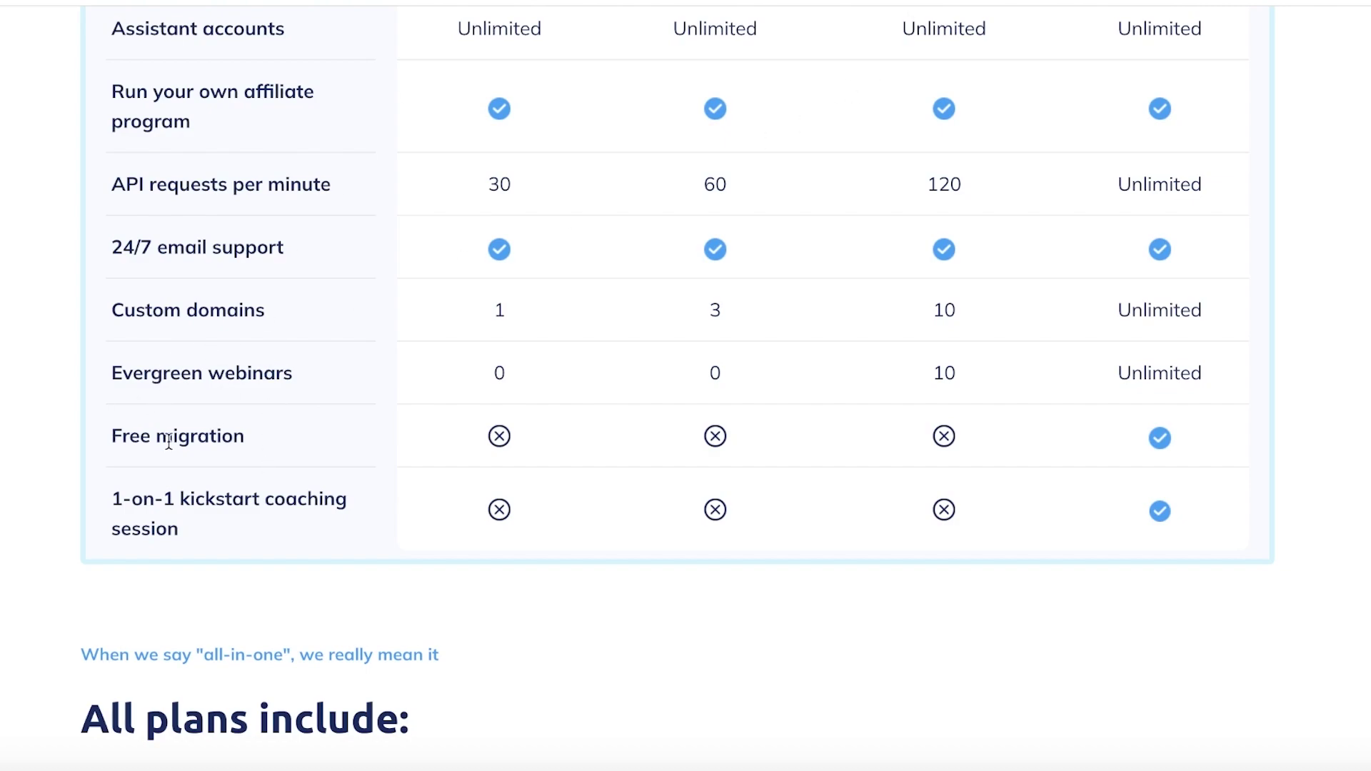
scroll(170, 442, "up", 3)
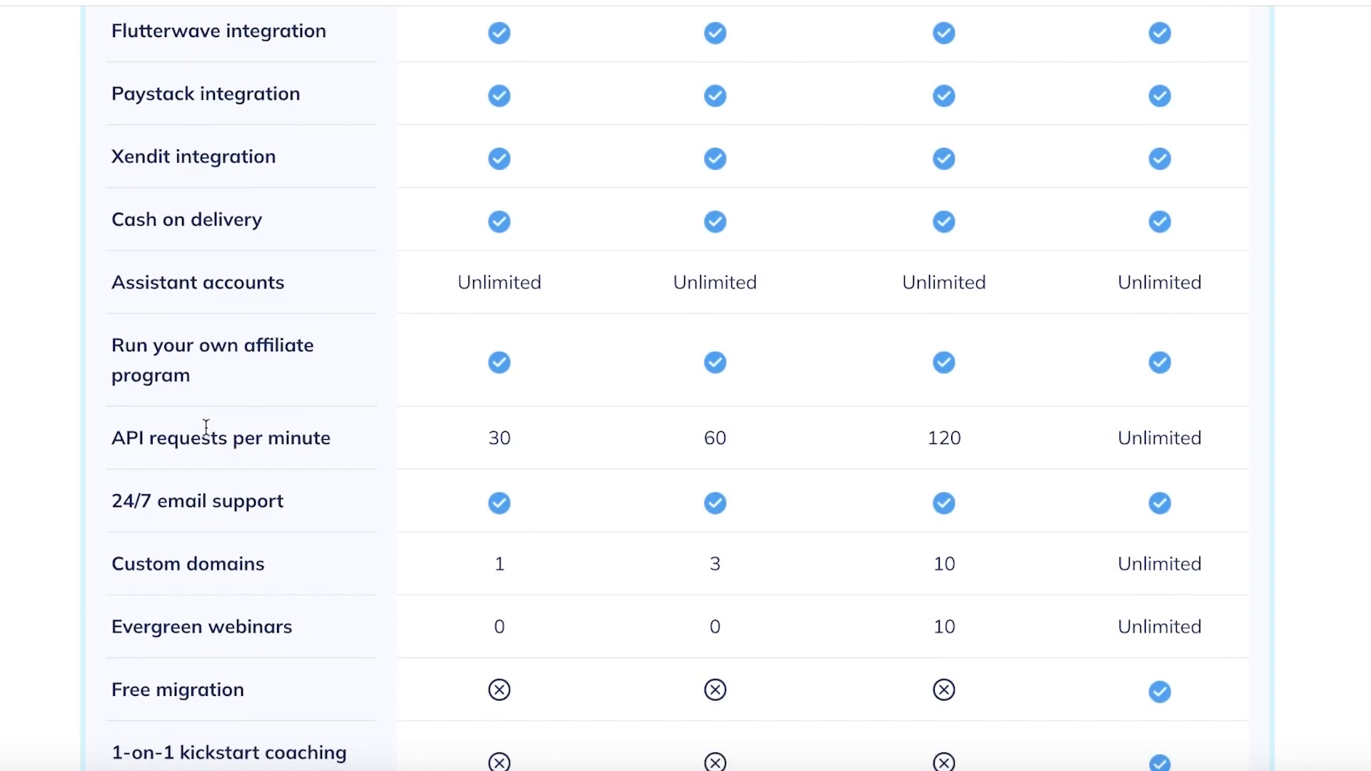
scroll(208, 435, "up", 20)
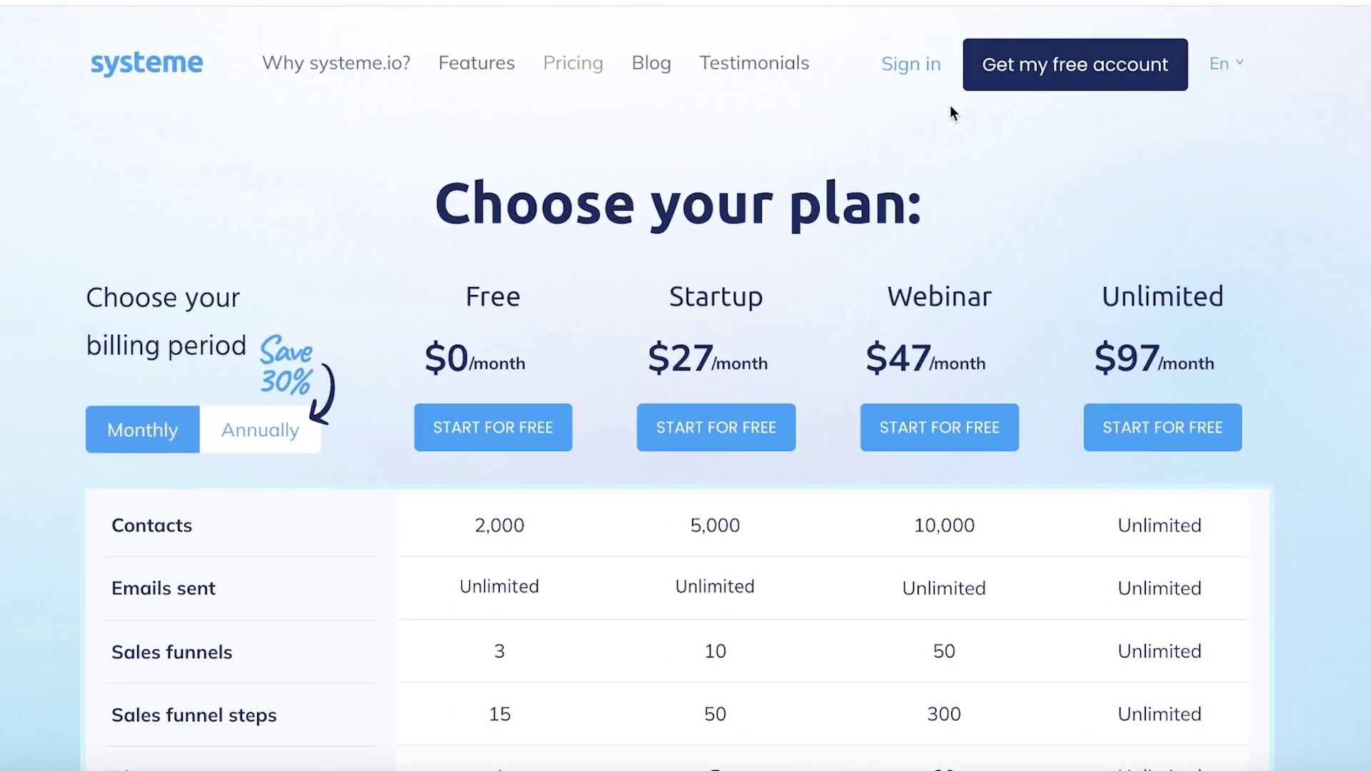
Step: Try signing up for a free account using the saved e-mail address
left_click(1055, 73)
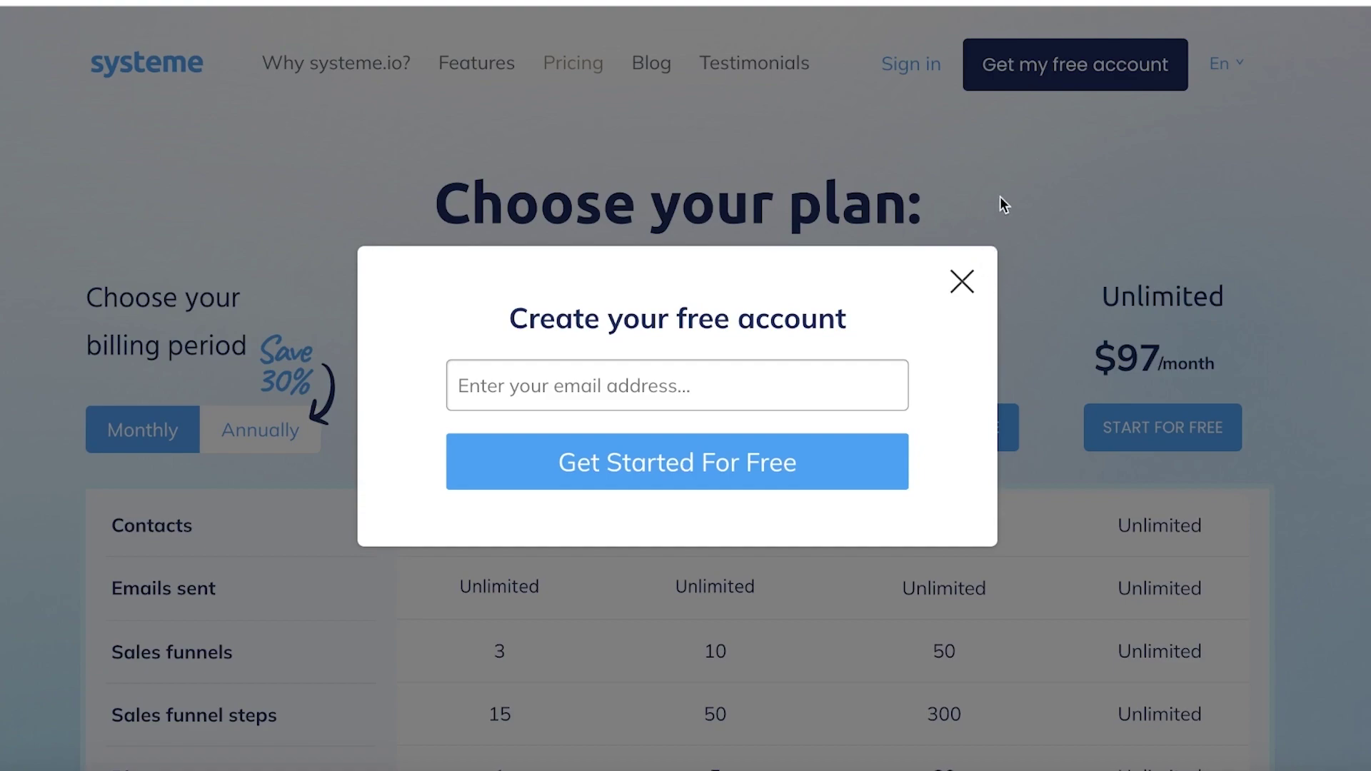
left_click(711, 384)
left_click(682, 437)
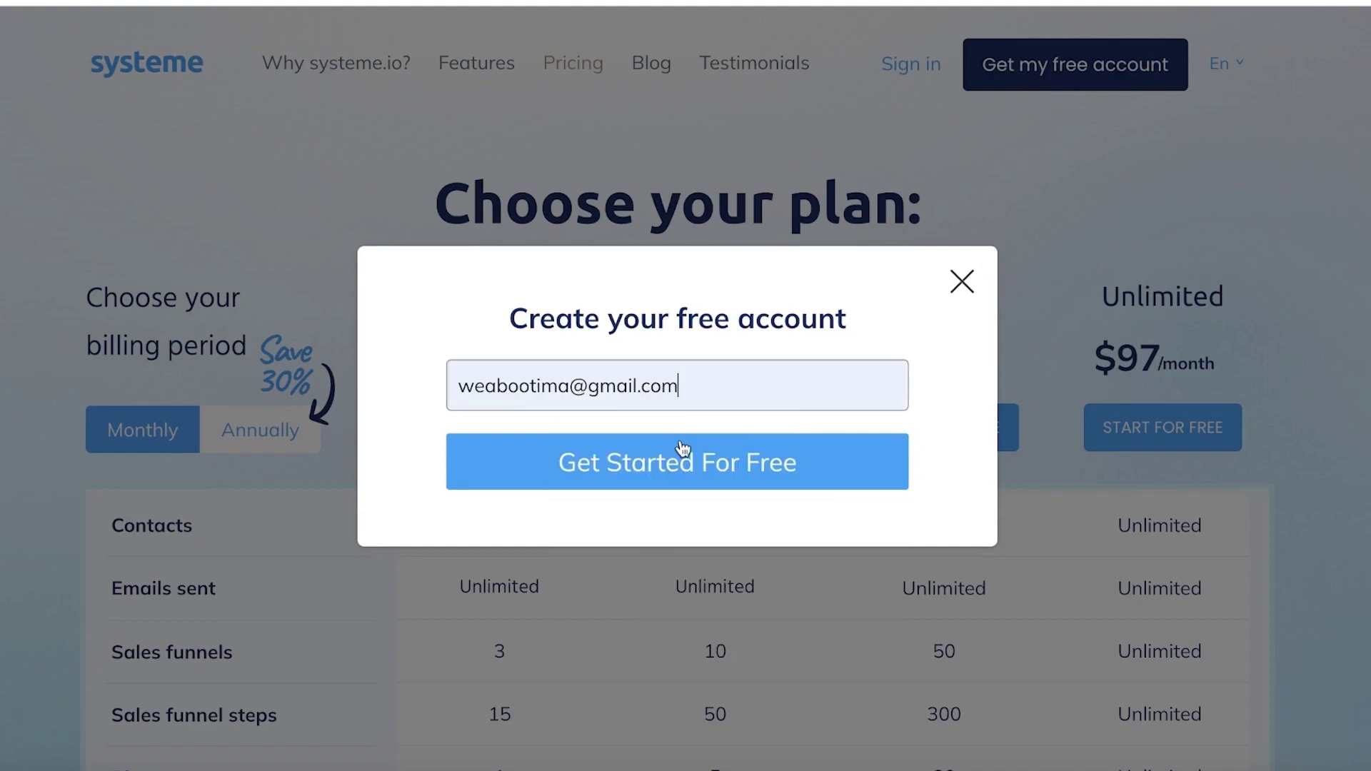
left_click(672, 475)
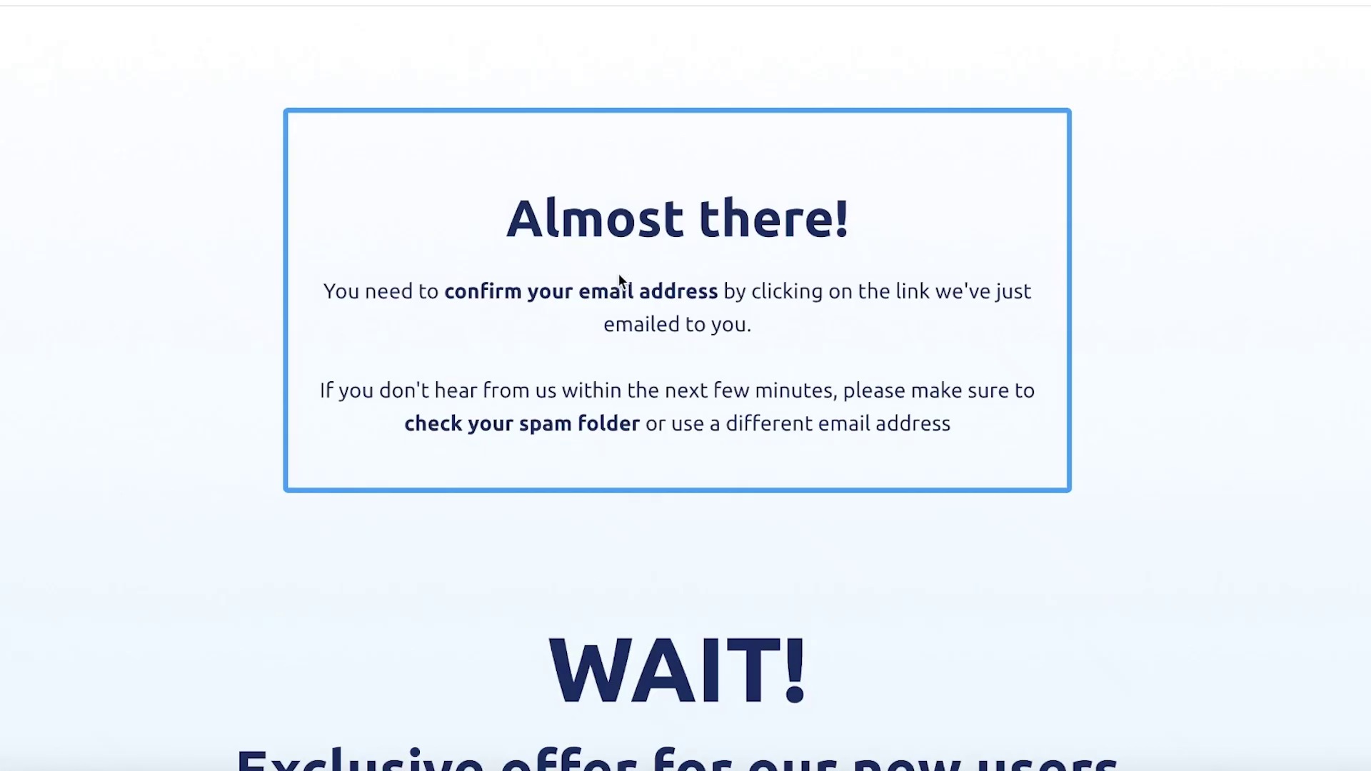
scroll(613, 269, "down", 10)
scroll(613, 270, "up", 10)
Step: In a new tab, begin a password reset for the existing account, then abandon it
key("ctrl+t")
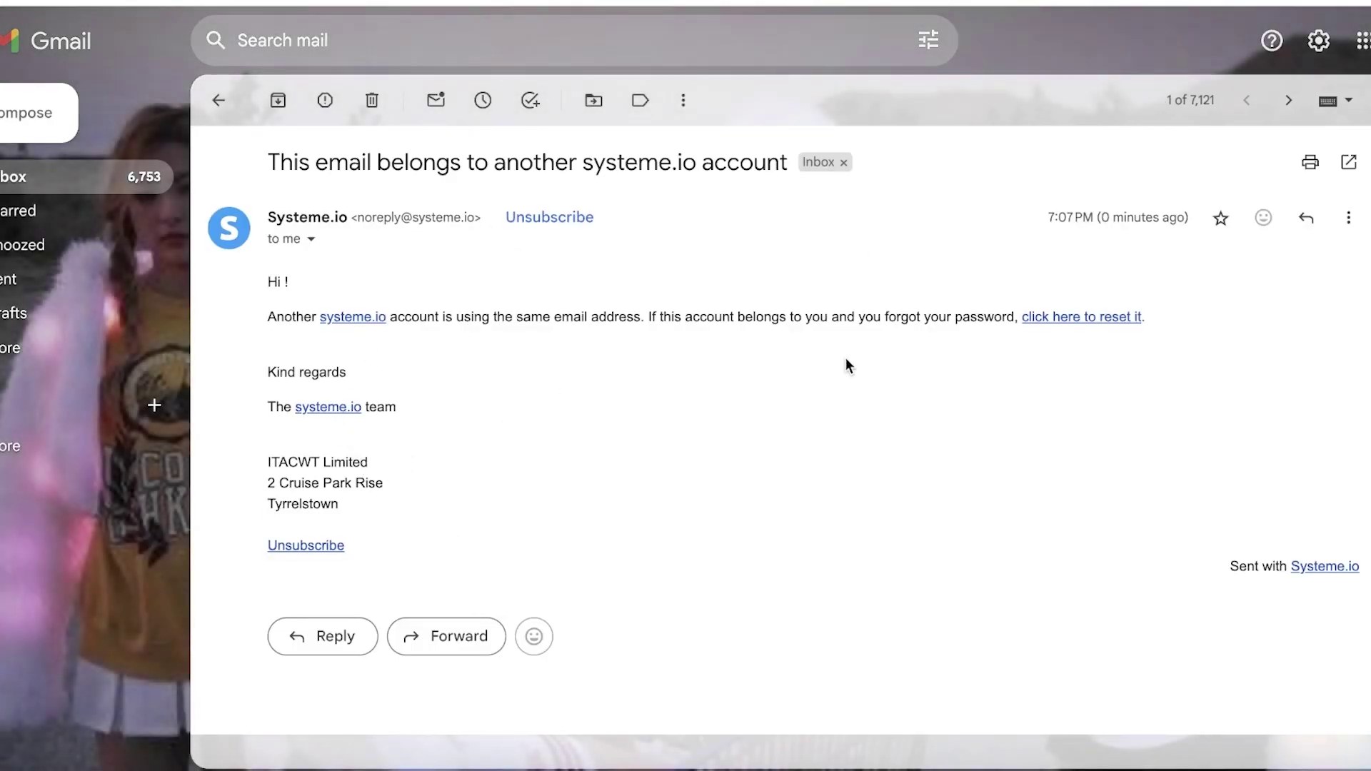
left_click(1095, 317)
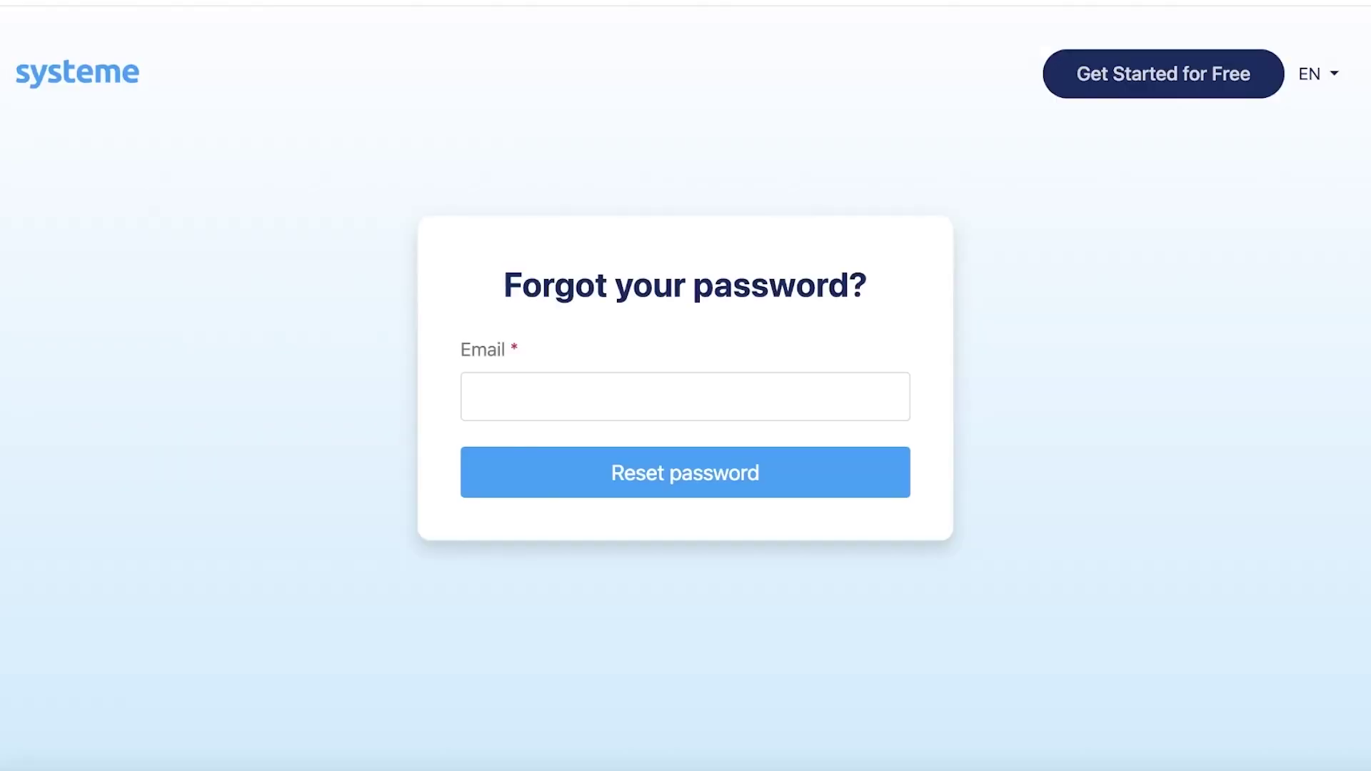
left_click(585, 383)
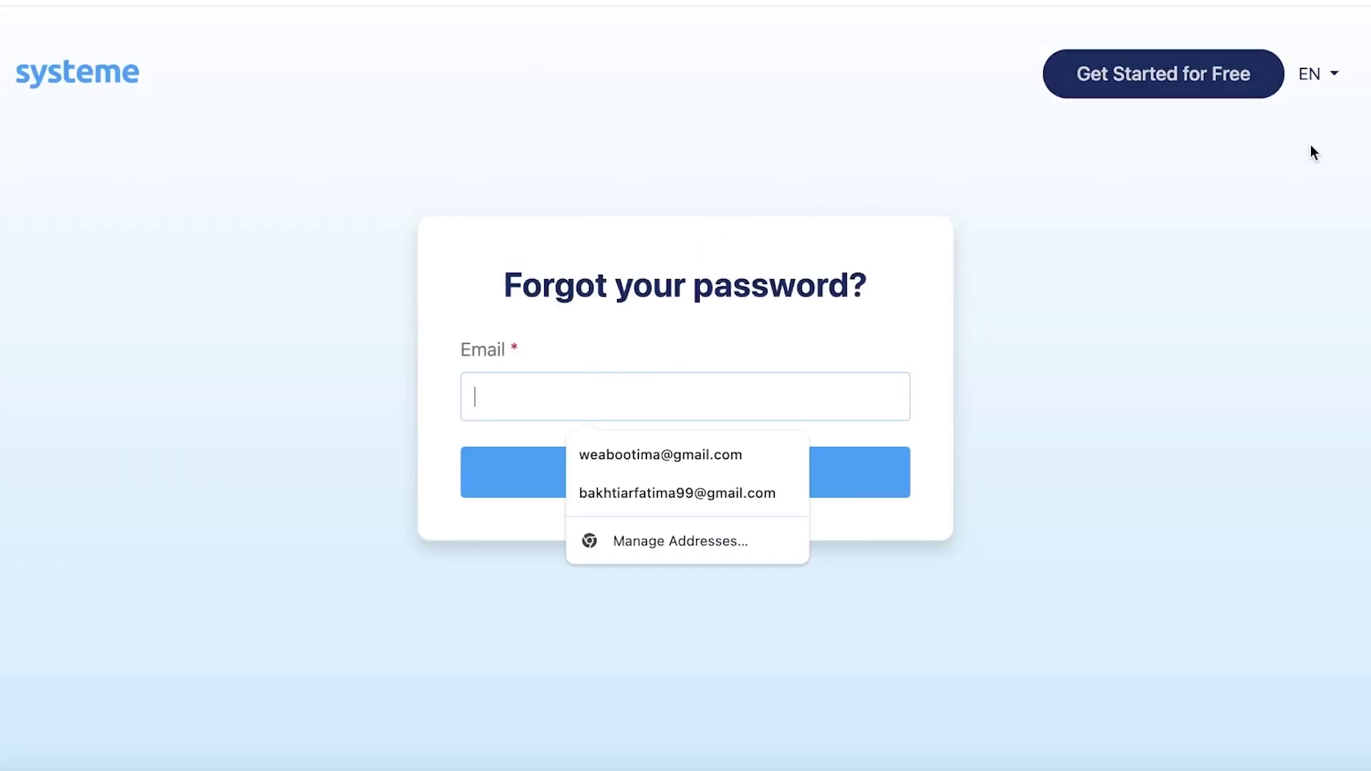
left_click(1178, 85)
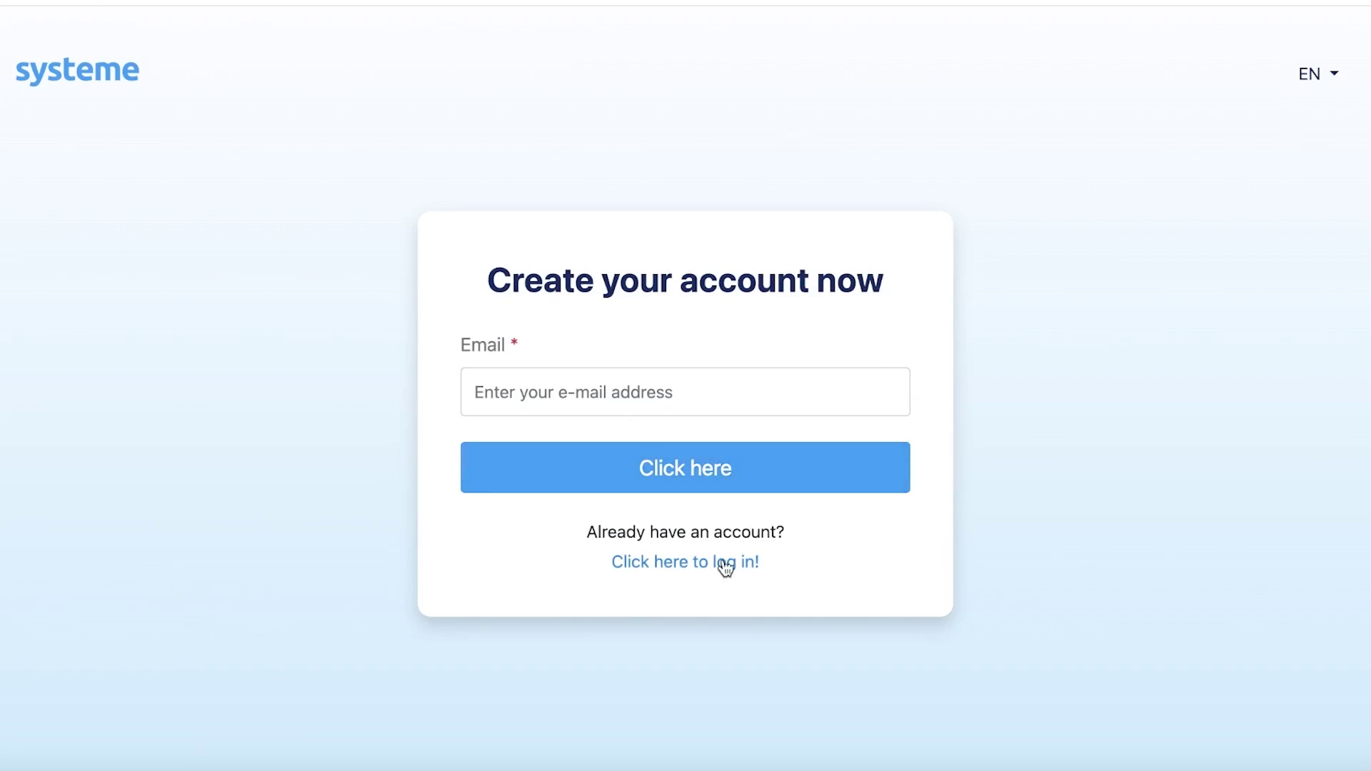
Step: Log in with the saved account e-mail and the account password
left_click(726, 564)
left_click(642, 385)
left_click(647, 453)
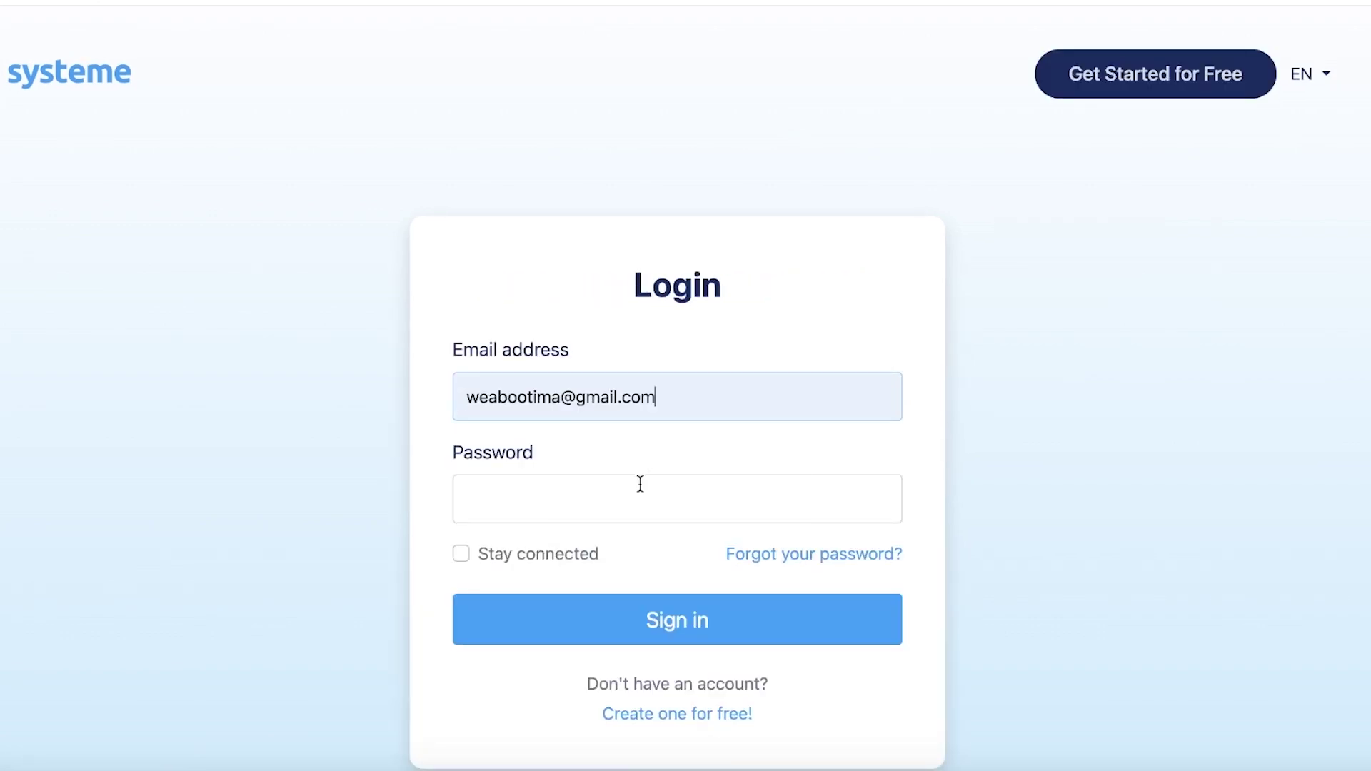
left_click(640, 485)
type("a••••••")
left_click(664, 600)
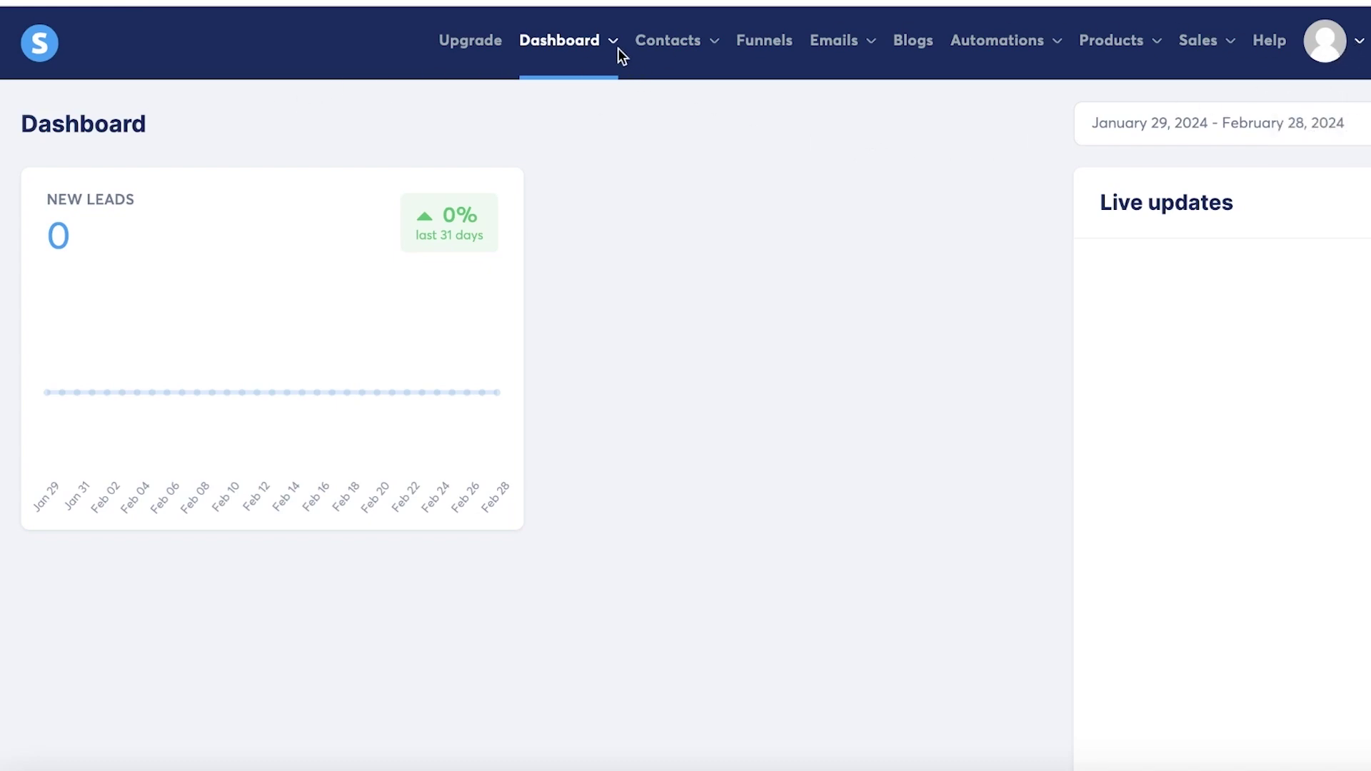
Step: Open the affiliate Marketplace from the Dashboard menu and browse the offers
mouse_move(617, 52)
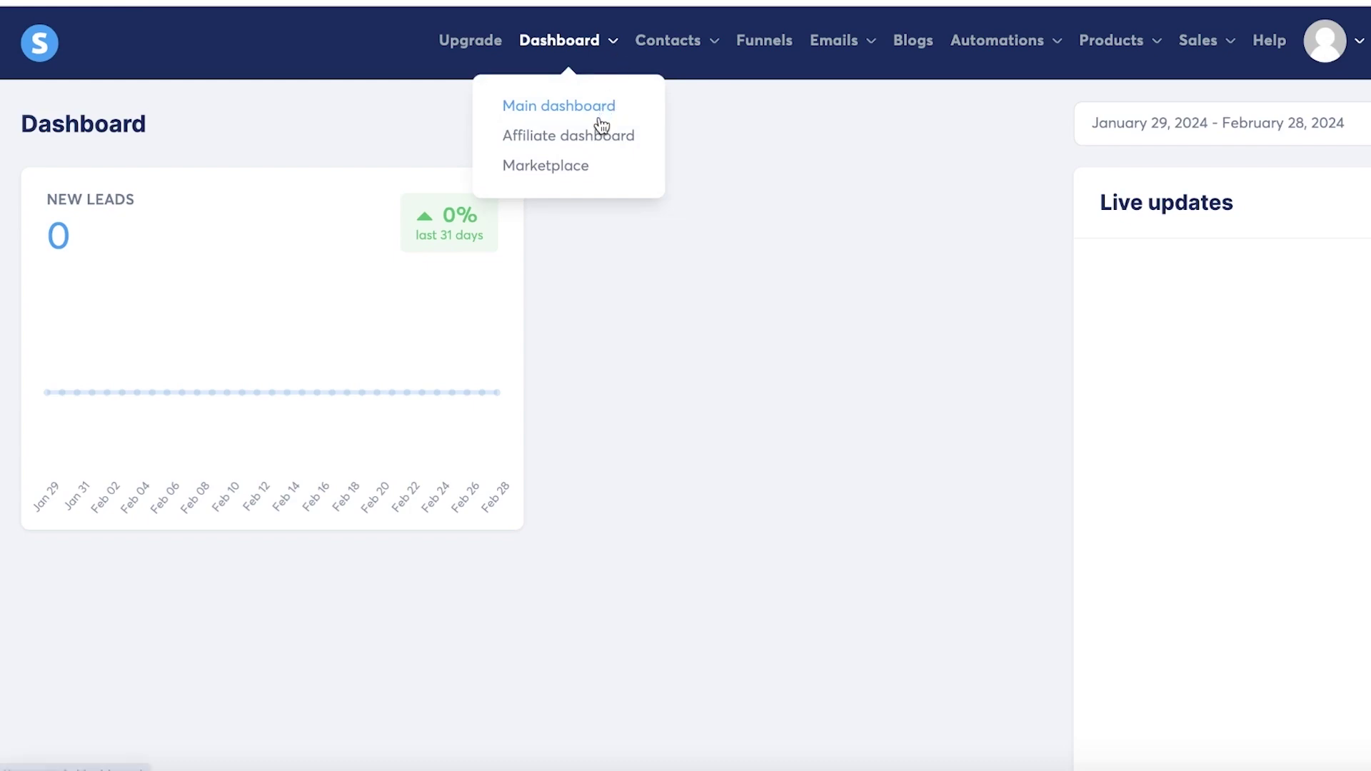
left_click(578, 167)
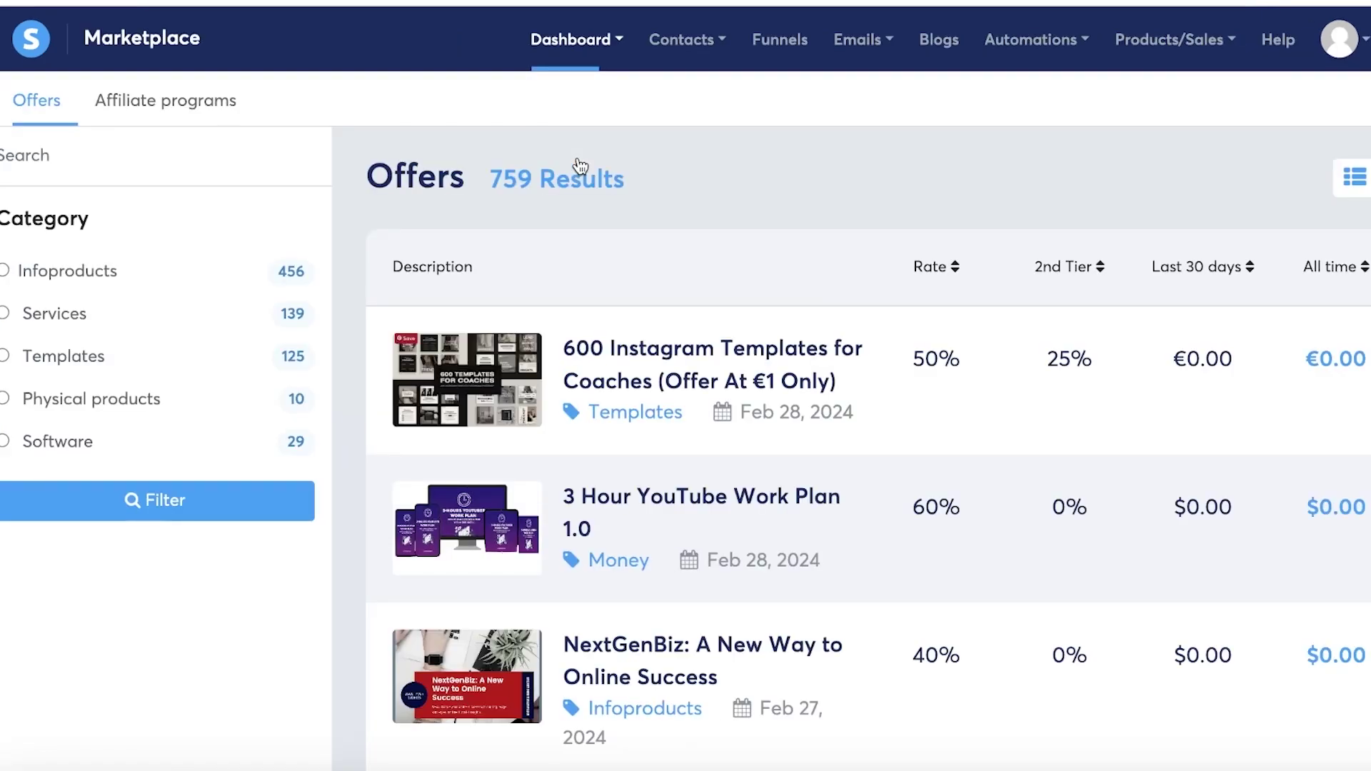
scroll(335, 268, "down", 1)
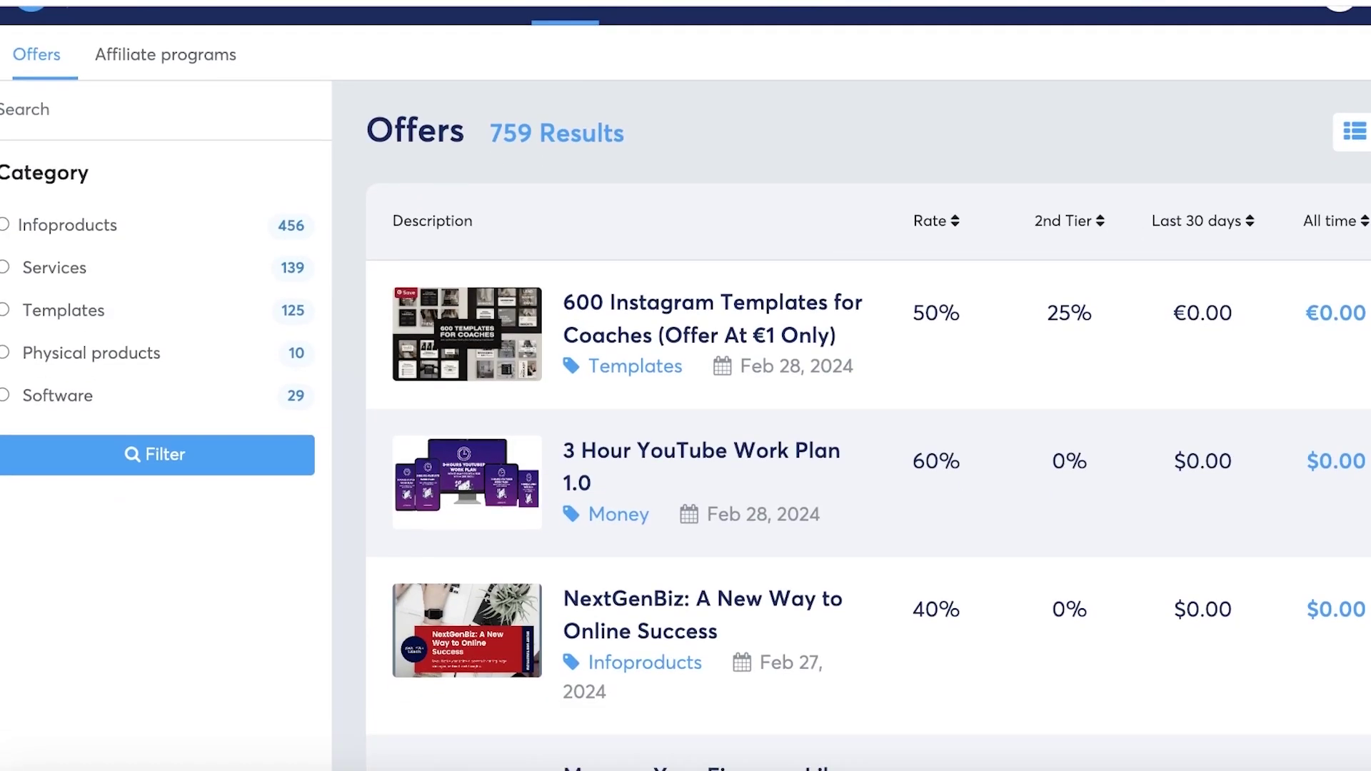
scroll(1079, 331, "down", 5)
scroll(1085, 333, "up", 6)
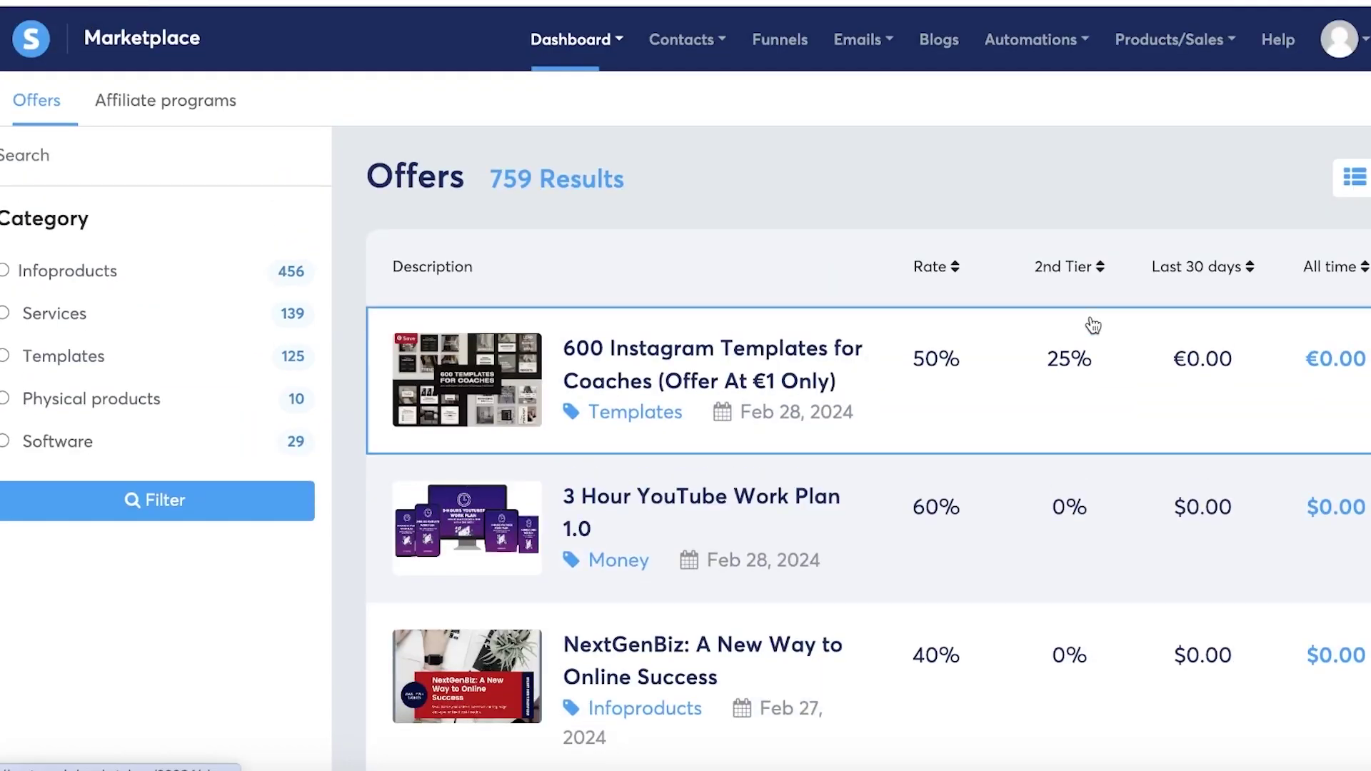
scroll(1052, 327, "down", 5)
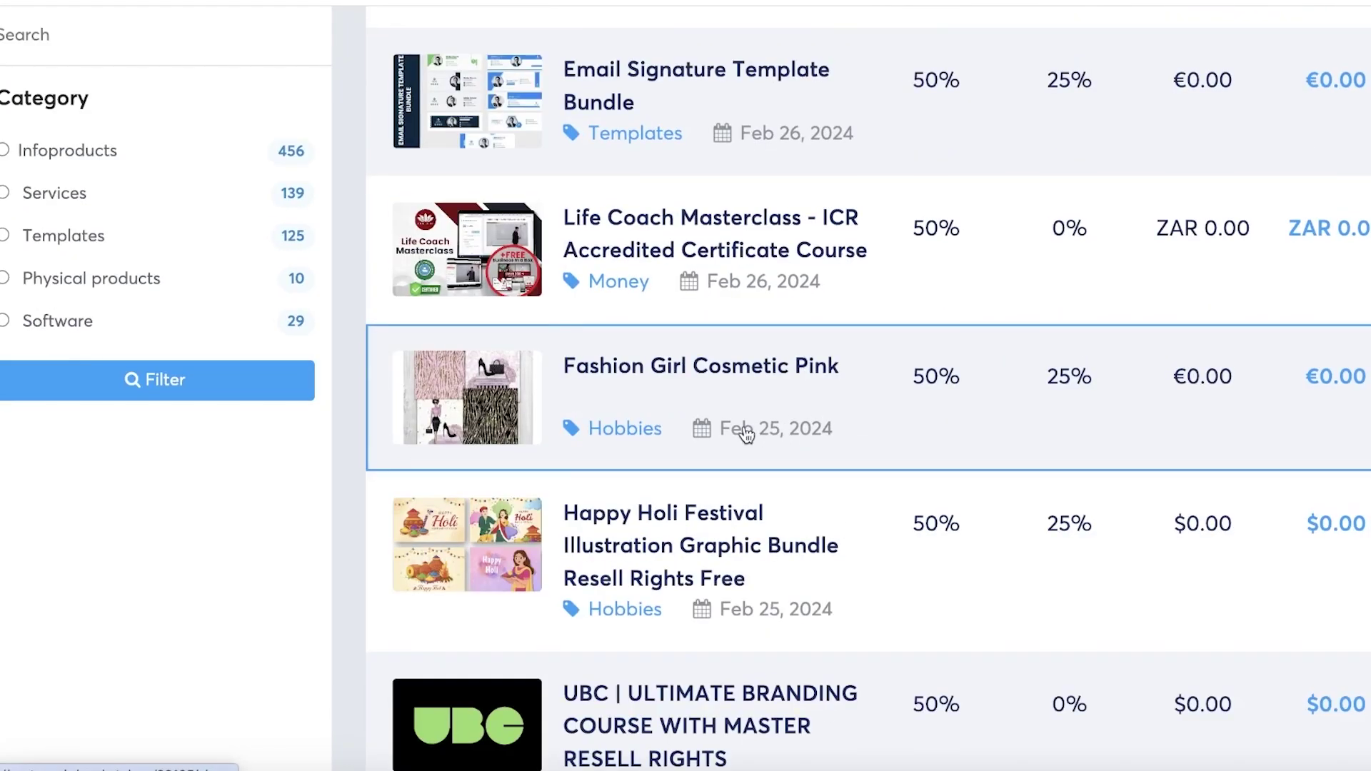
scroll(736, 450, "up", 6)
Step: Review the 600 Instagram Templates offer, then return to the Marketplace Offers list
left_click(729, 382)
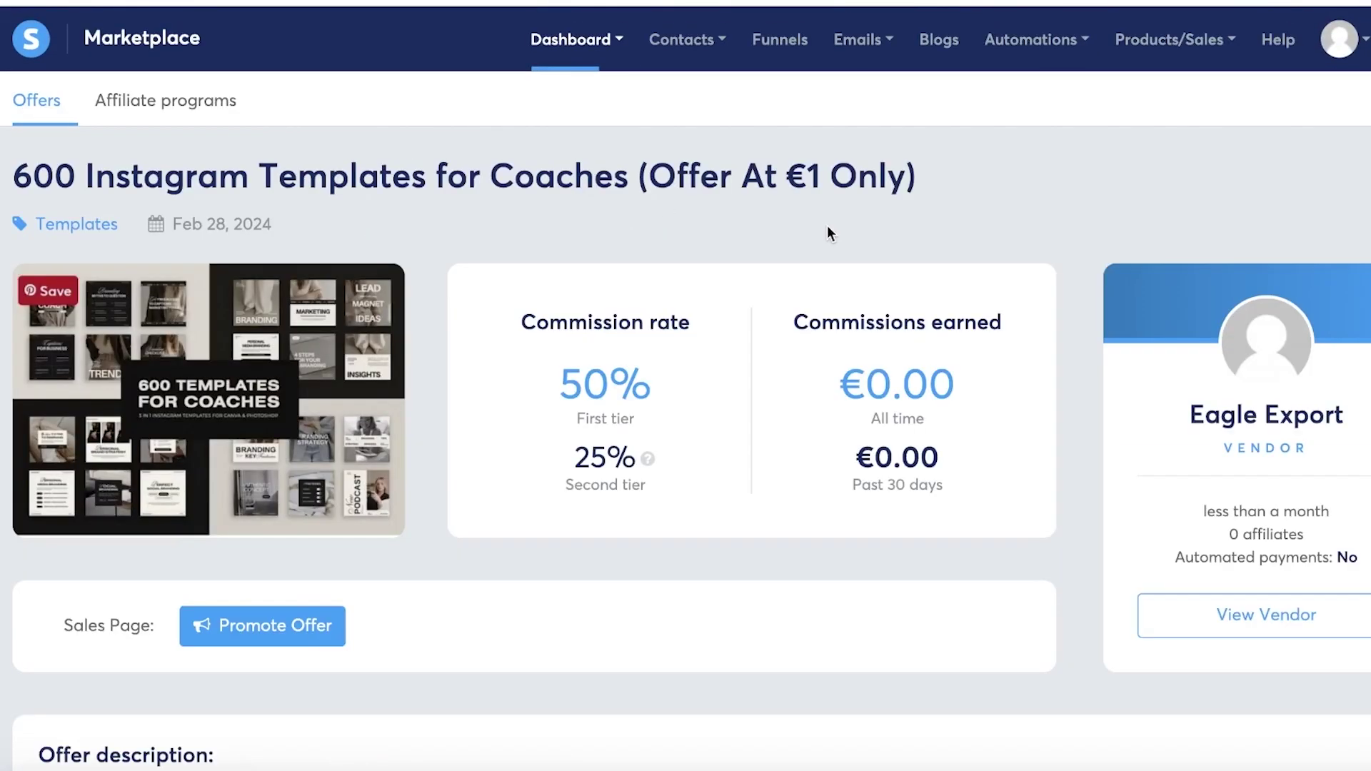
scroll(825, 227, "down", 4)
scroll(641, 261, "up", 4)
scroll(846, 498, "down", 7)
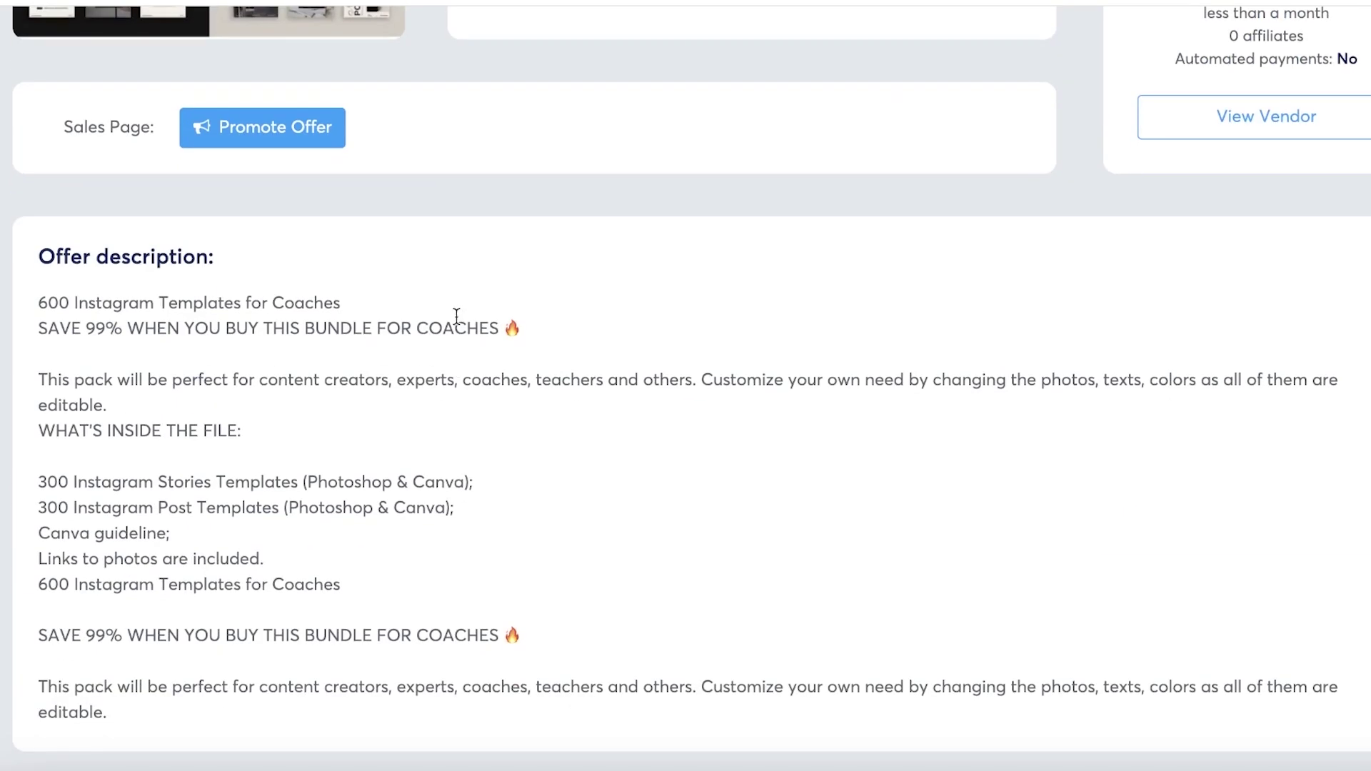
scroll(1000, 306, "up", 7)
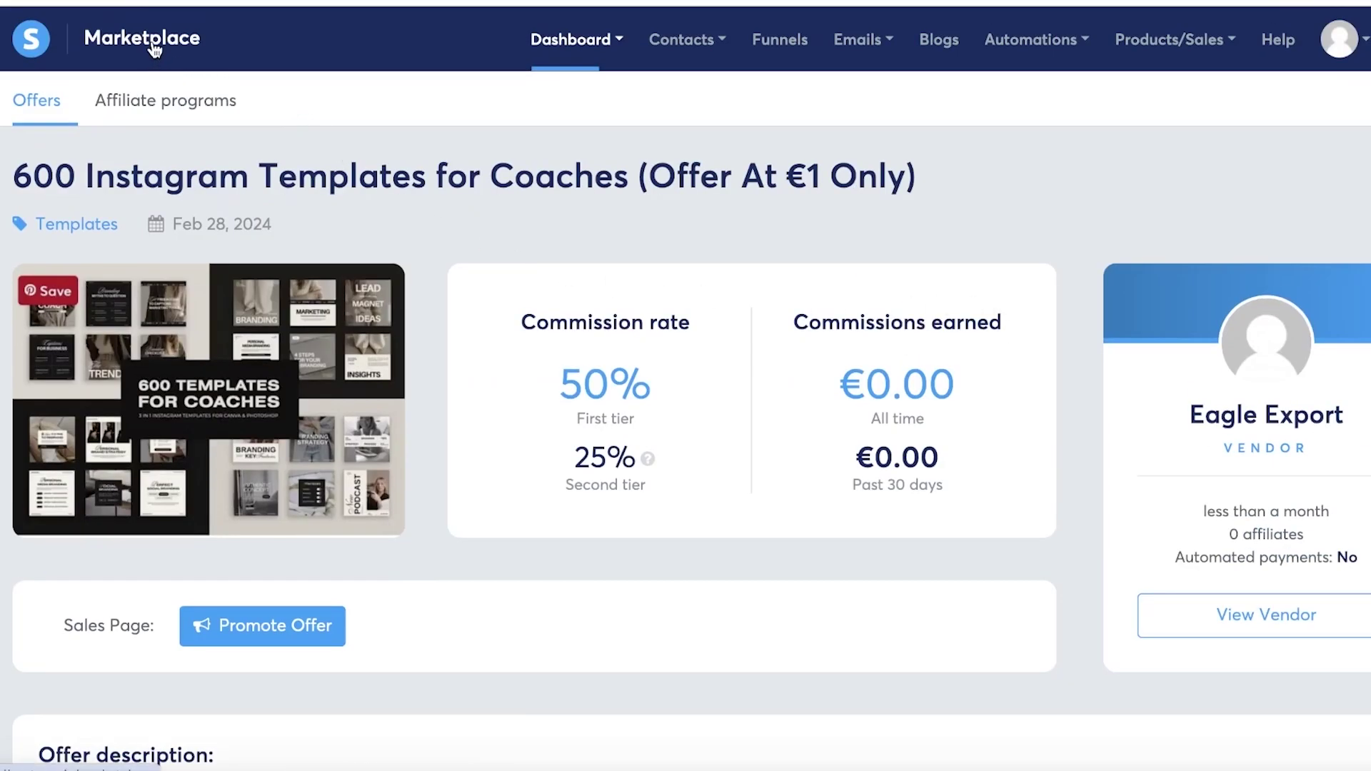
left_click(201, 21)
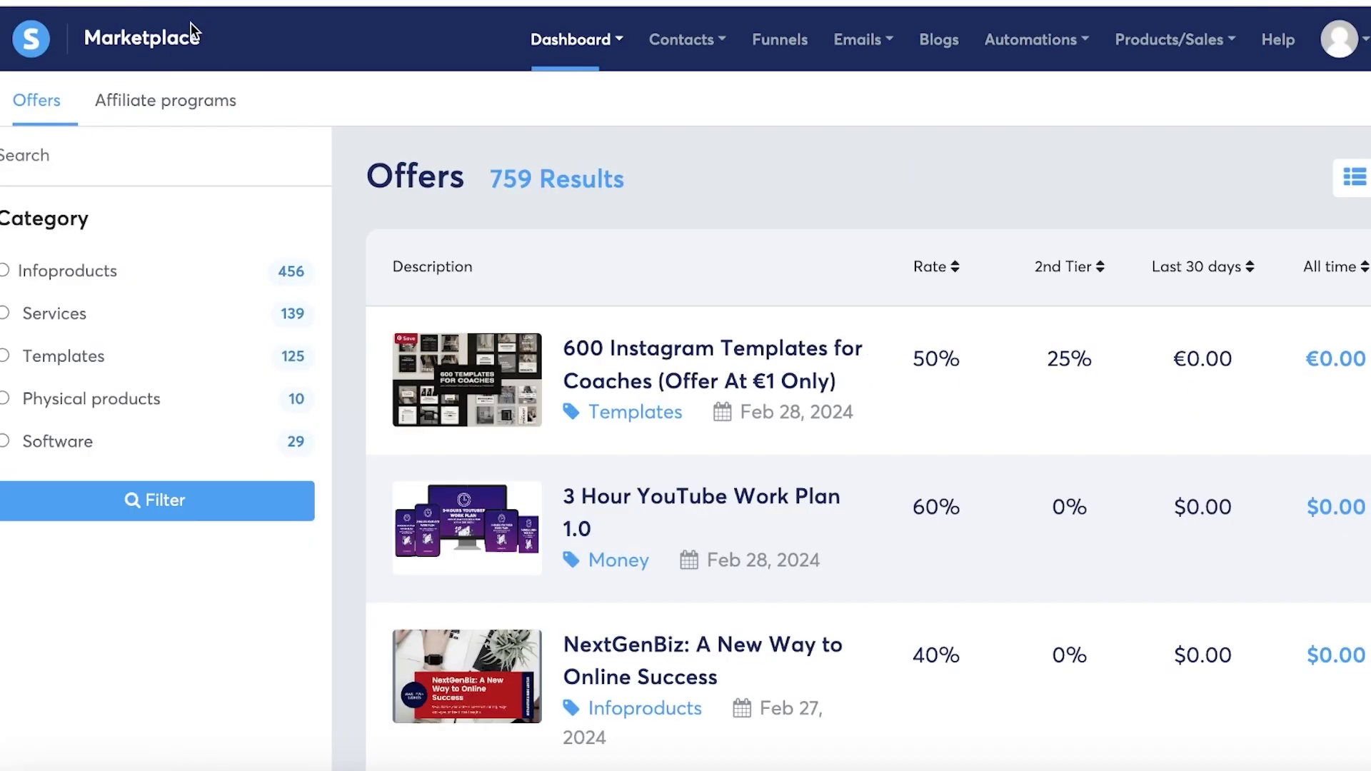
mouse_move(673, 61)
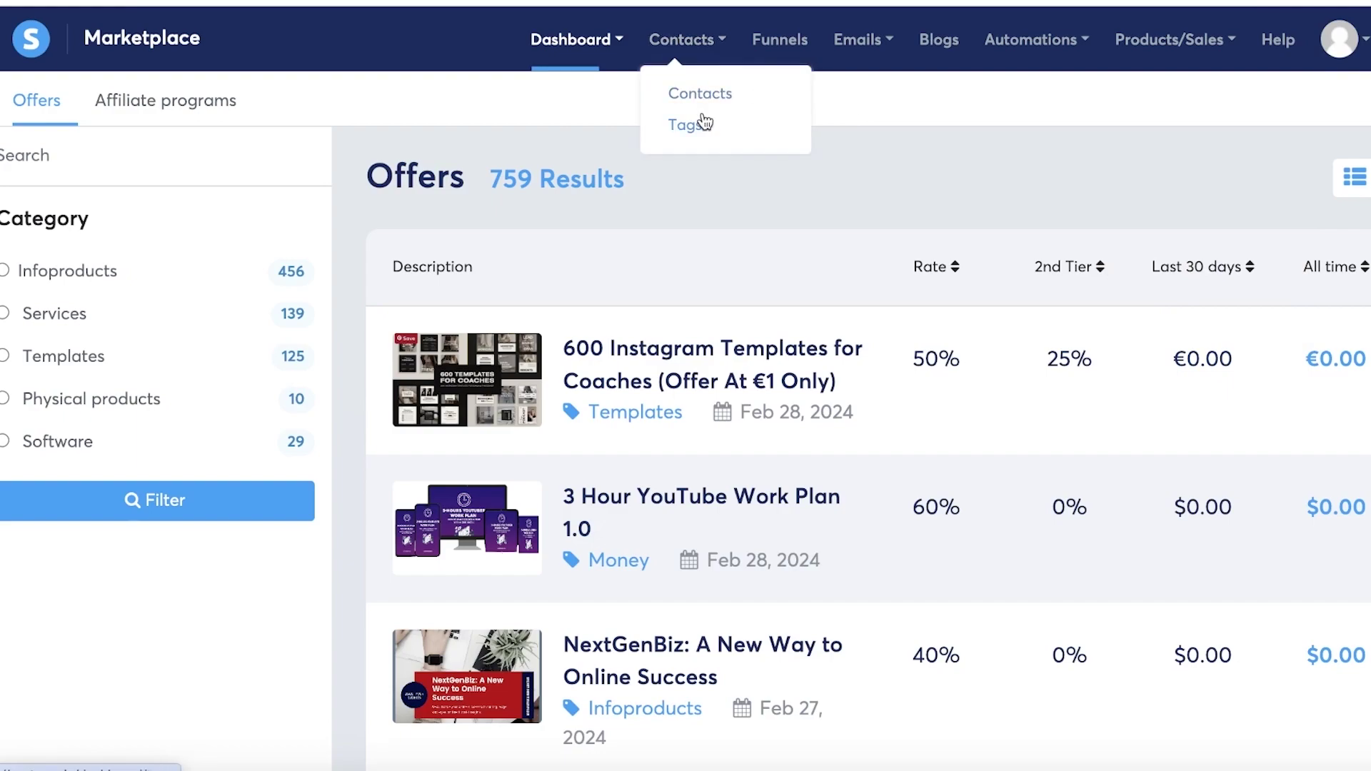
Step: Go to Contacts, dismiss the profile completion notice, and show the Tags list containing Suppliers
left_click(701, 92)
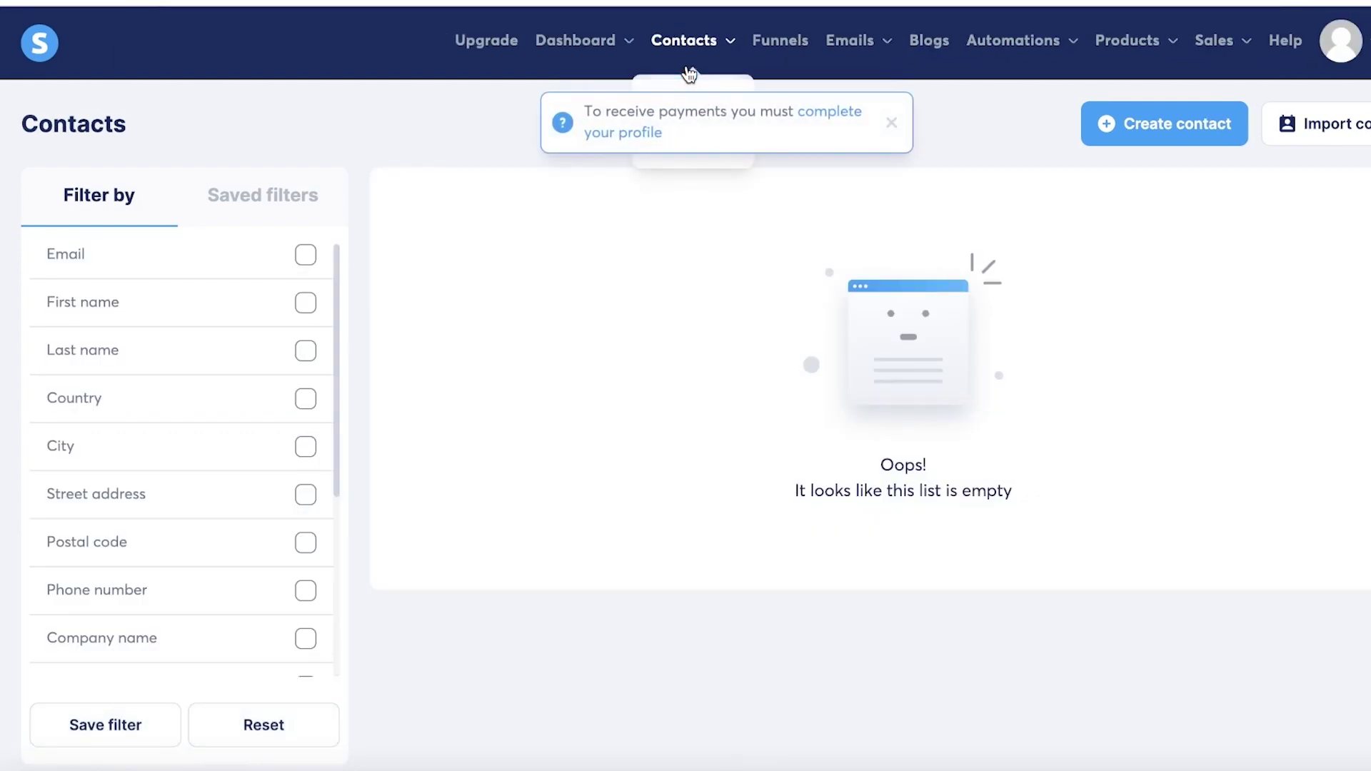
left_click(891, 122)
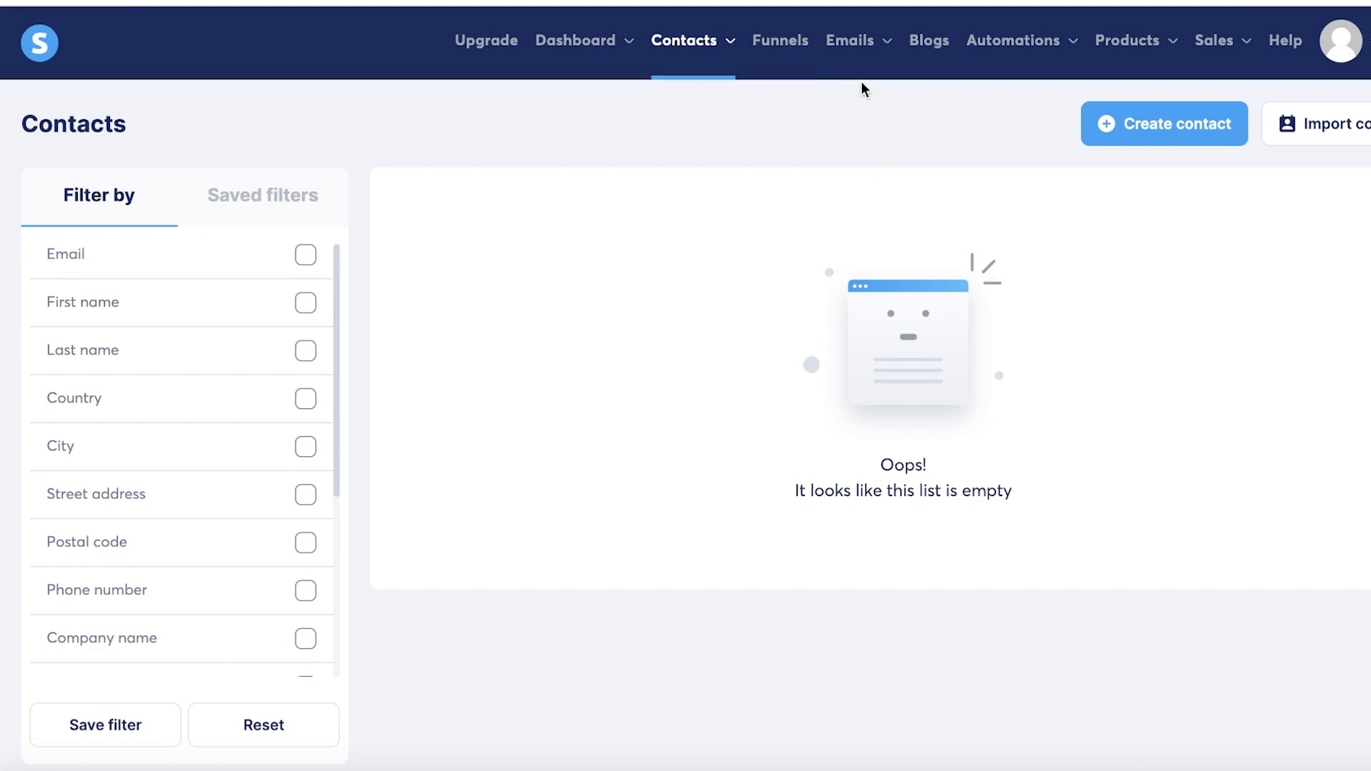
left_click(687, 139)
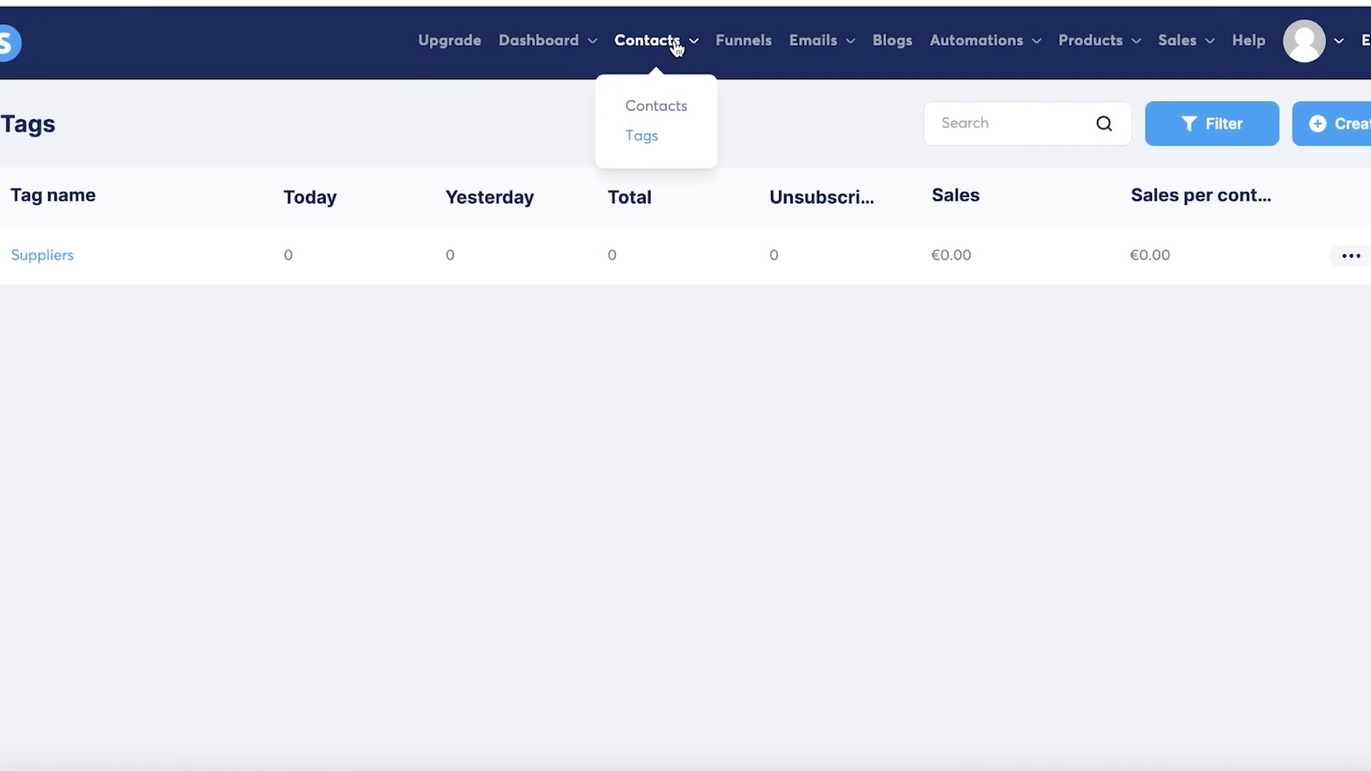
Step: Attempt to create a tag named Lead, then close the creation form
left_click(1350, 127)
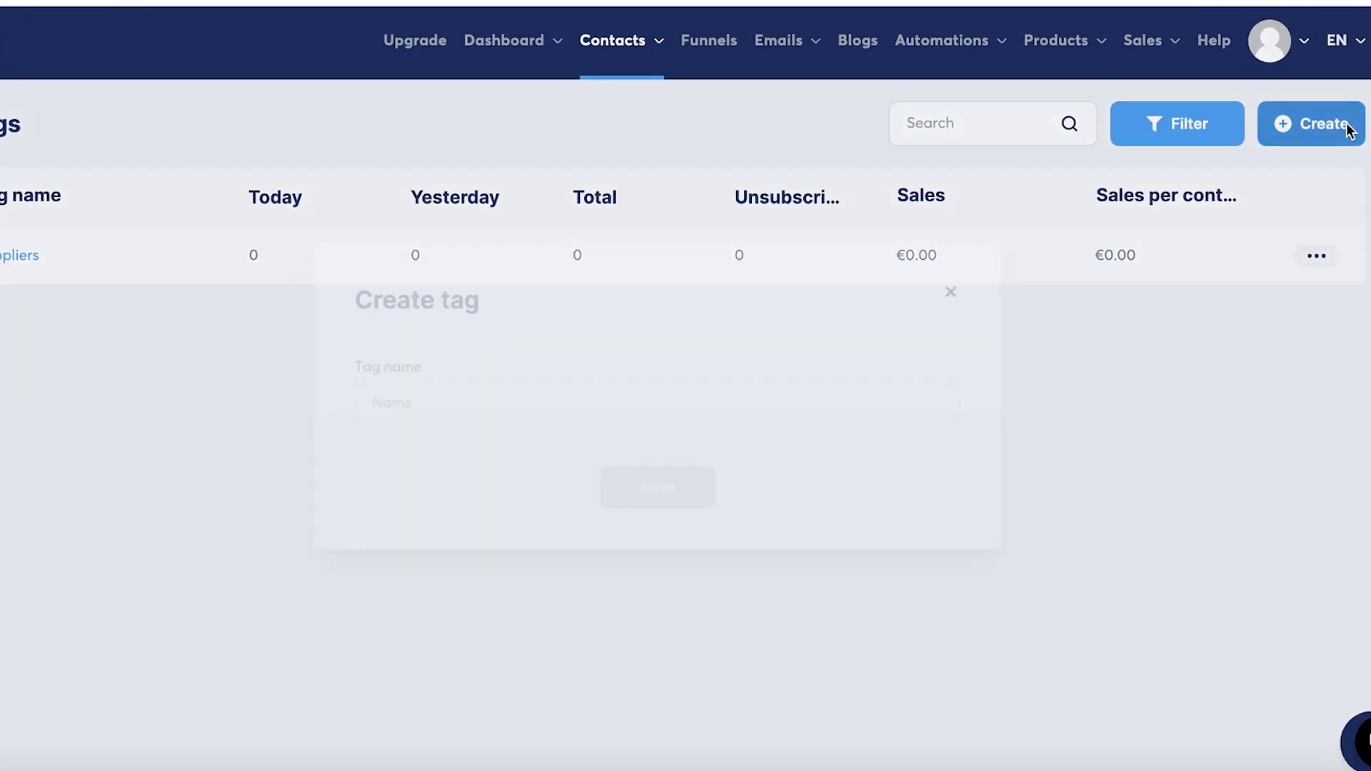
left_click(370, 400)
type("Leads")
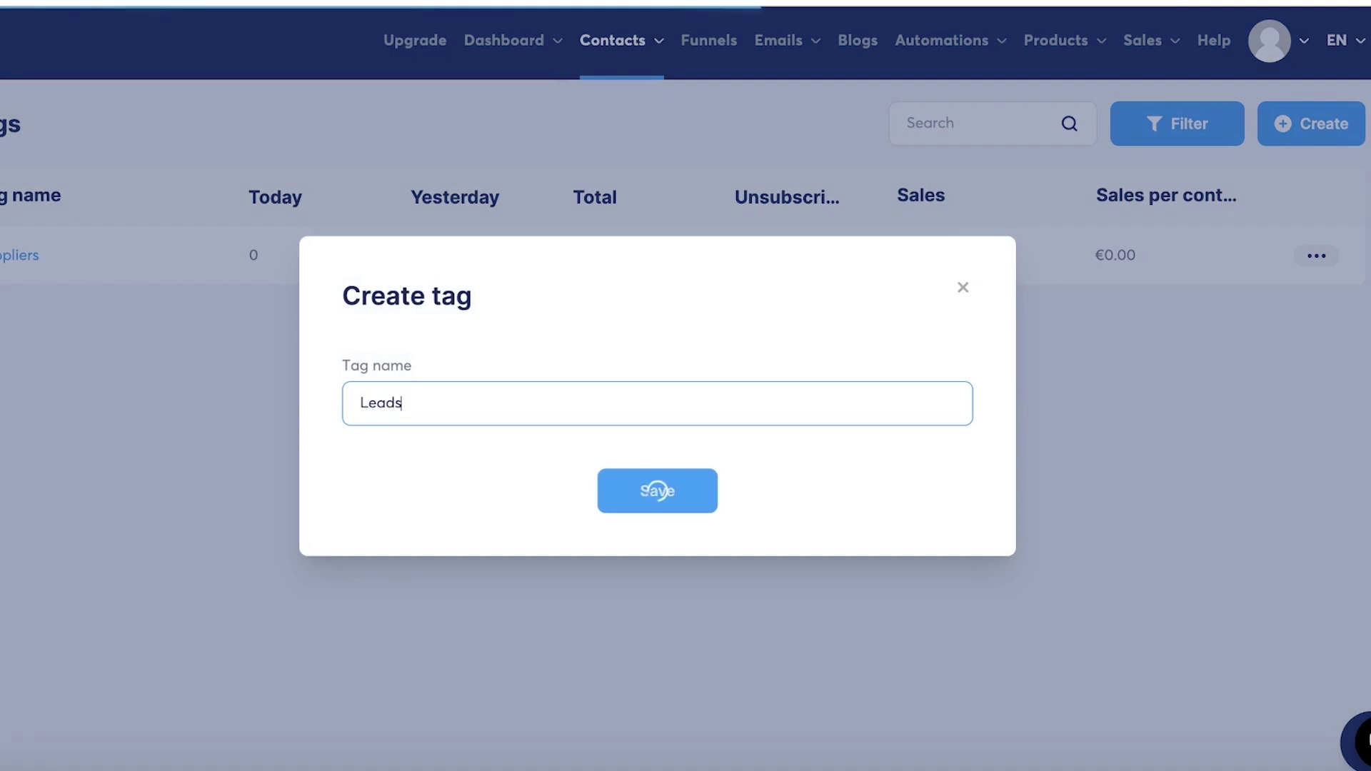
left_click(655, 490)
left_click(1017, 270)
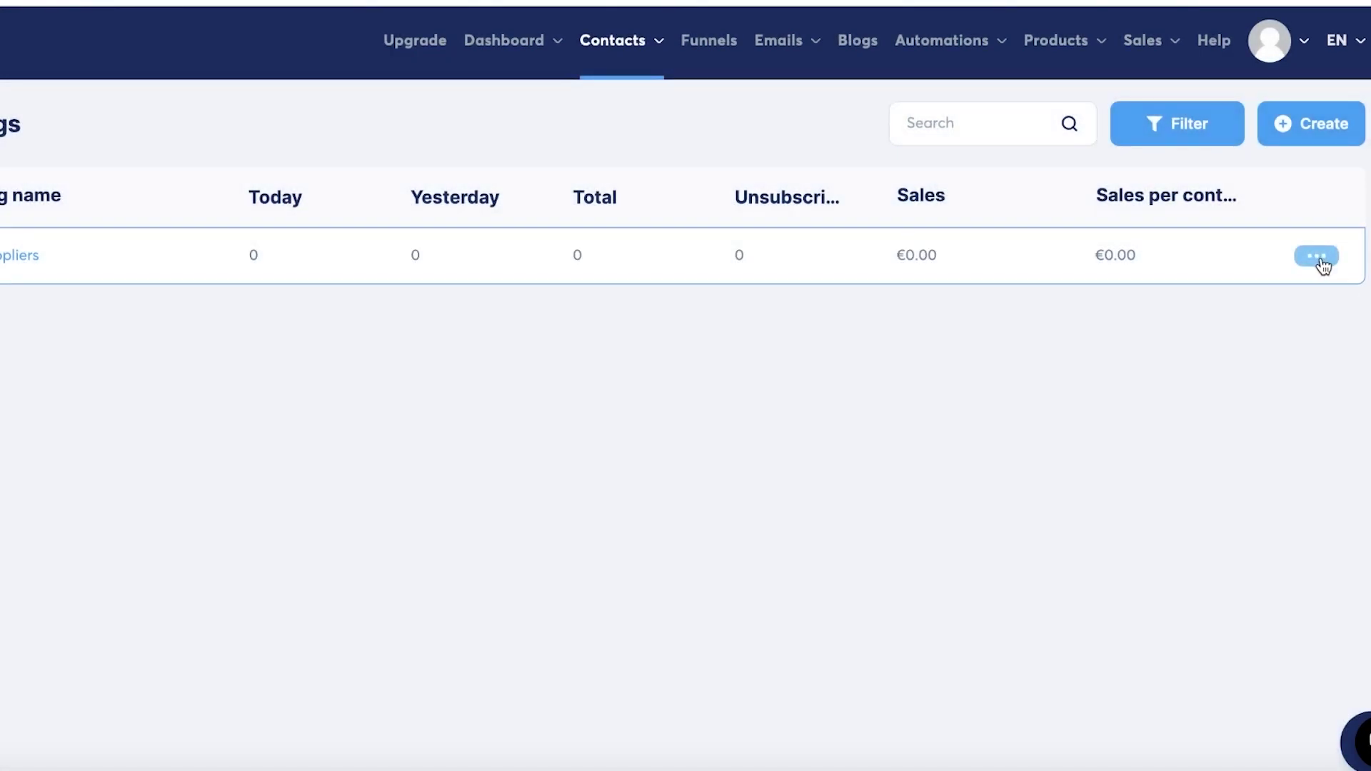
Step: Delete the Suppliers tag and create a new tag entered as Leadda
left_click(1316, 255)
left_click(1241, 304)
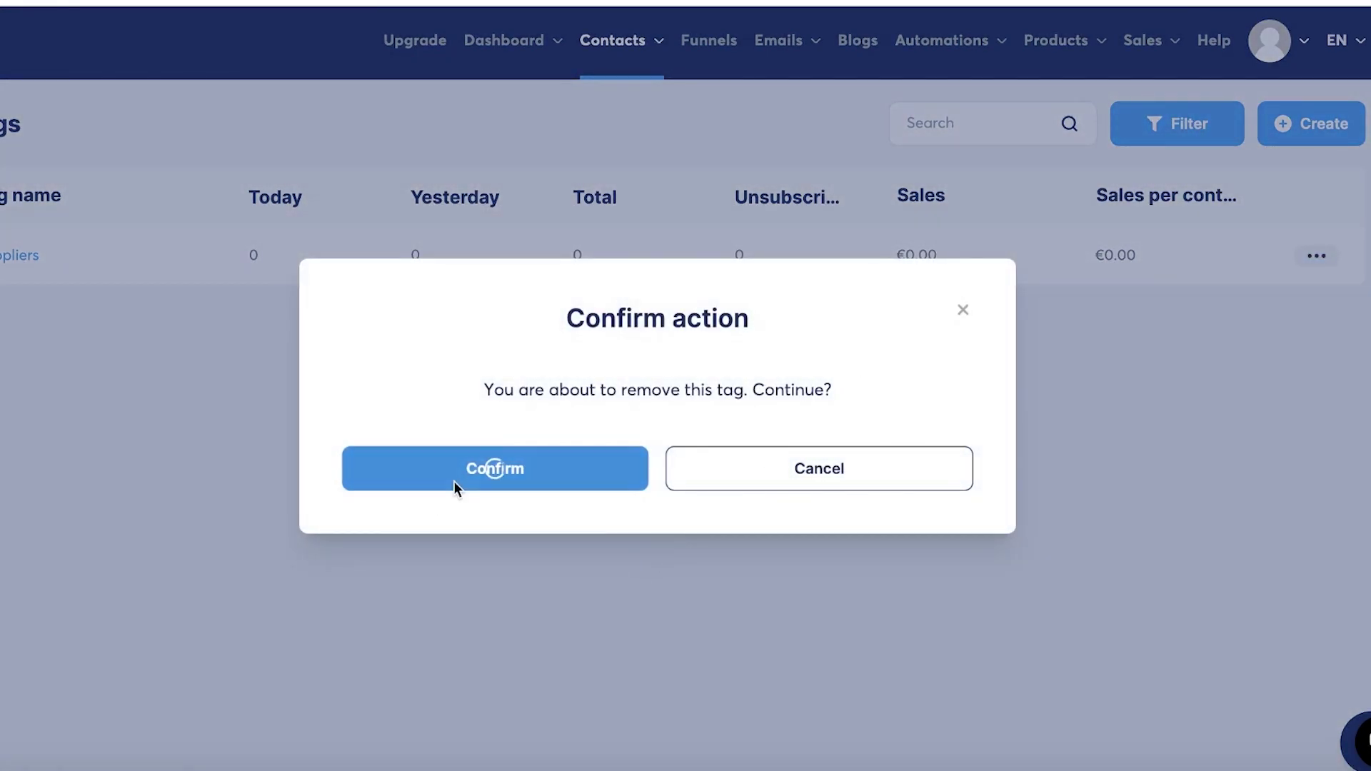
left_click(460, 480)
left_click(1313, 122)
left_click(549, 387)
type("Leadda")
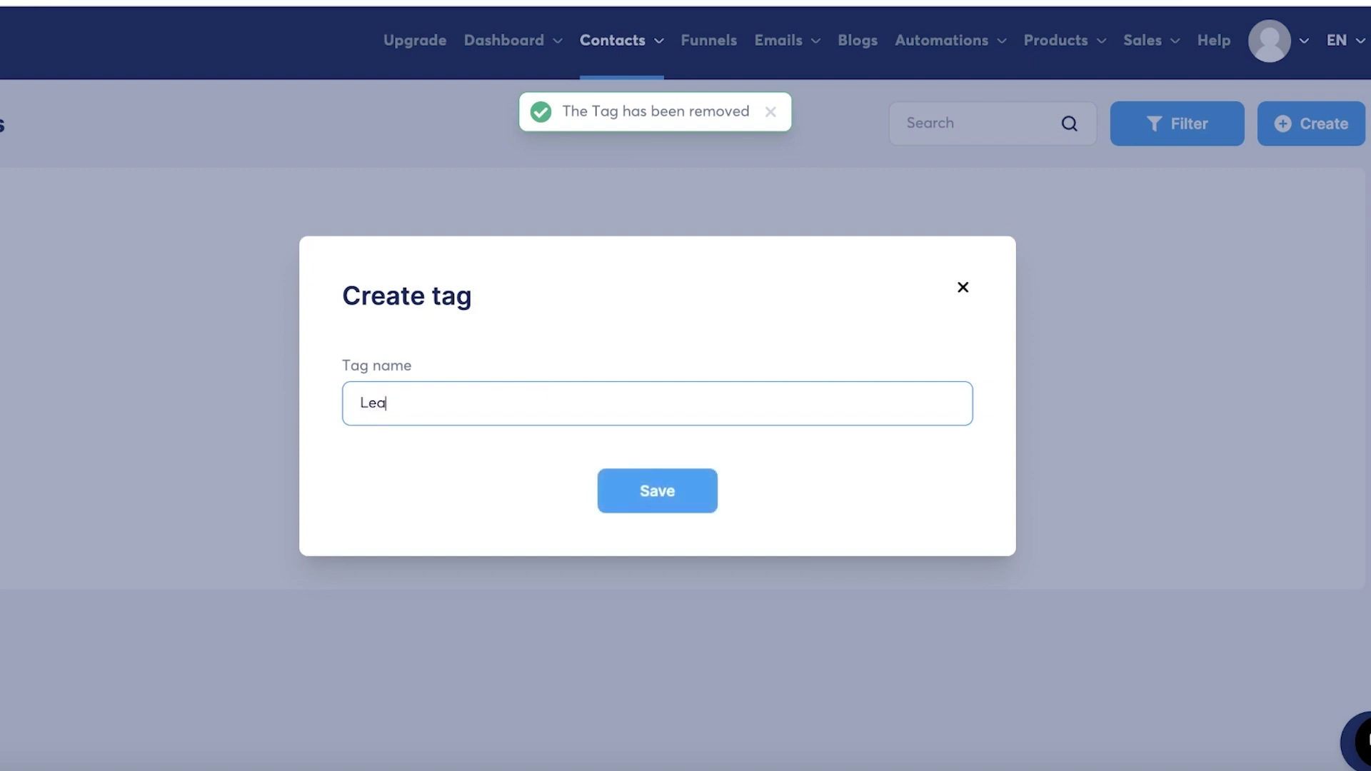
key("Return")
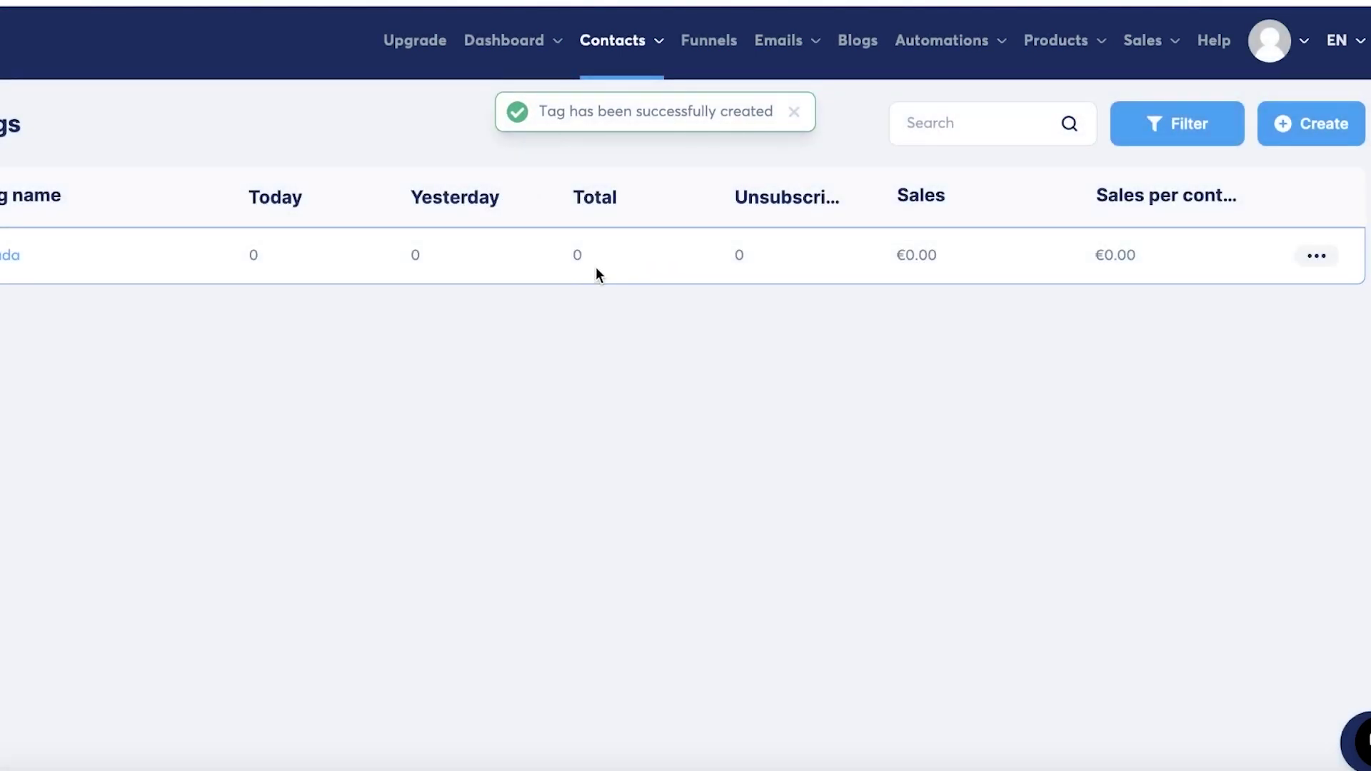
Step: Rename the new tag to Leads in its settings and return to Contacts
left_click(1330, 256)
left_click(1244, 266)
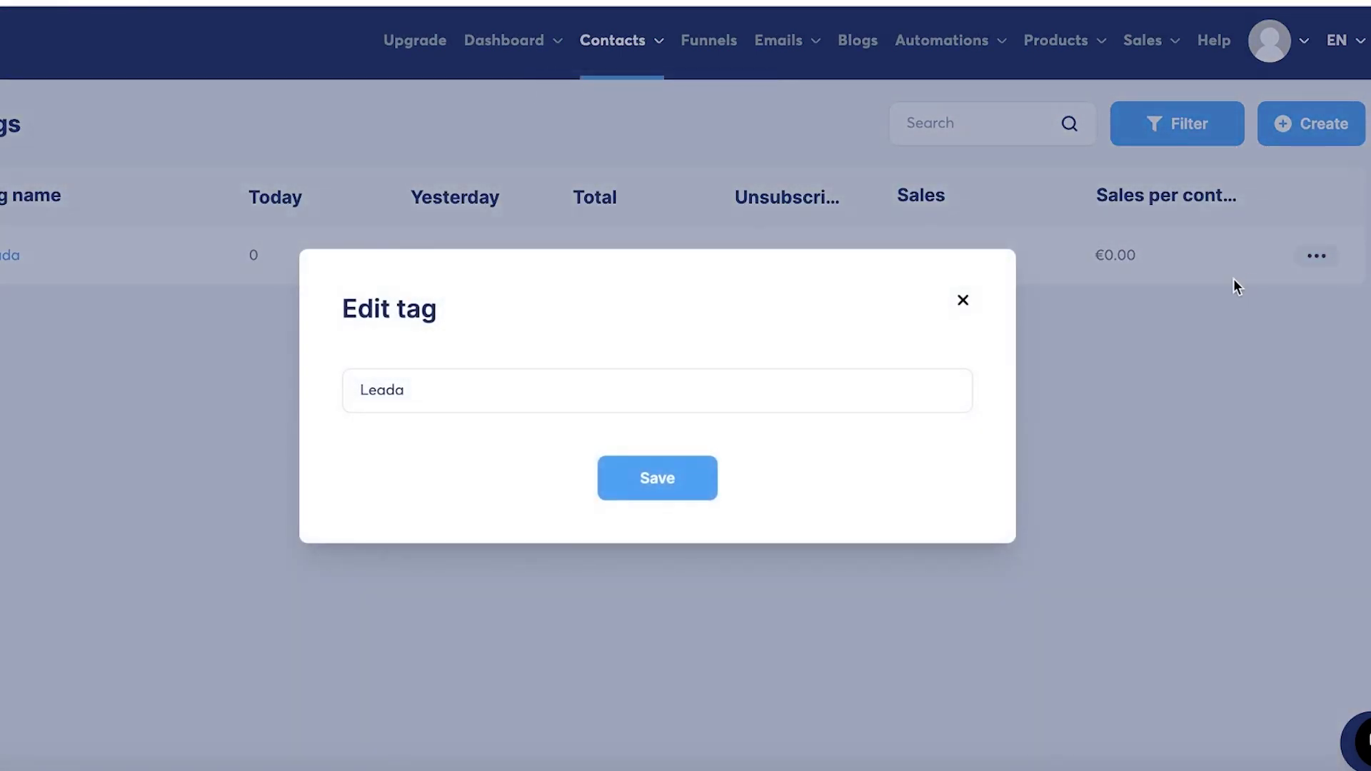
left_click(603, 395)
key("BackSpace")
key("BackSpace")
type("s")
left_click(672, 477)
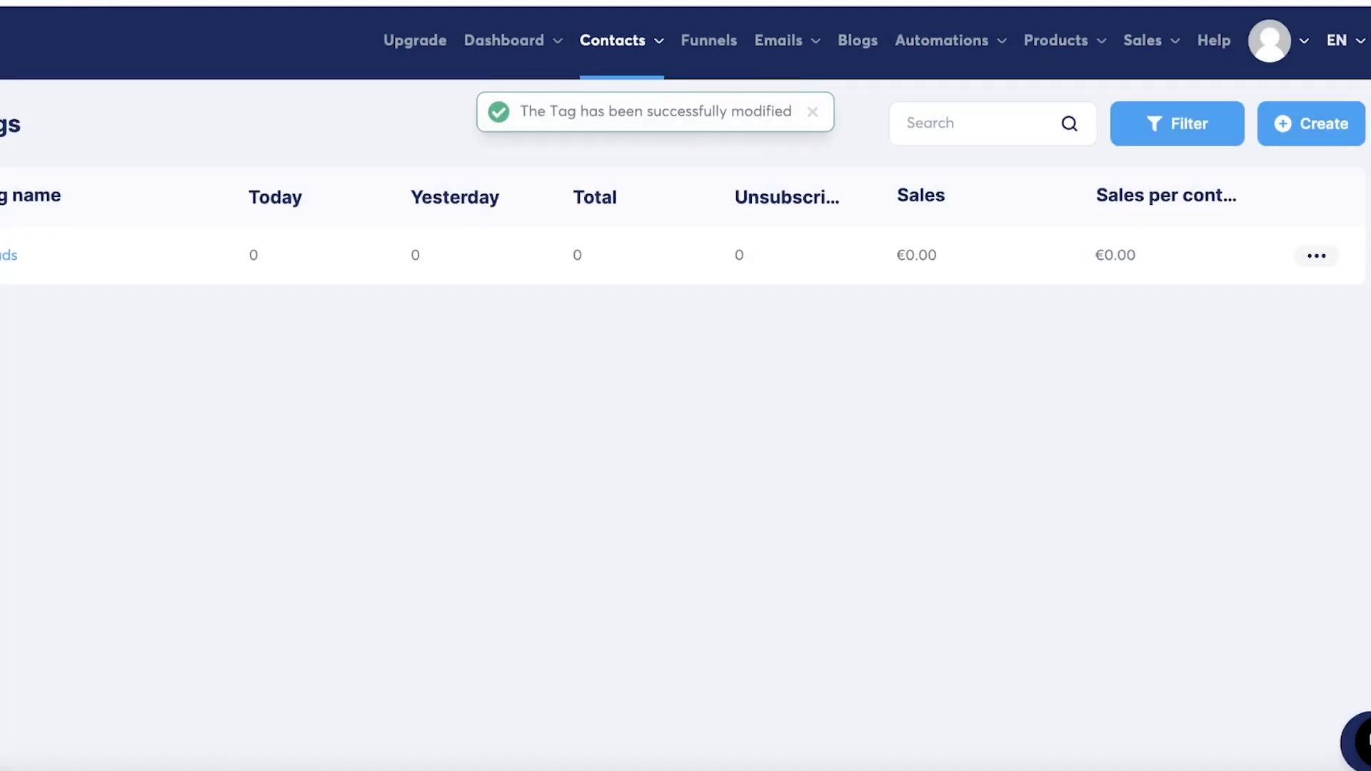
left_click(814, 116)
Step: Start a new contact in the contacts list, filled from a saved autofill entry
mouse_move(643, 58)
left_click(623, 120)
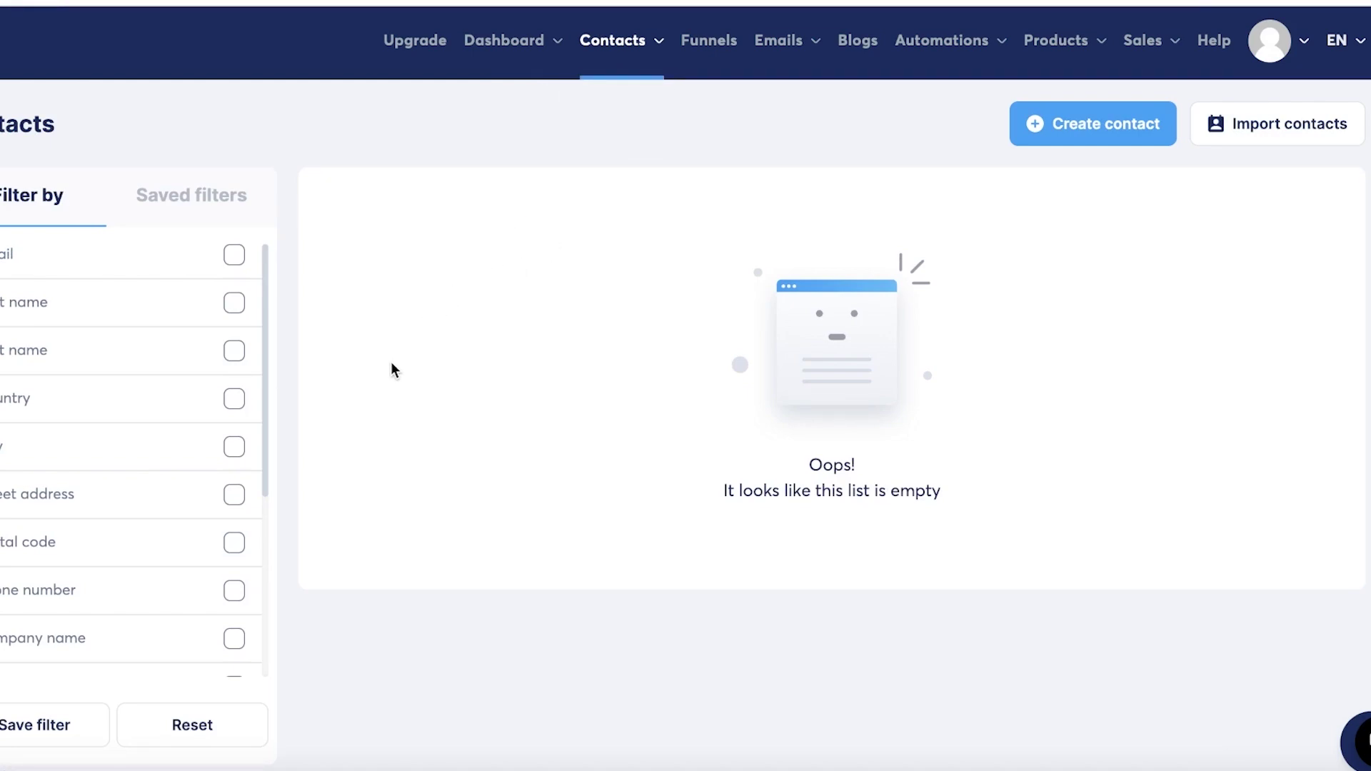
scroll(221, 508, "down", 4)
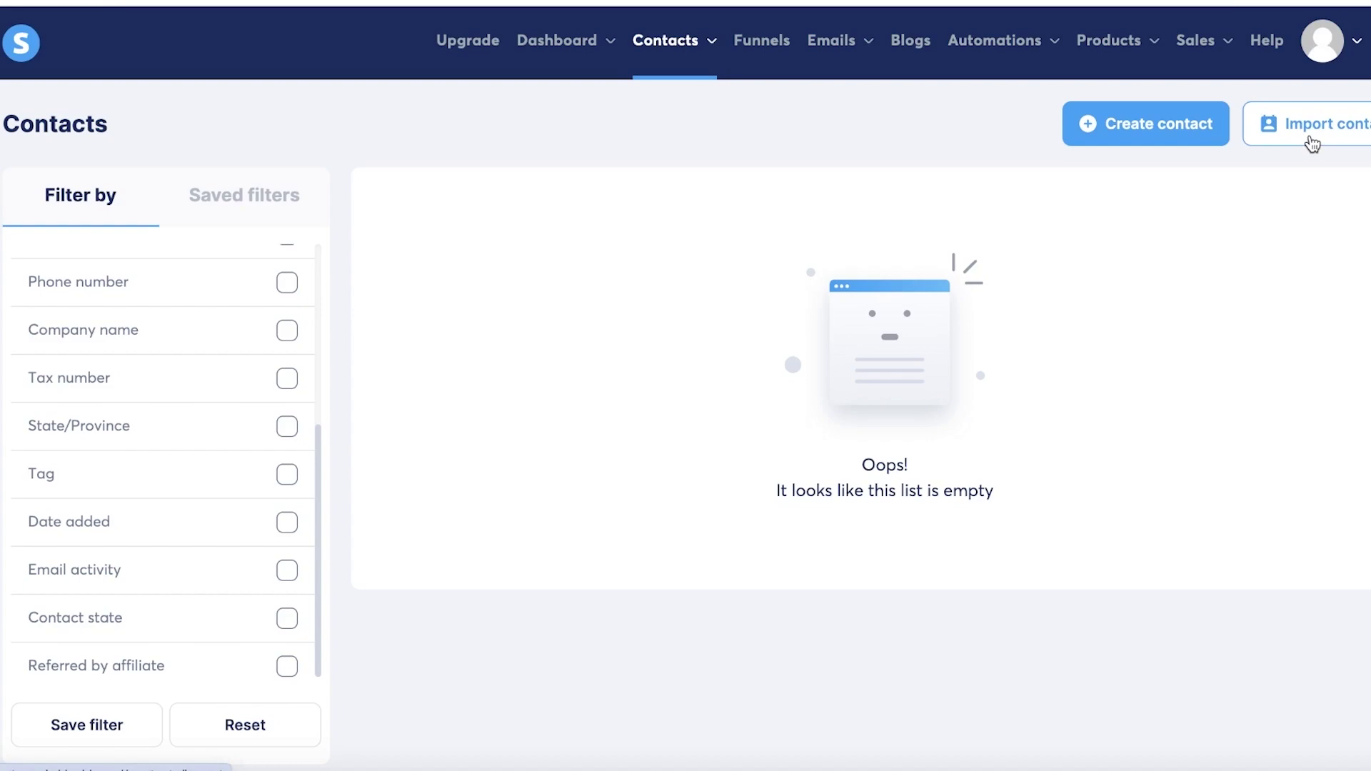
left_click(1078, 138)
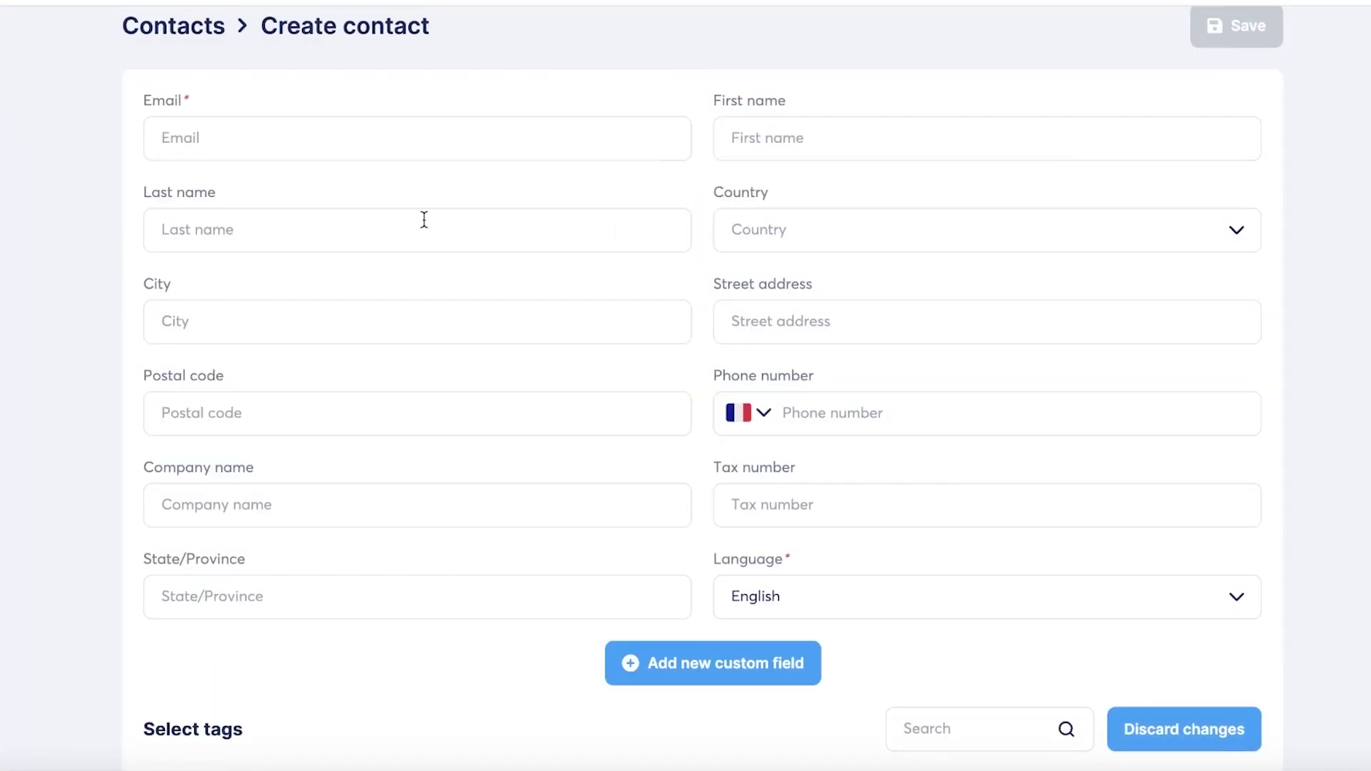
scroll(424, 219, "up", 2)
left_click(424, 219)
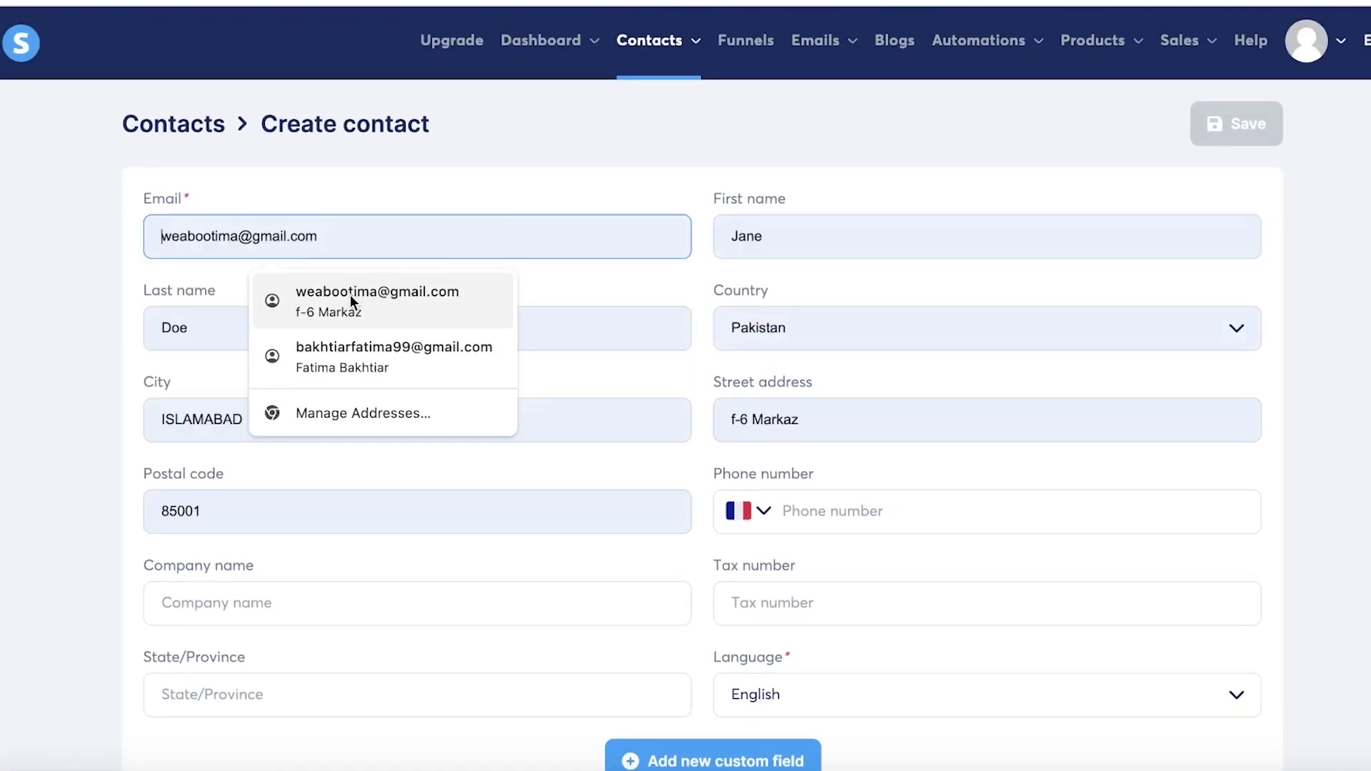
left_click(350, 294)
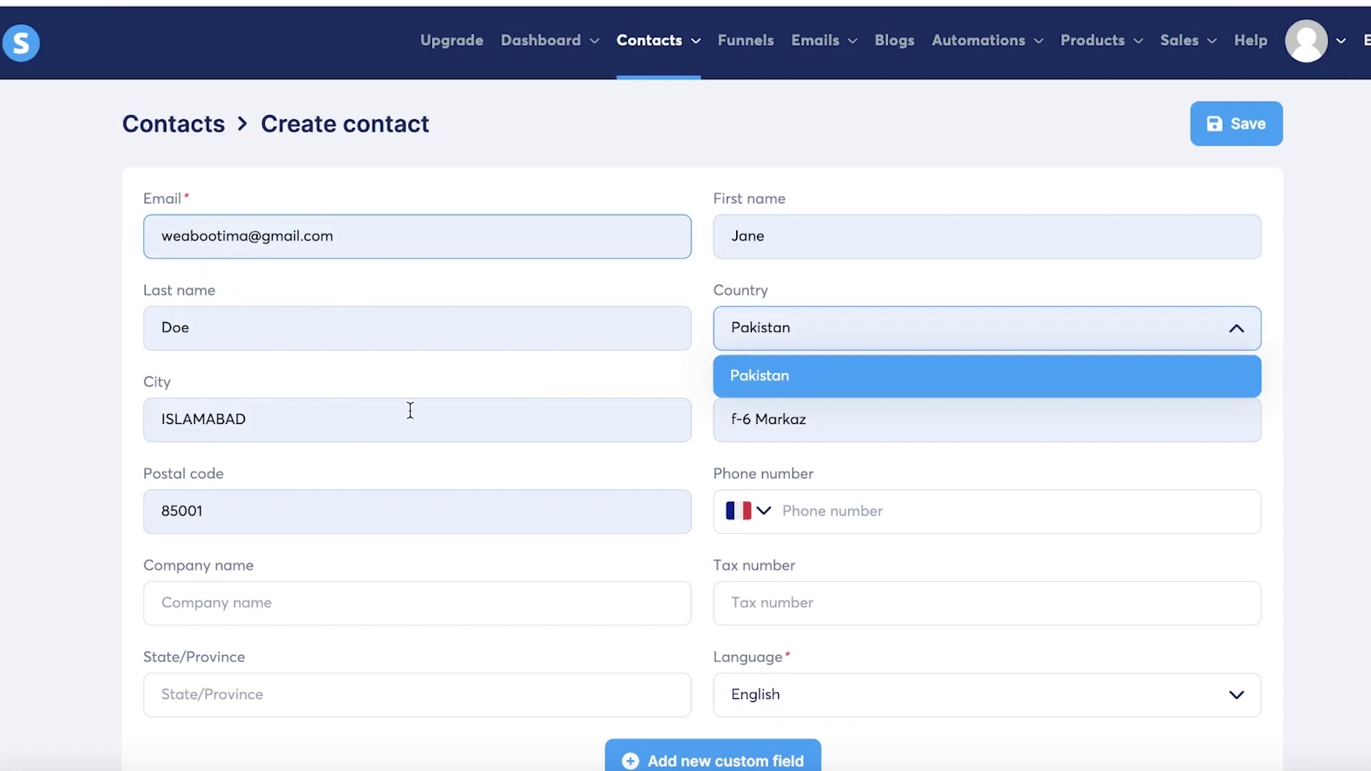
scroll(416, 405, "down", 1)
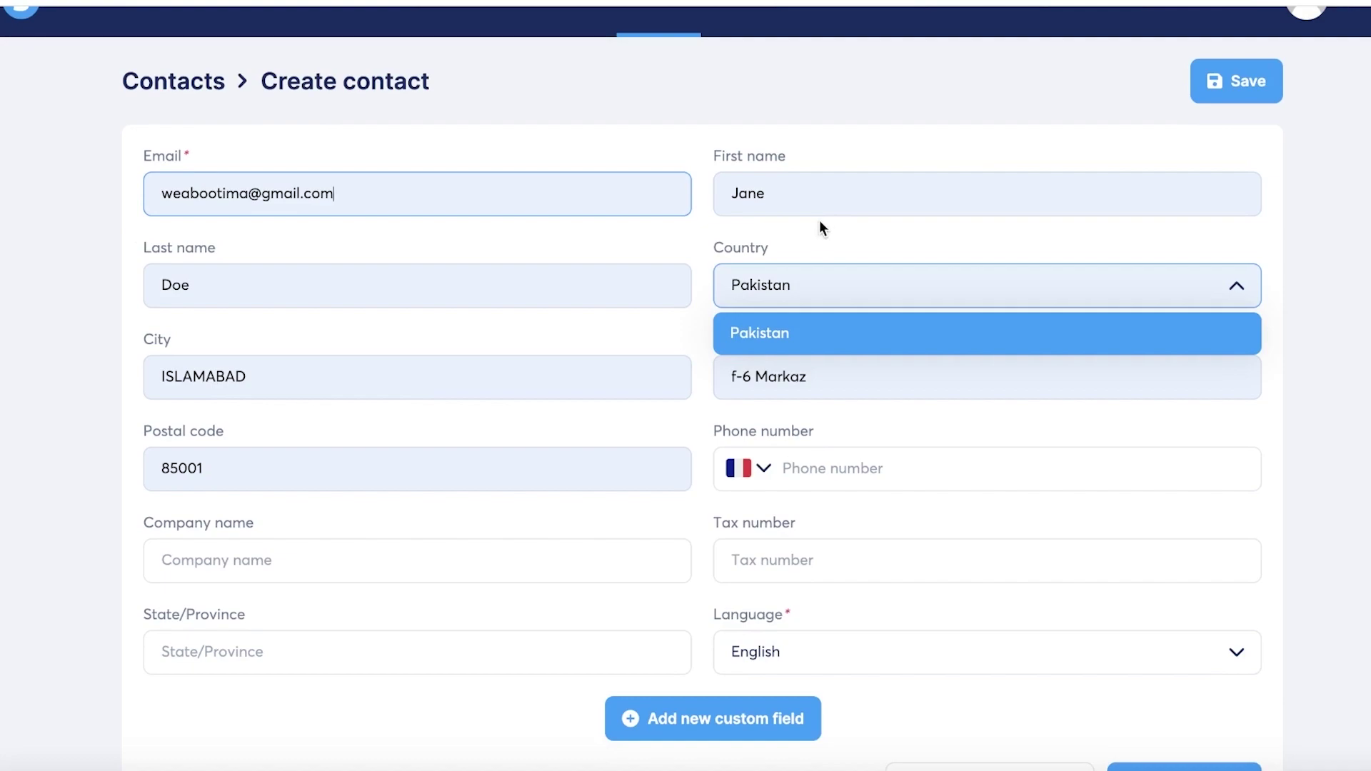
left_click(1343, 326)
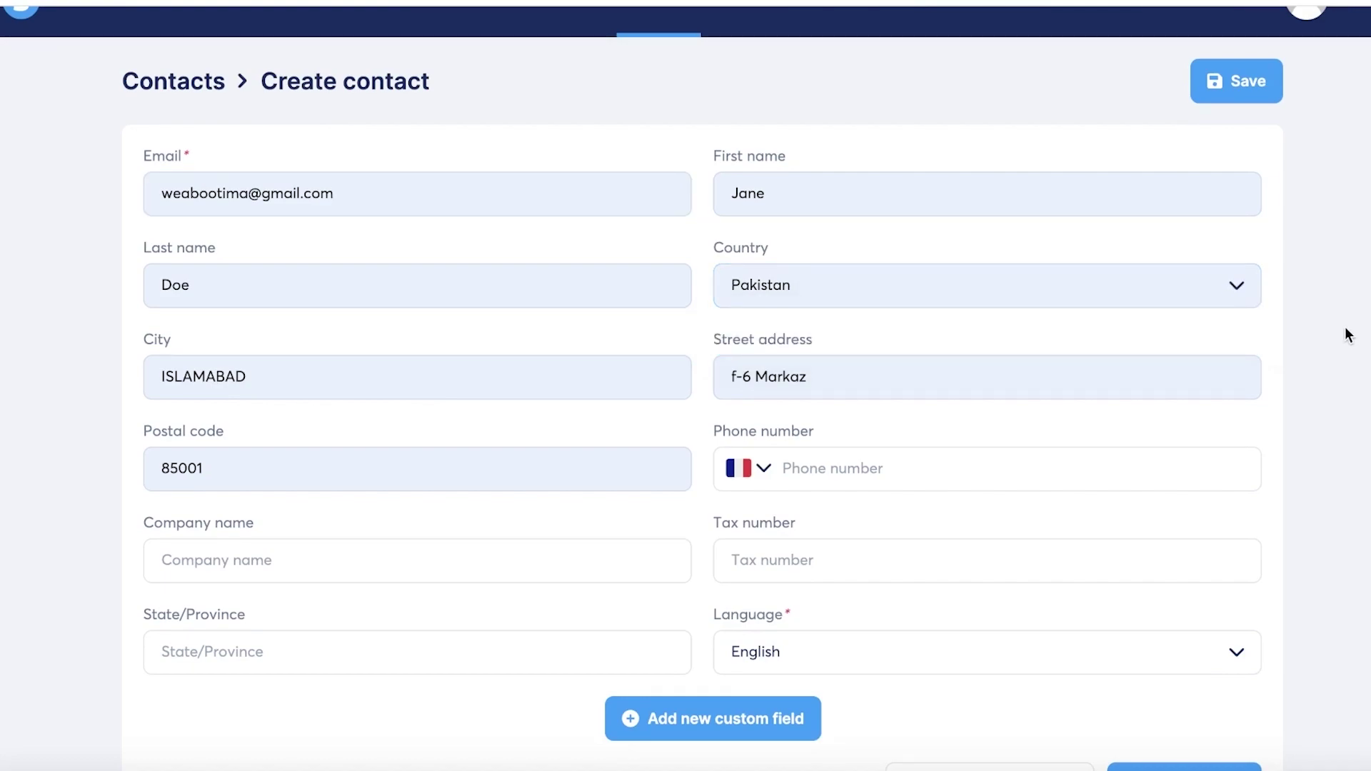
Step: Tag the contact as Leads, discard the custom field dialog, and save the contact
scroll(1286, 350, "down", 3)
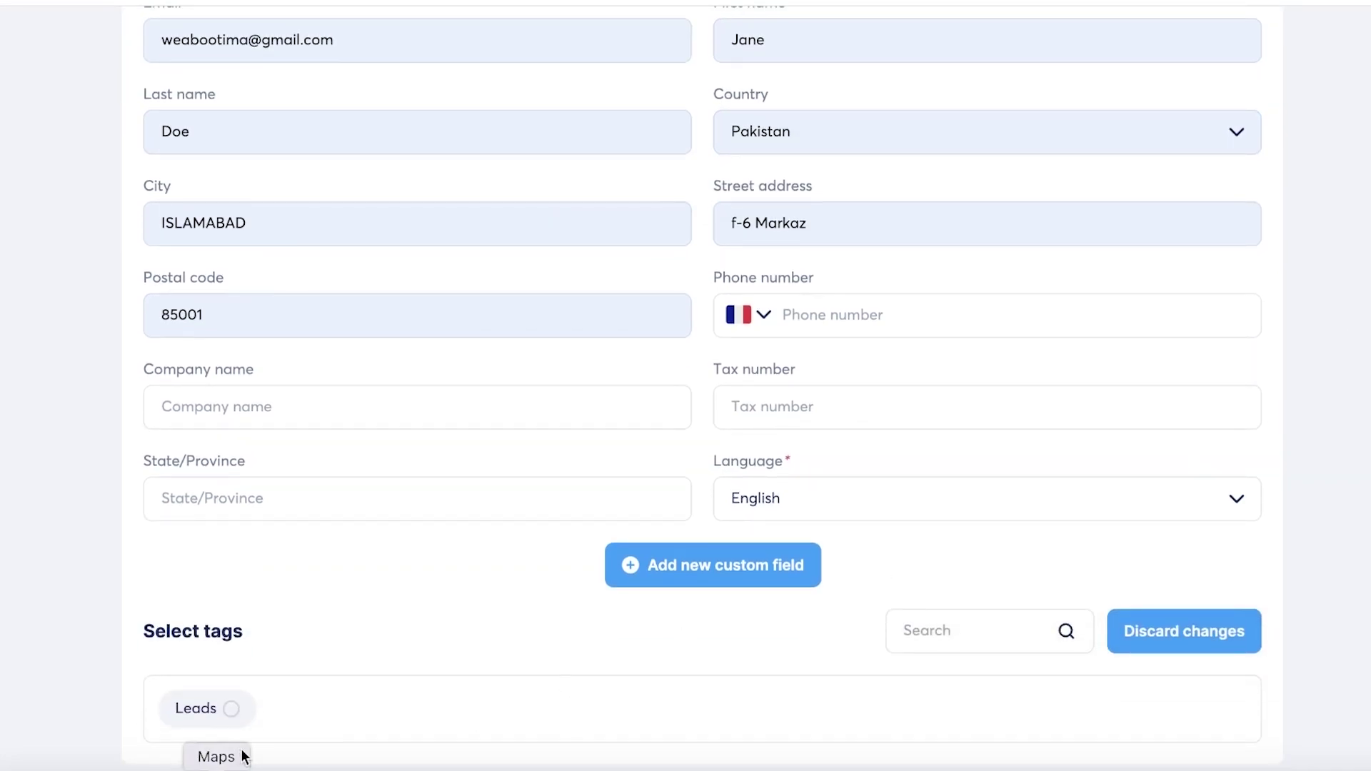
left_click(171, 715)
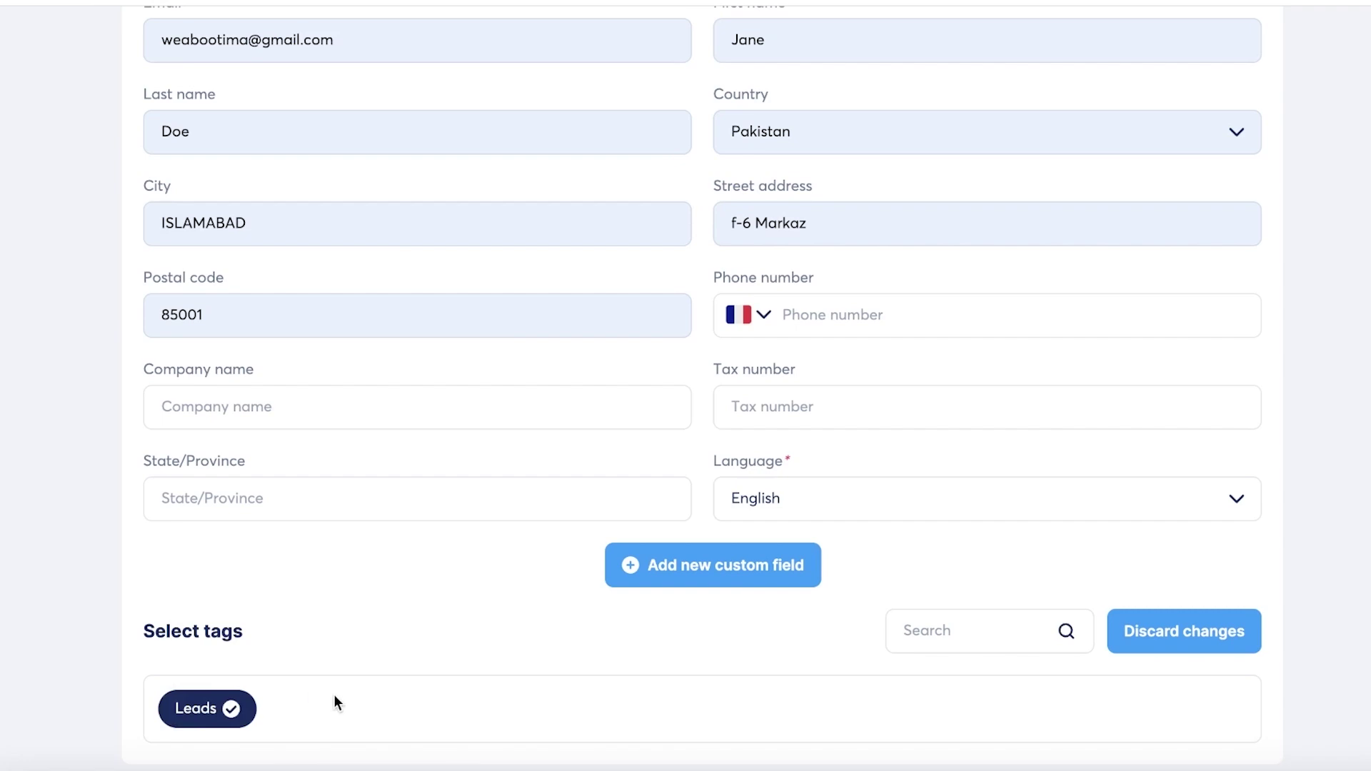
left_click(739, 571)
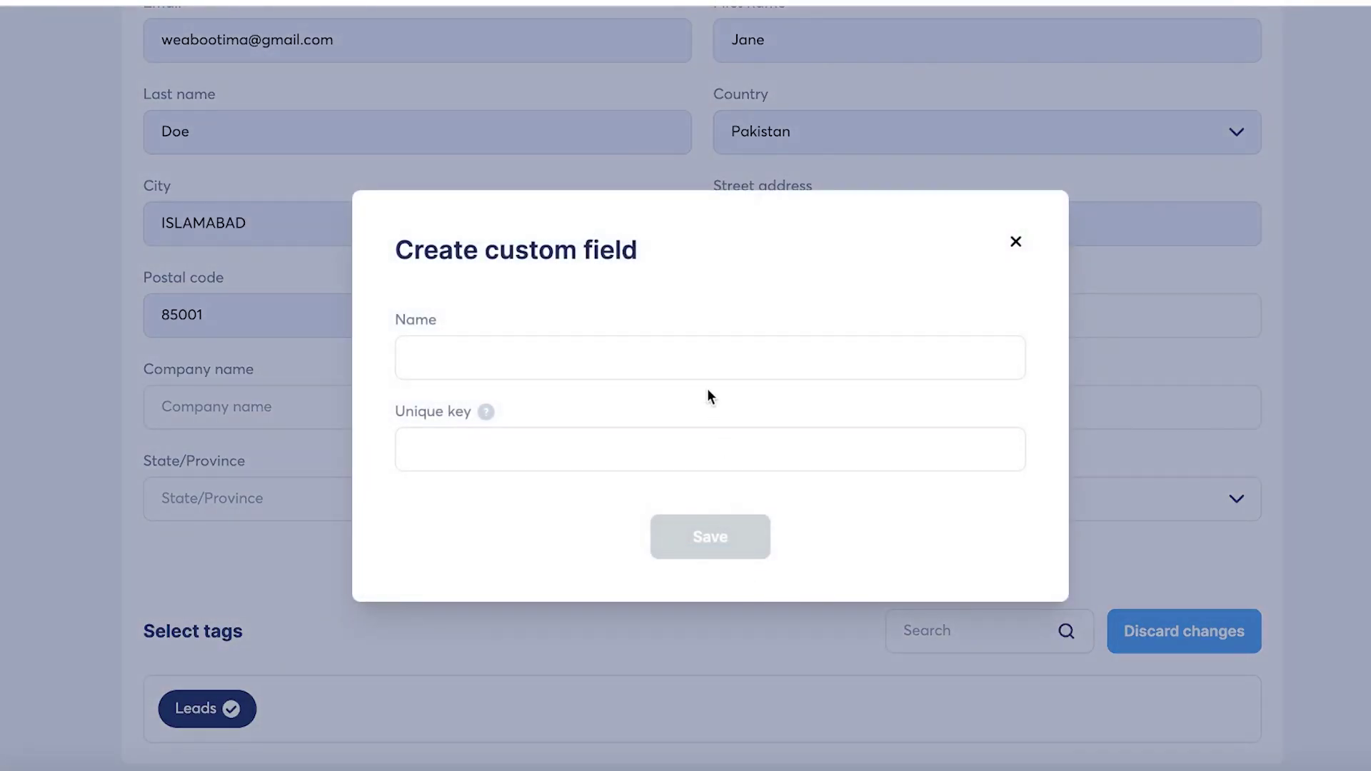
left_click(713, 365)
left_click(1020, 244)
scroll(829, 553, "up", 3)
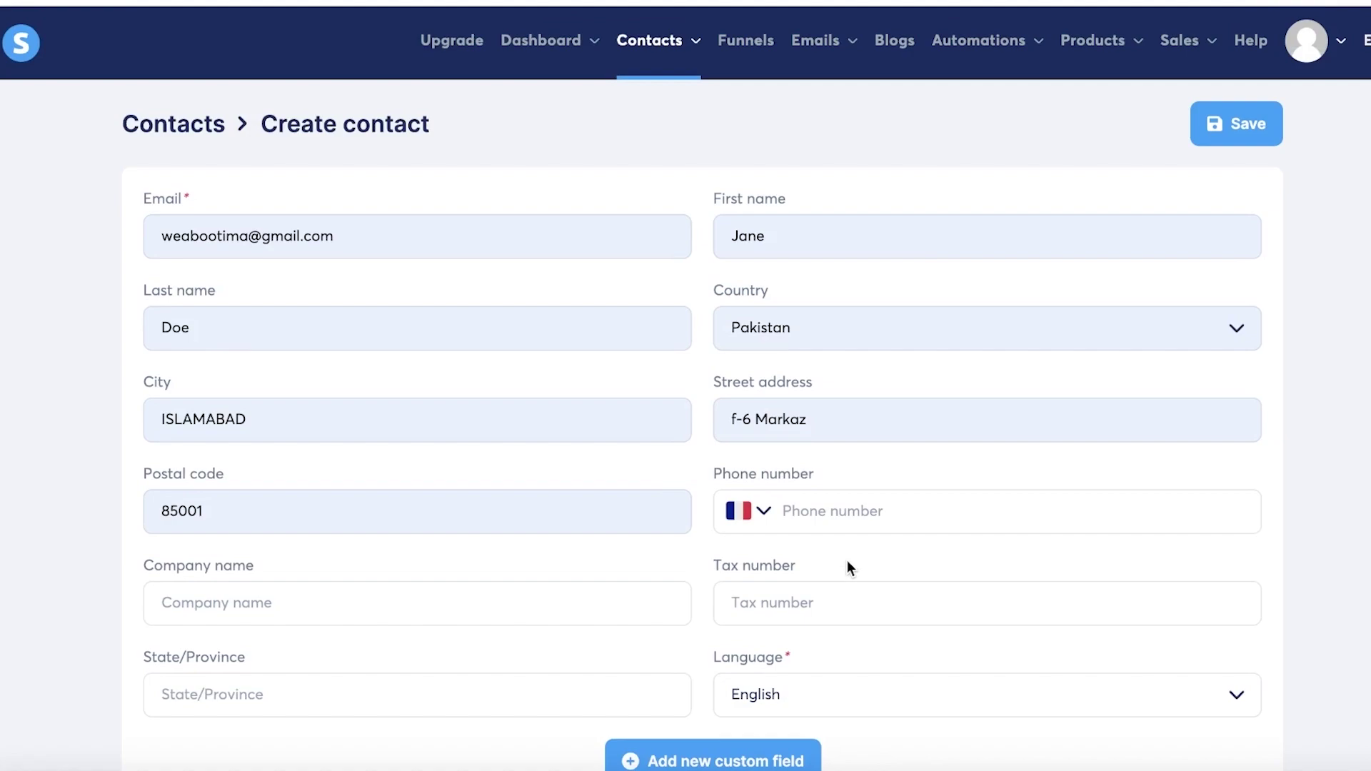
left_click(1200, 125)
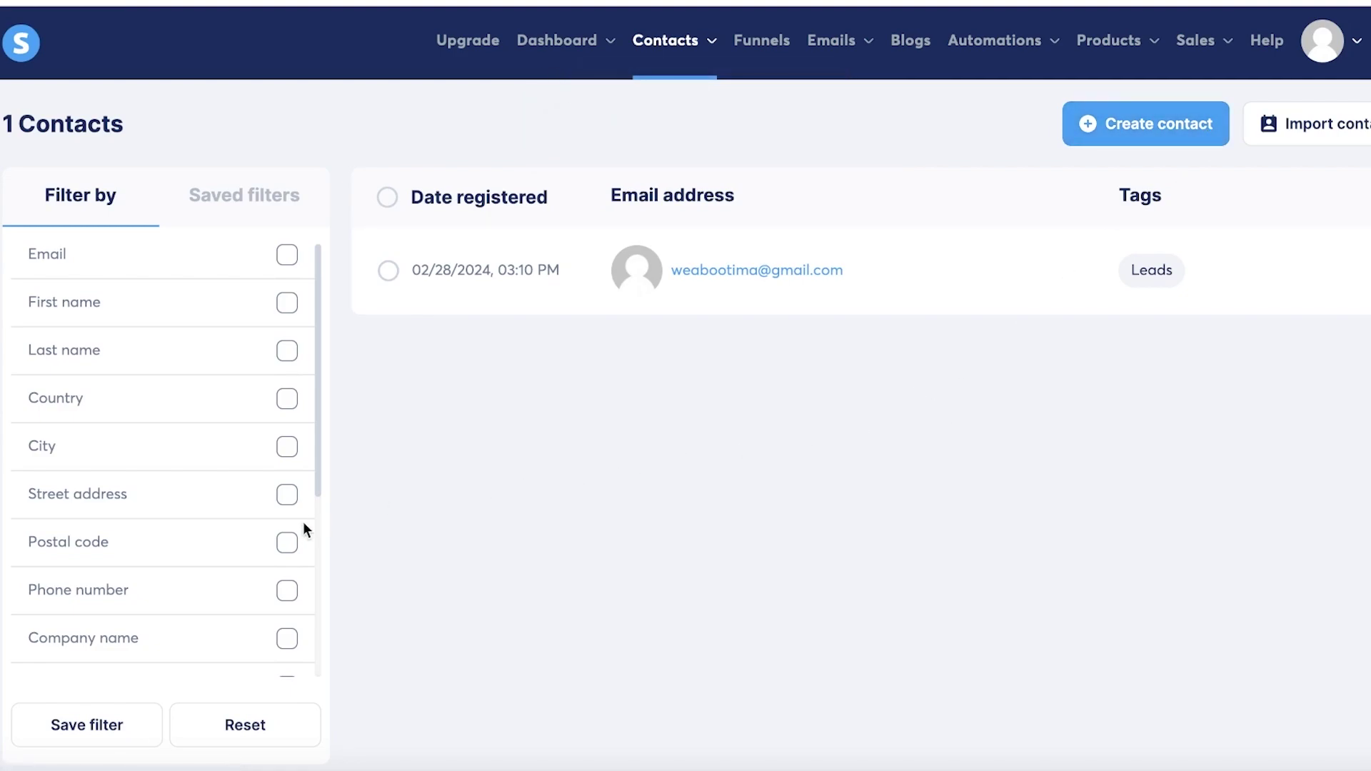
scroll(304, 524, "down", 5)
left_click(287, 475)
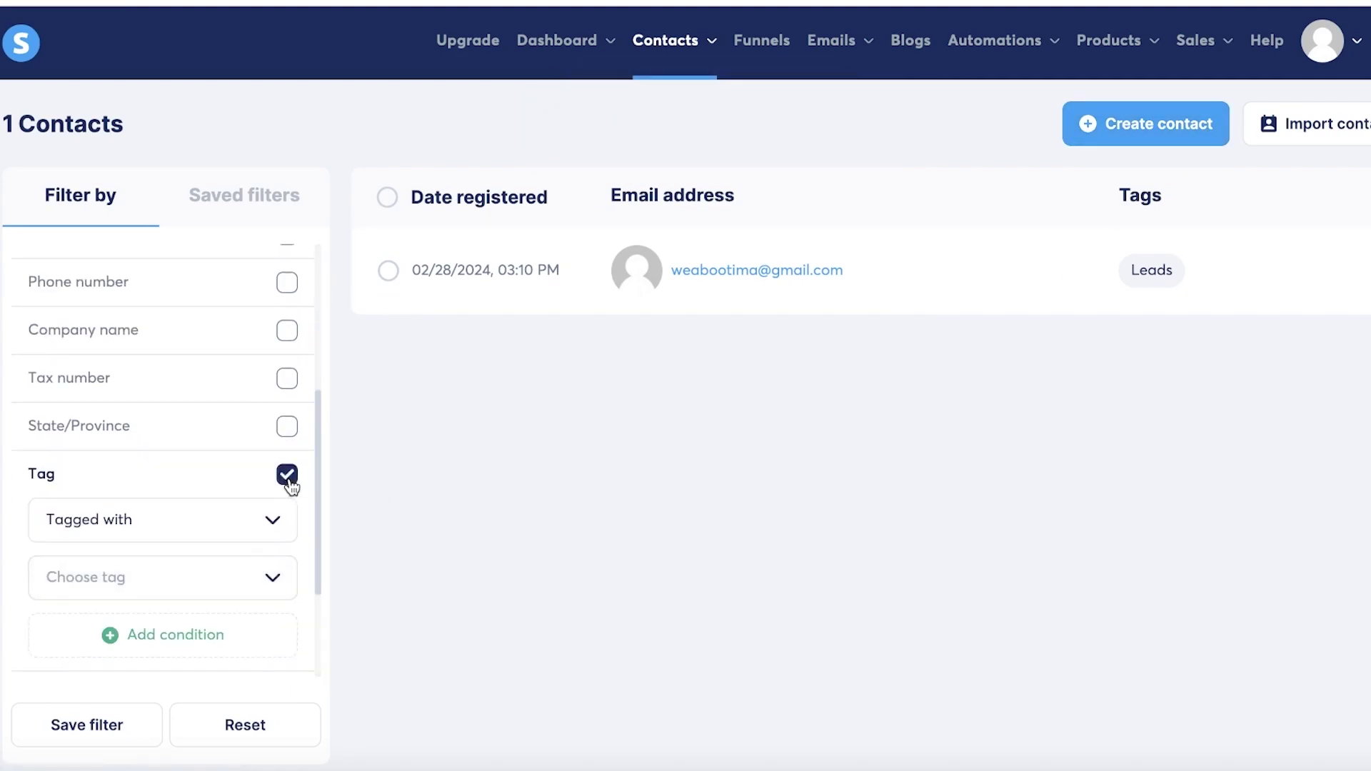
left_click(279, 477)
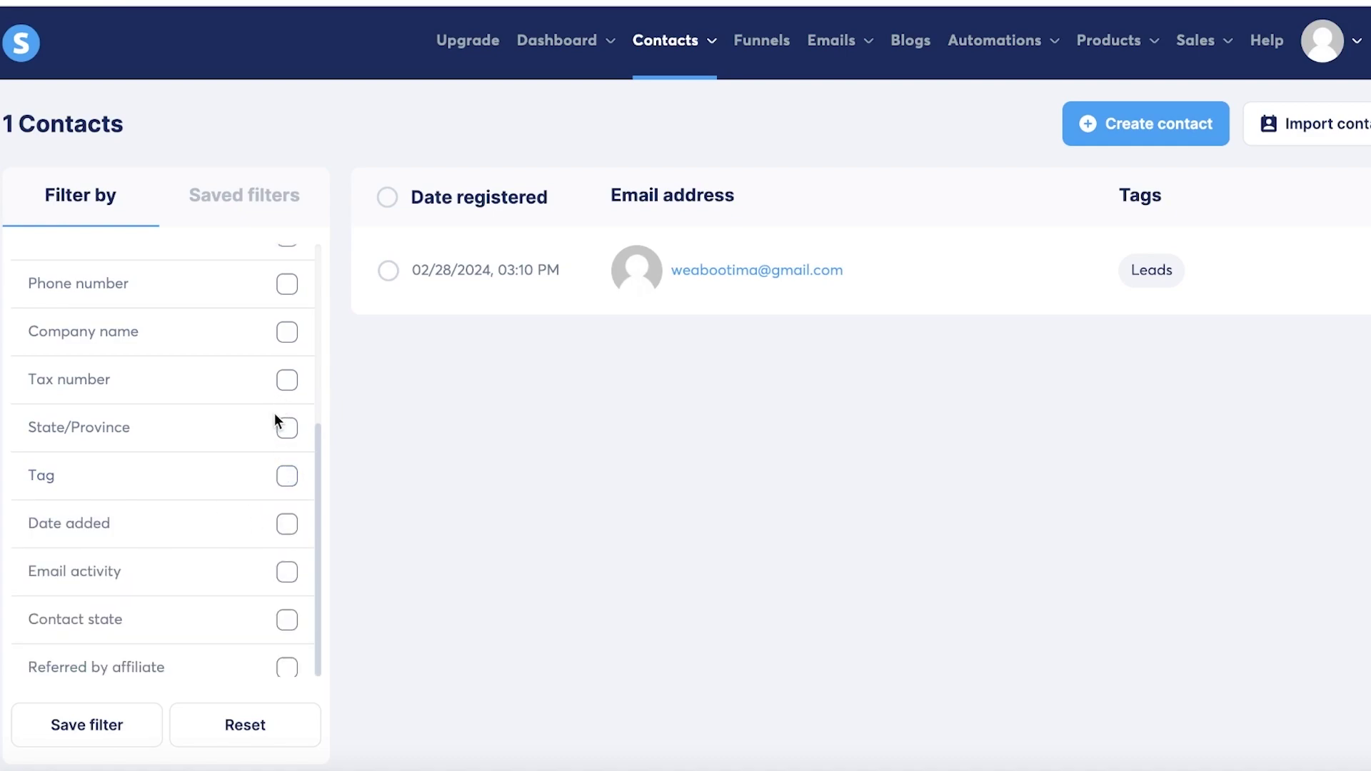
scroll(276, 418, "up", 5)
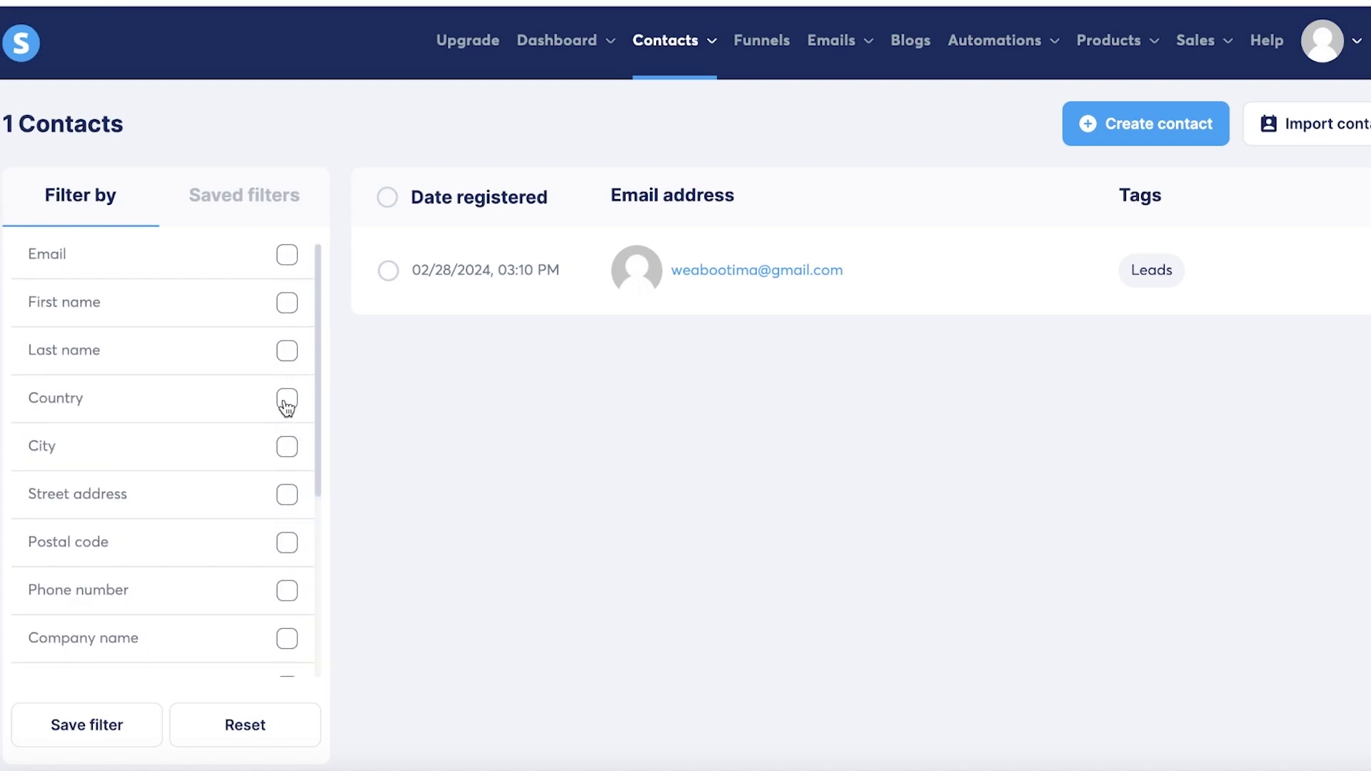
left_click(287, 448)
left_click(190, 492)
left_click(190, 494)
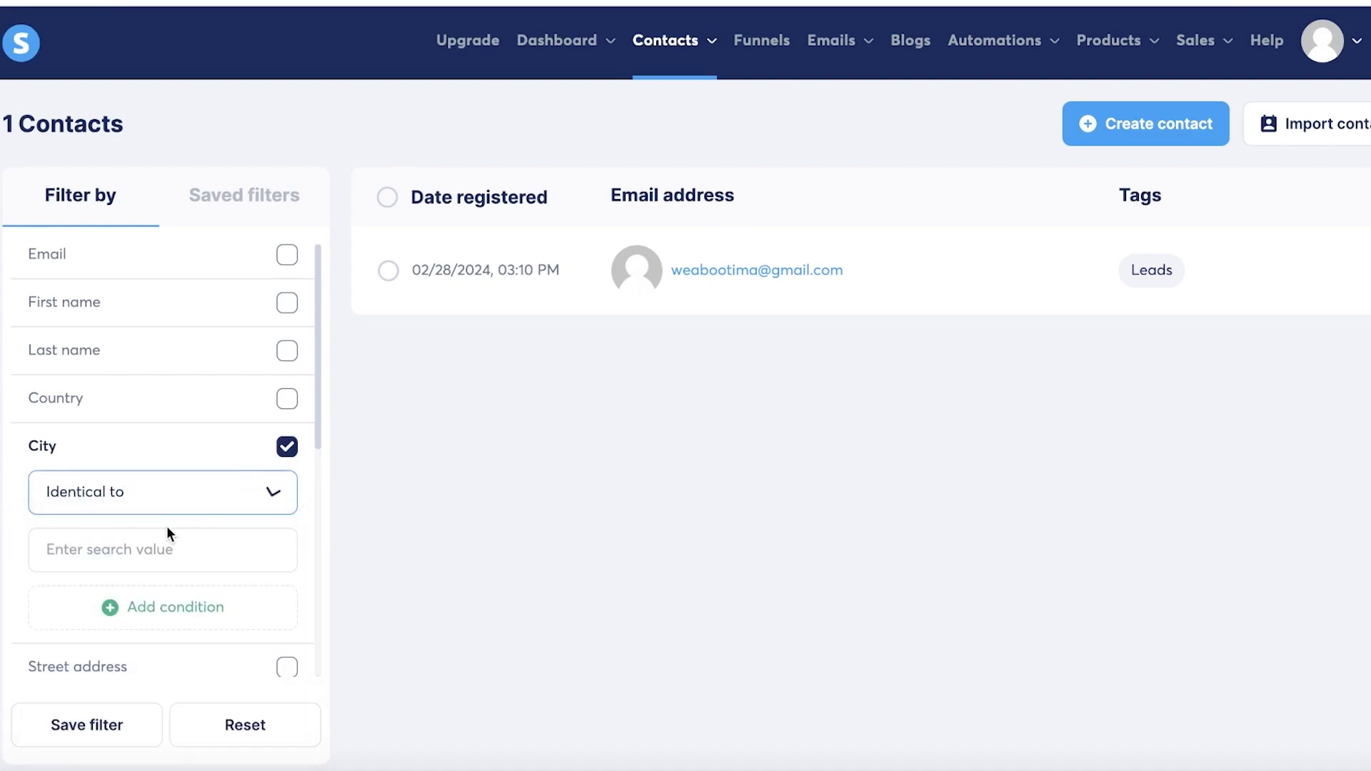
left_click(150, 500)
left_click(82, 540)
left_click(102, 545)
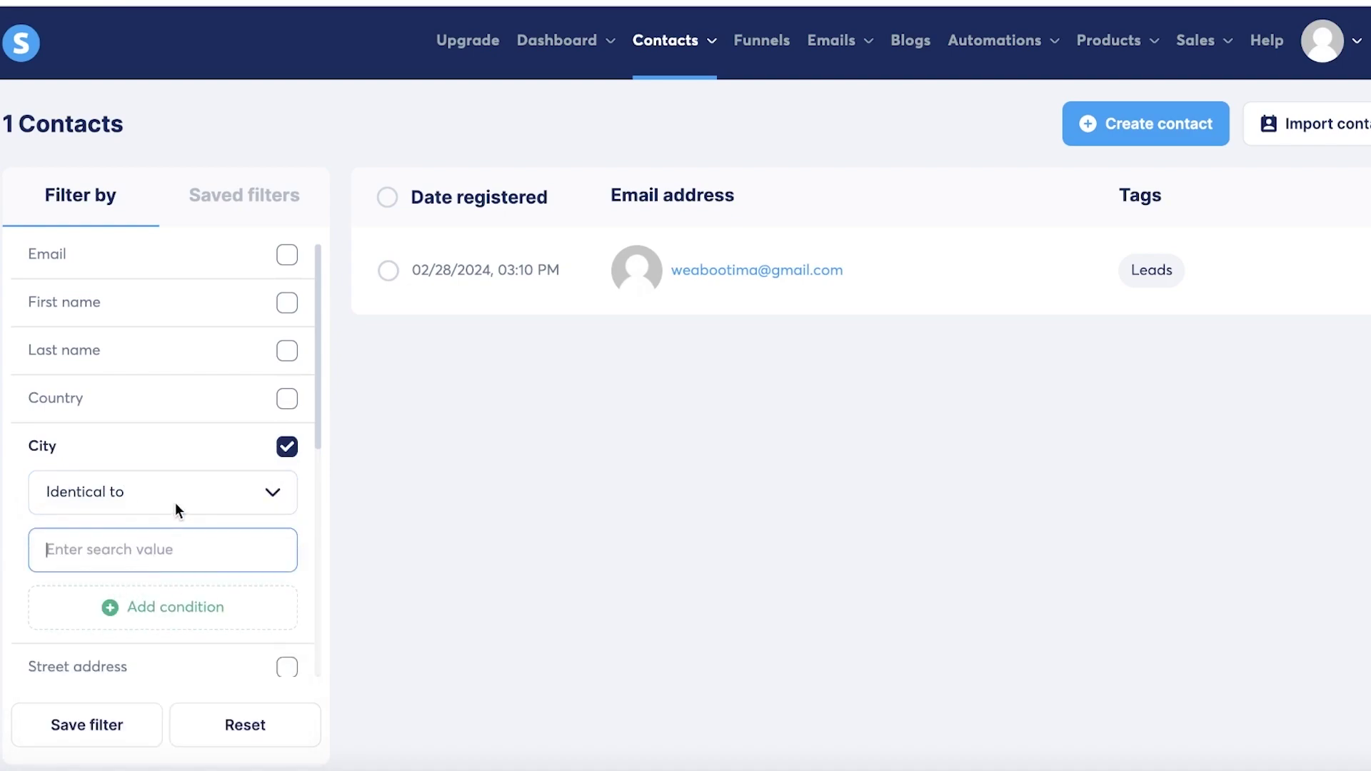
left_click(290, 455)
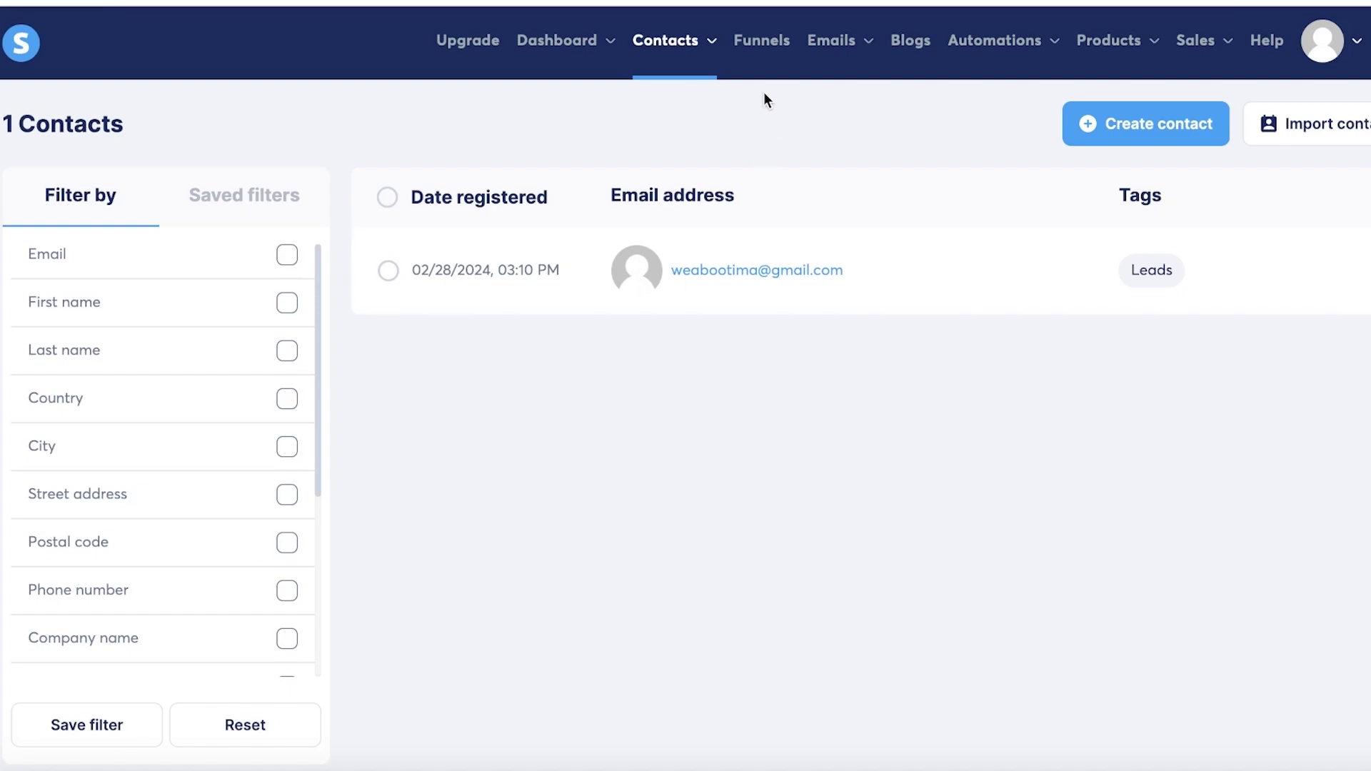
Step: Create and save a funnel called Leads with the Build an audience goal
left_click(760, 43)
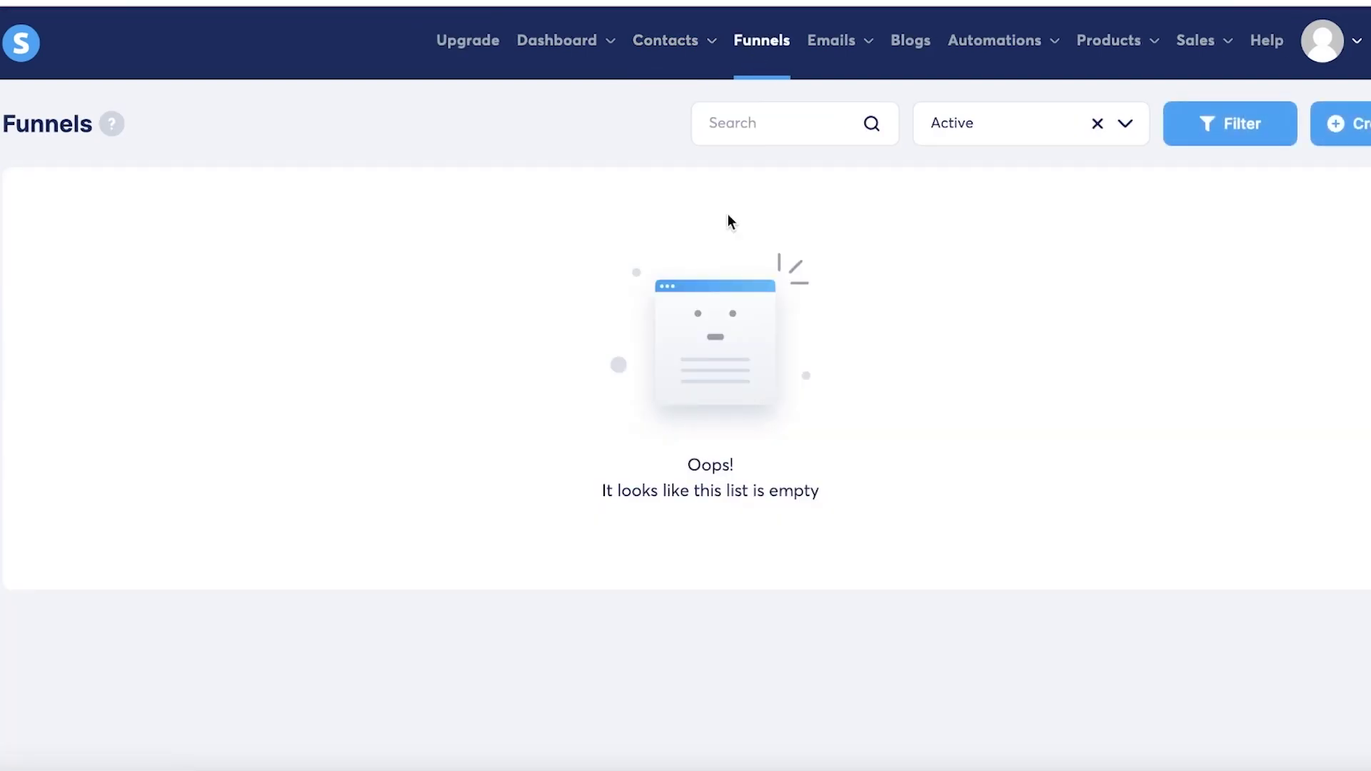
left_click(1341, 123)
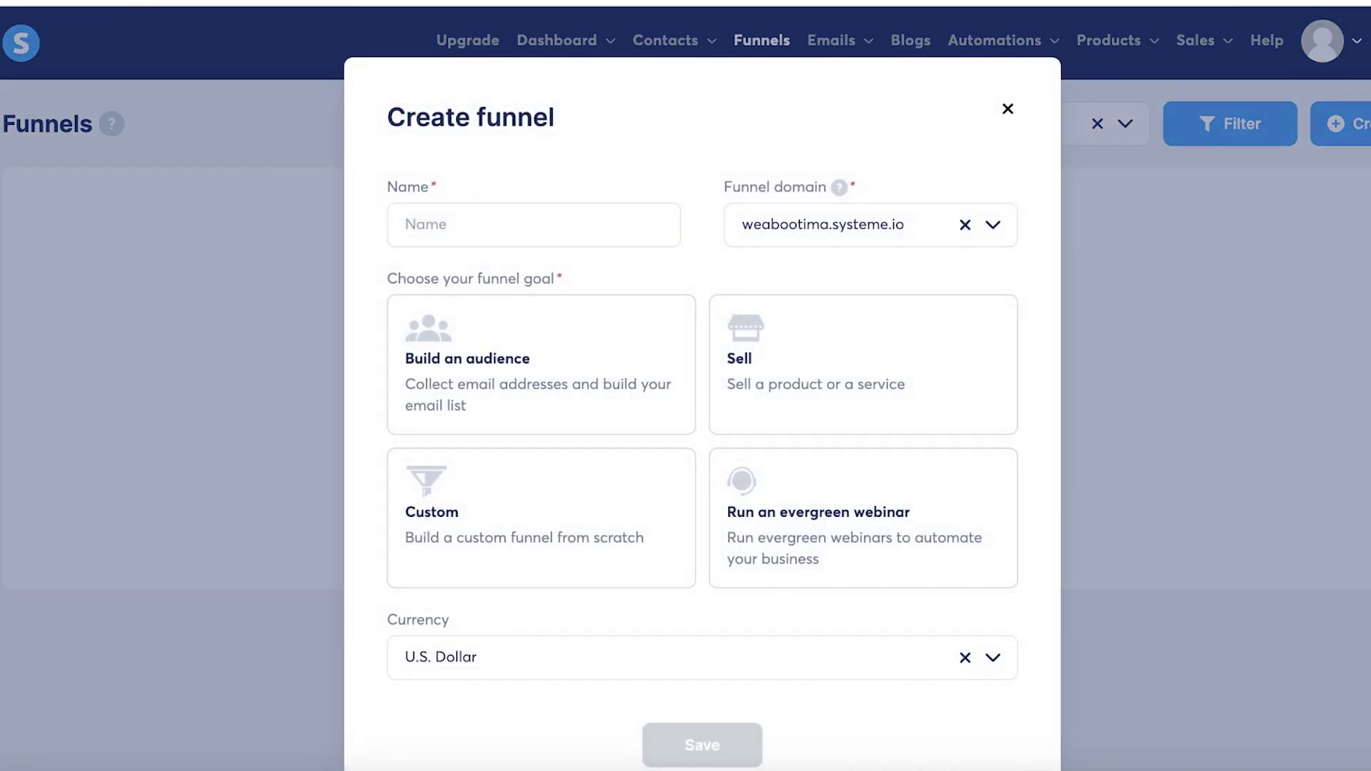
left_click(506, 235)
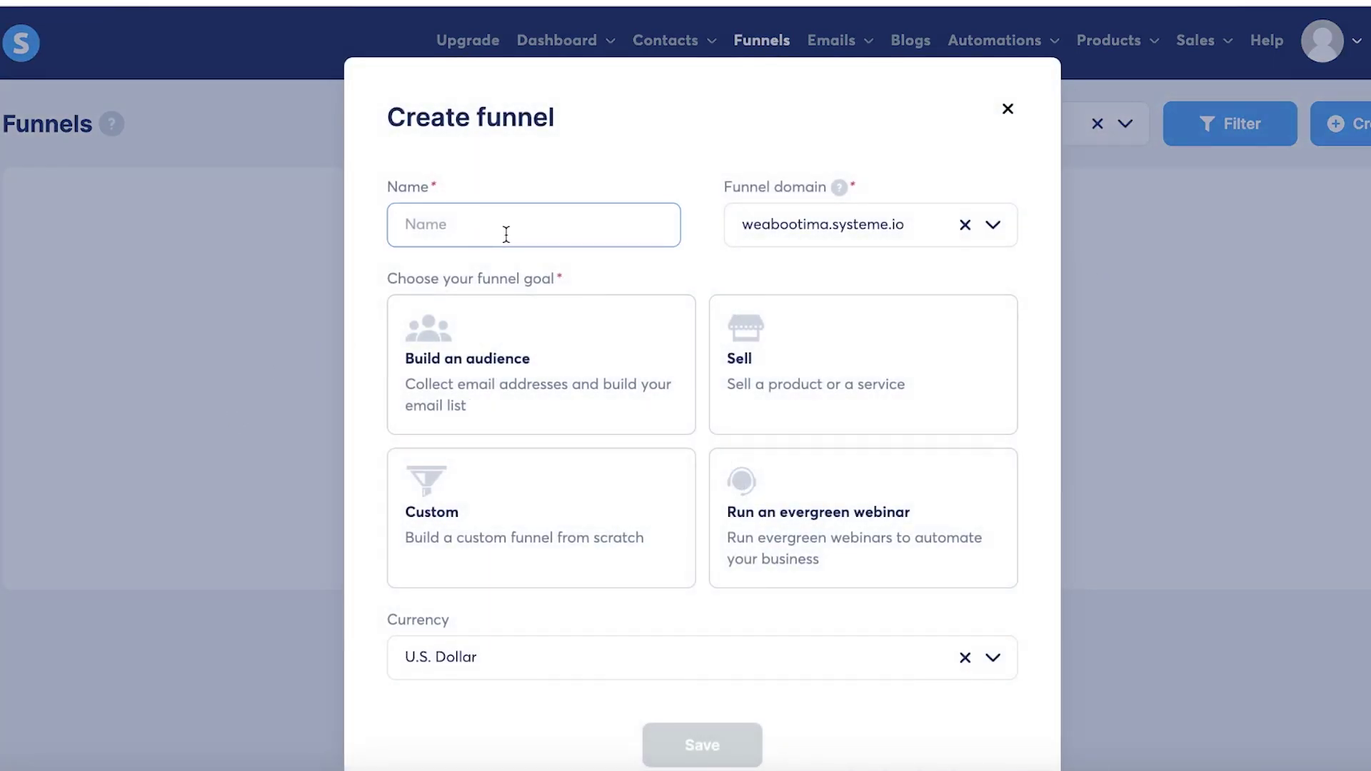
scroll(570, 472, "down", 1)
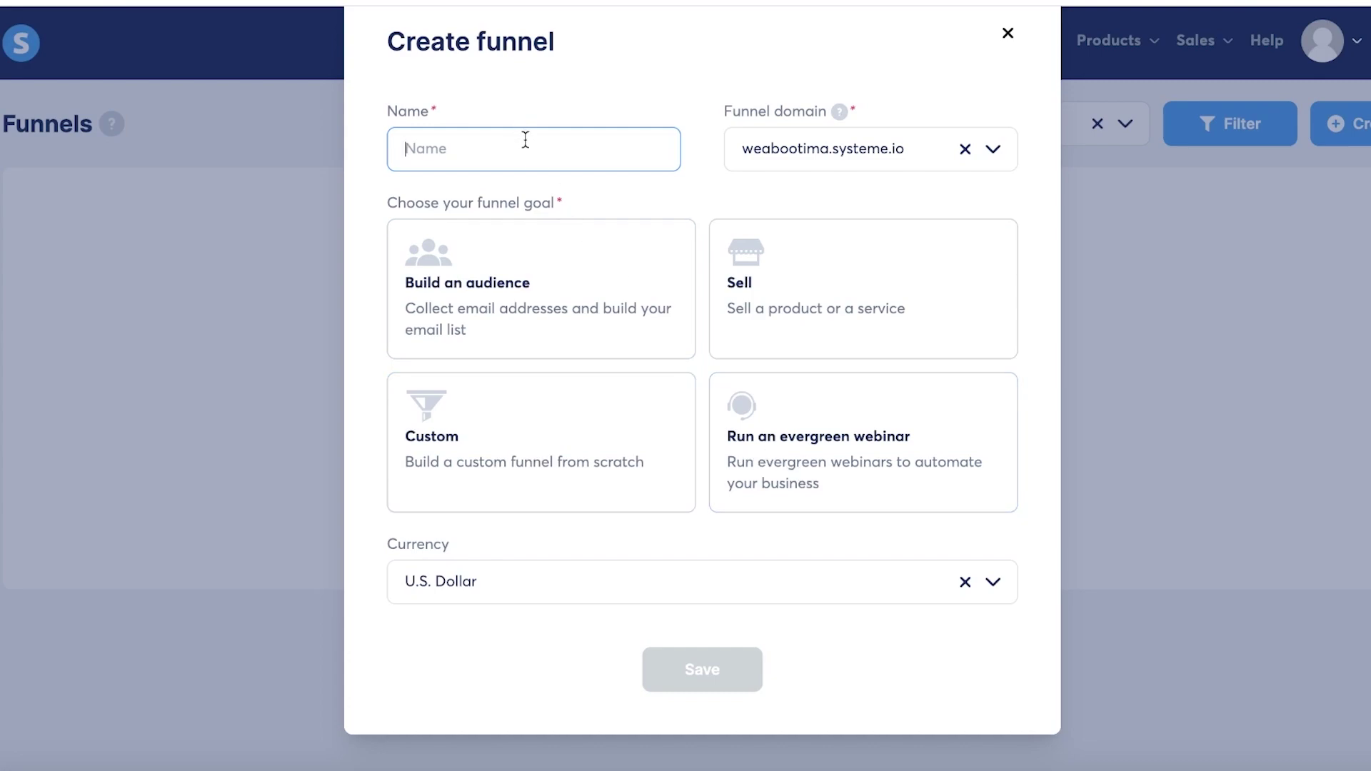
type("Leads")
left_click(490, 269)
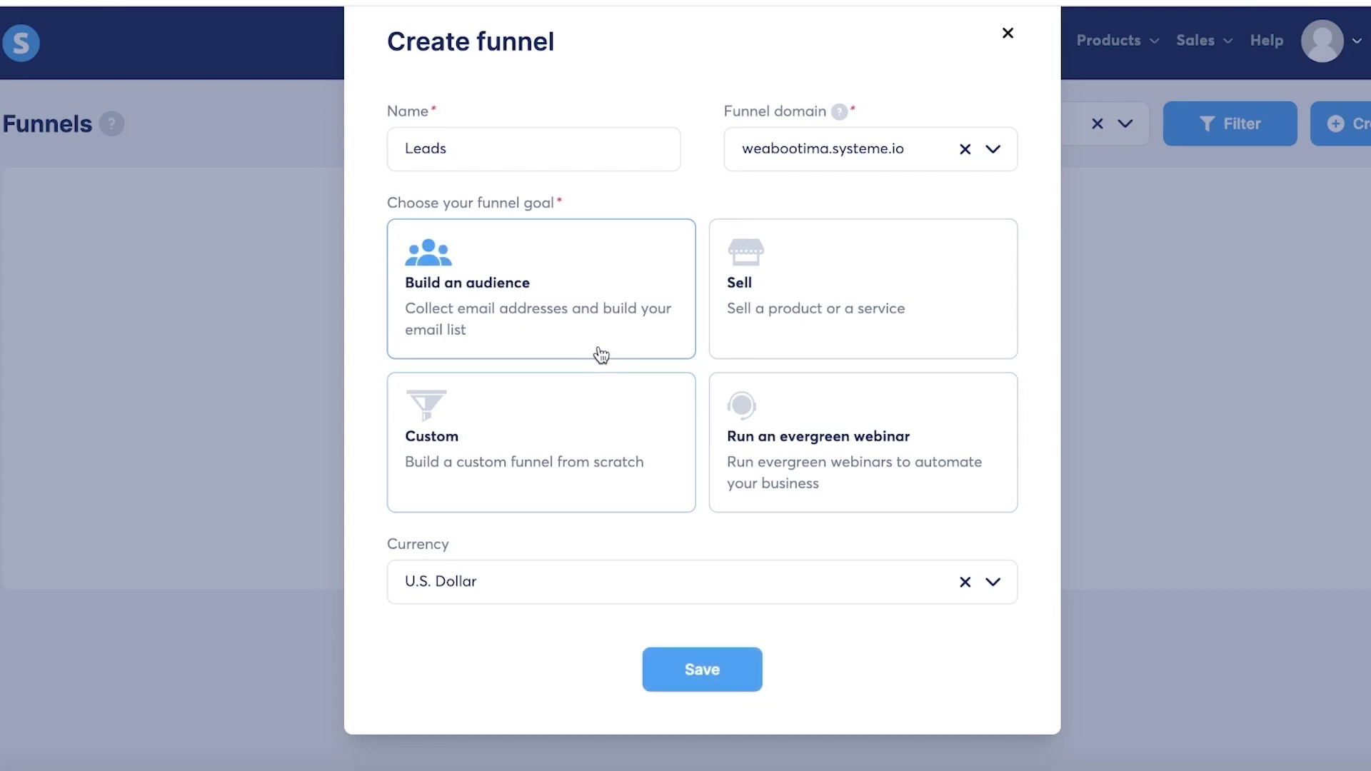
left_click(657, 668)
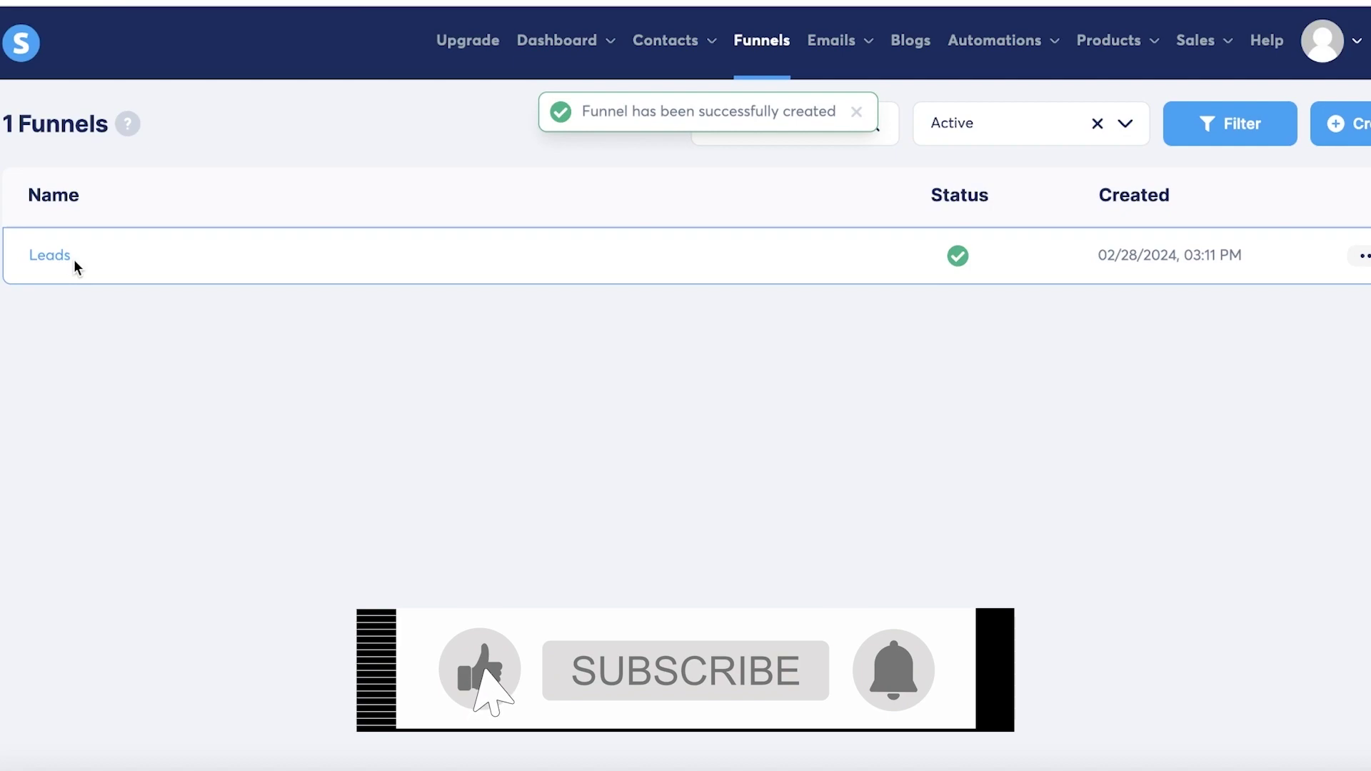
Step: Open the Leads funnel and look through its Thank You, Inactive and Squeeze page steps
left_click(50, 256)
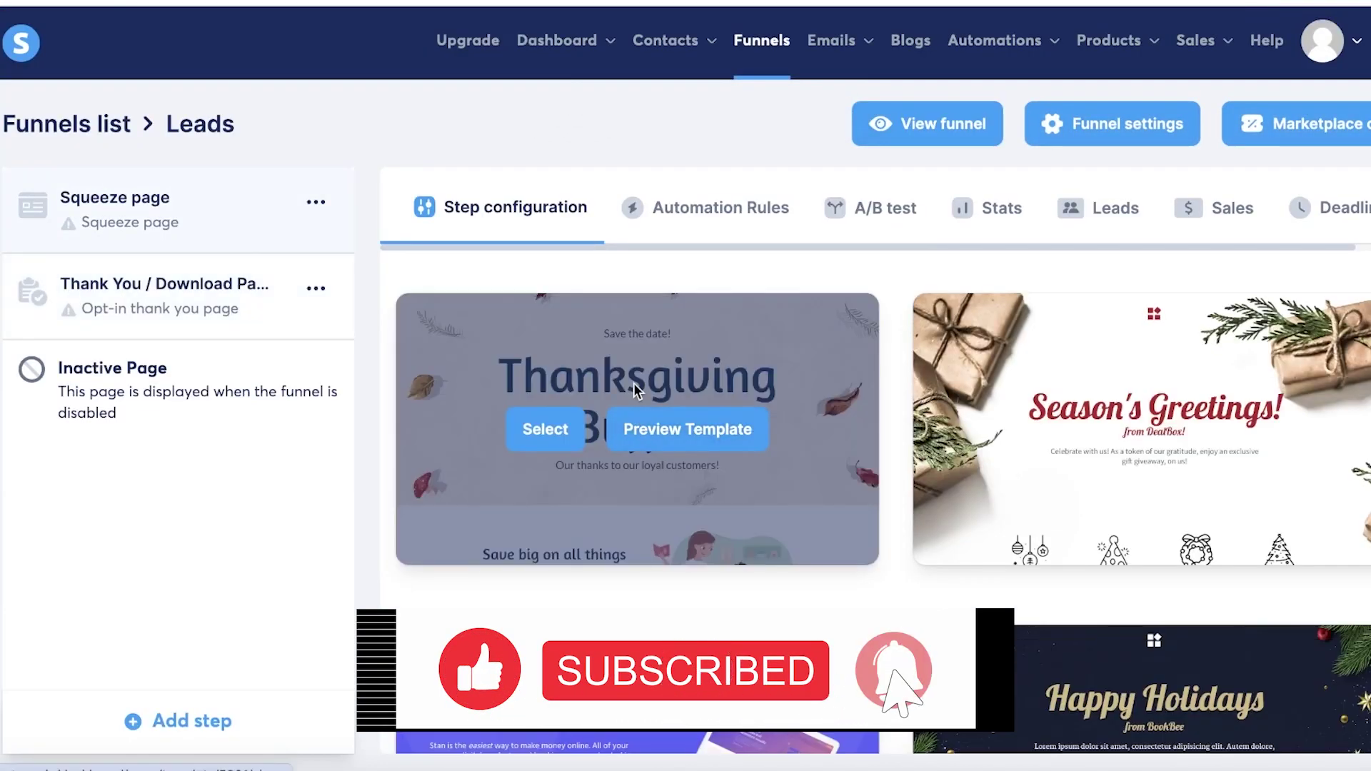
scroll(875, 558, "down", 5)
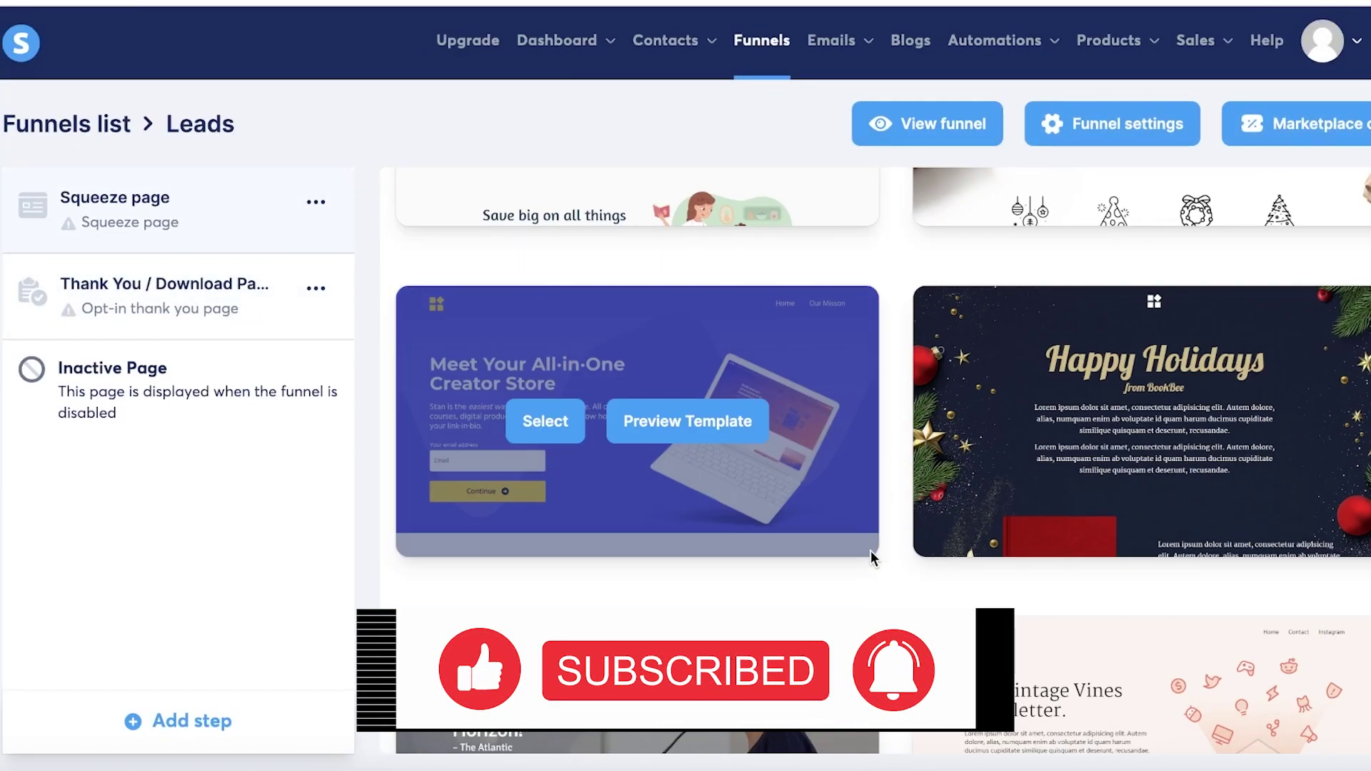
scroll(872, 554, "down", 13)
scroll(868, 555, "up", 5)
scroll(902, 404, "up", 13)
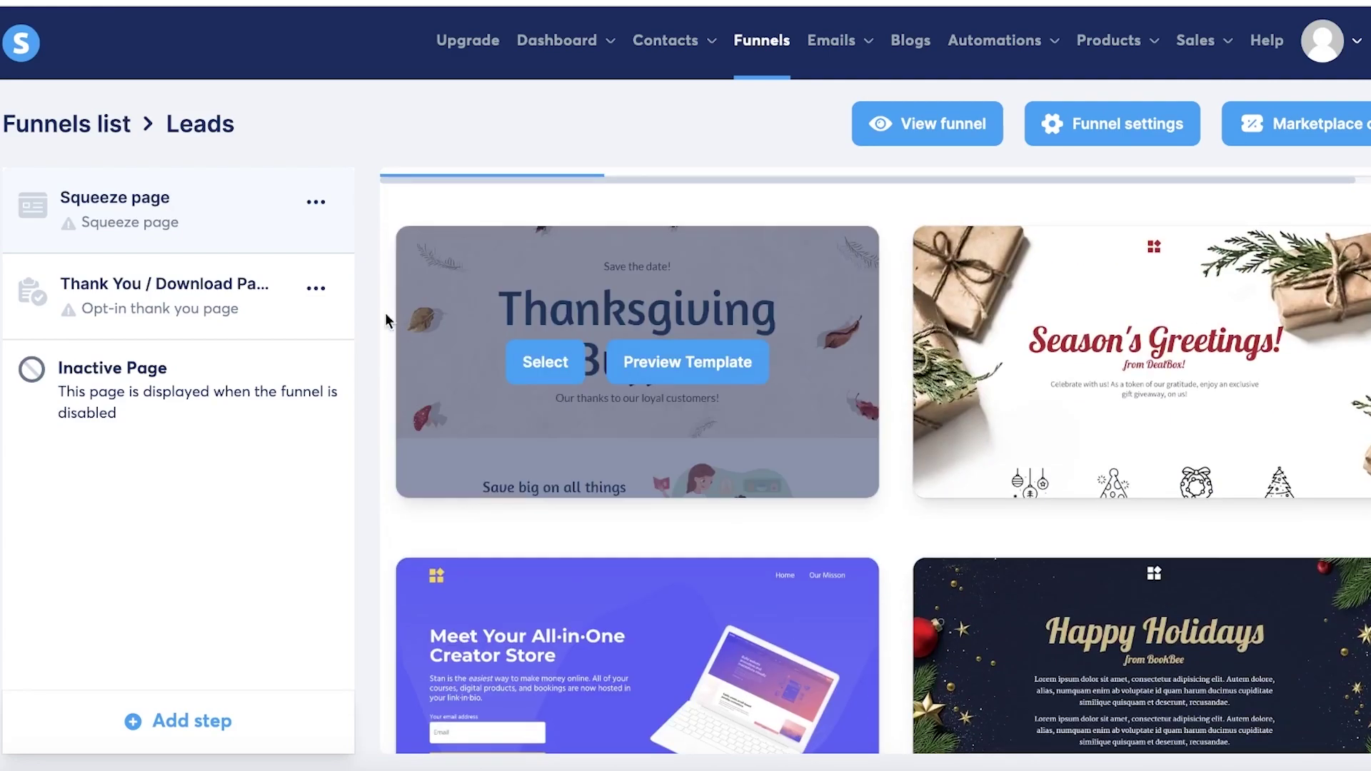
left_click(239, 286)
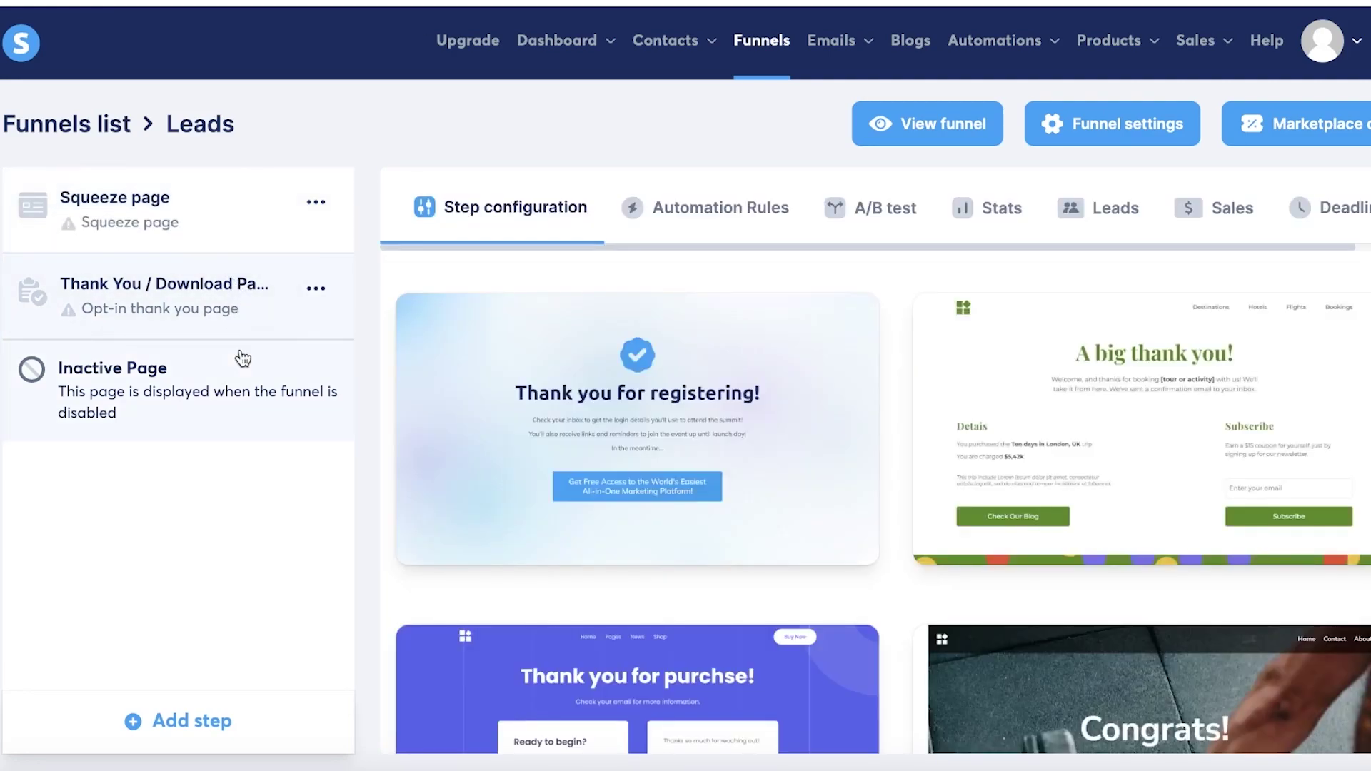
left_click(242, 407)
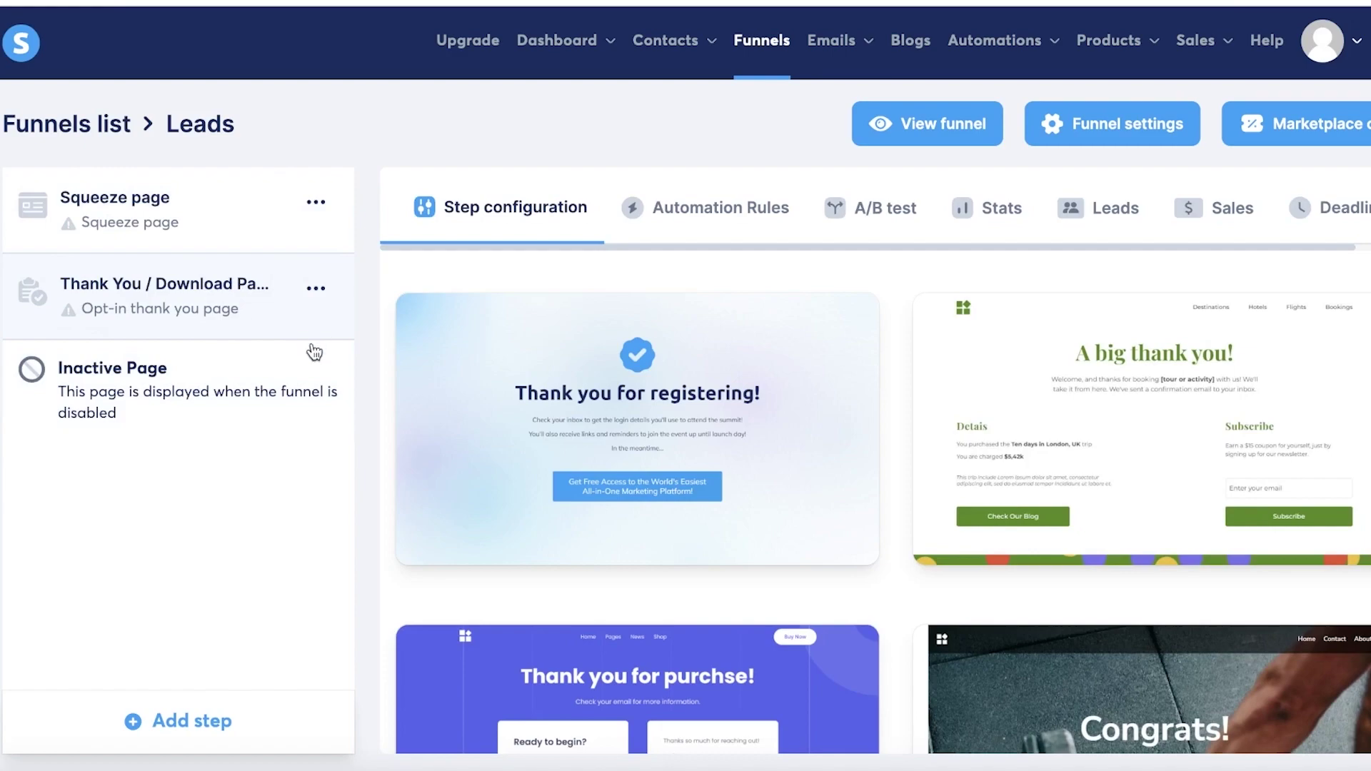
left_click(213, 208)
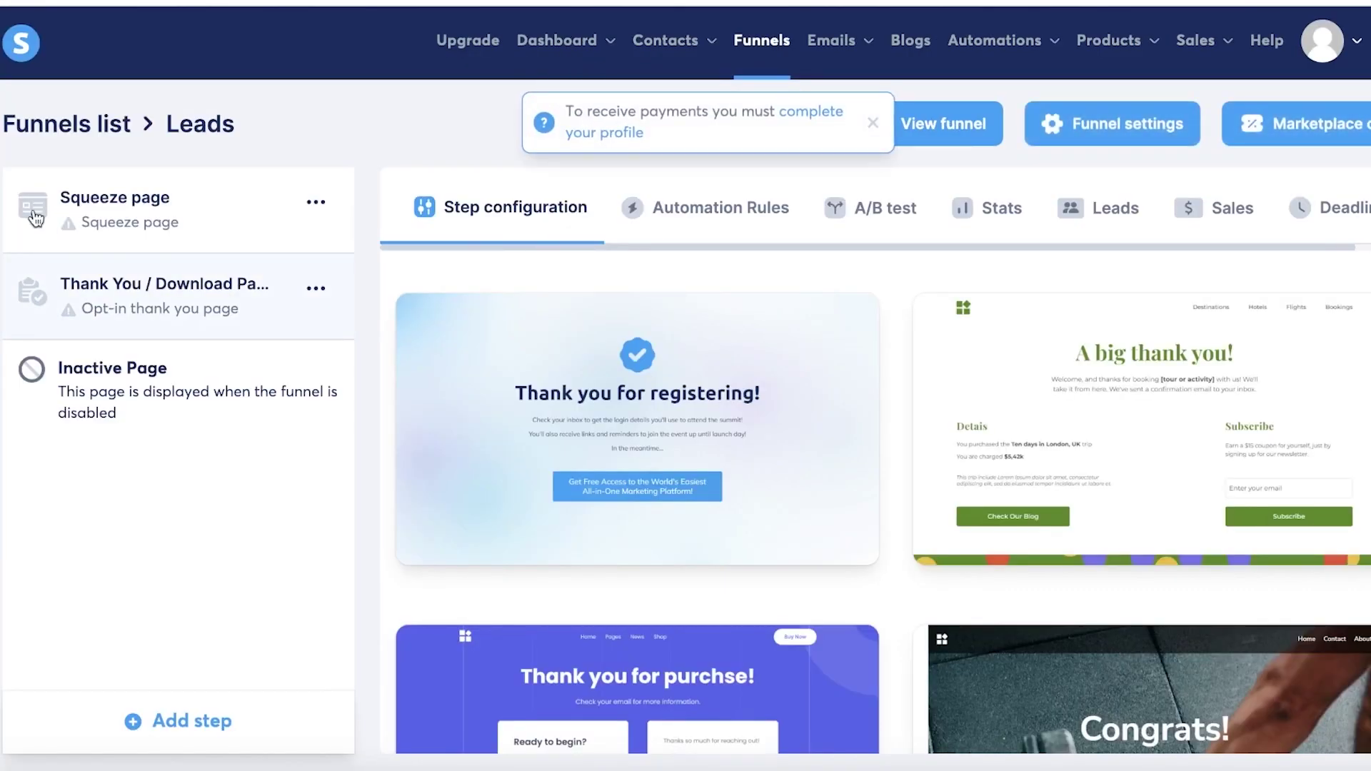
Step: Show the options menus of the Squeeze page and Thank You steps
left_click(303, 216)
left_click(322, 211)
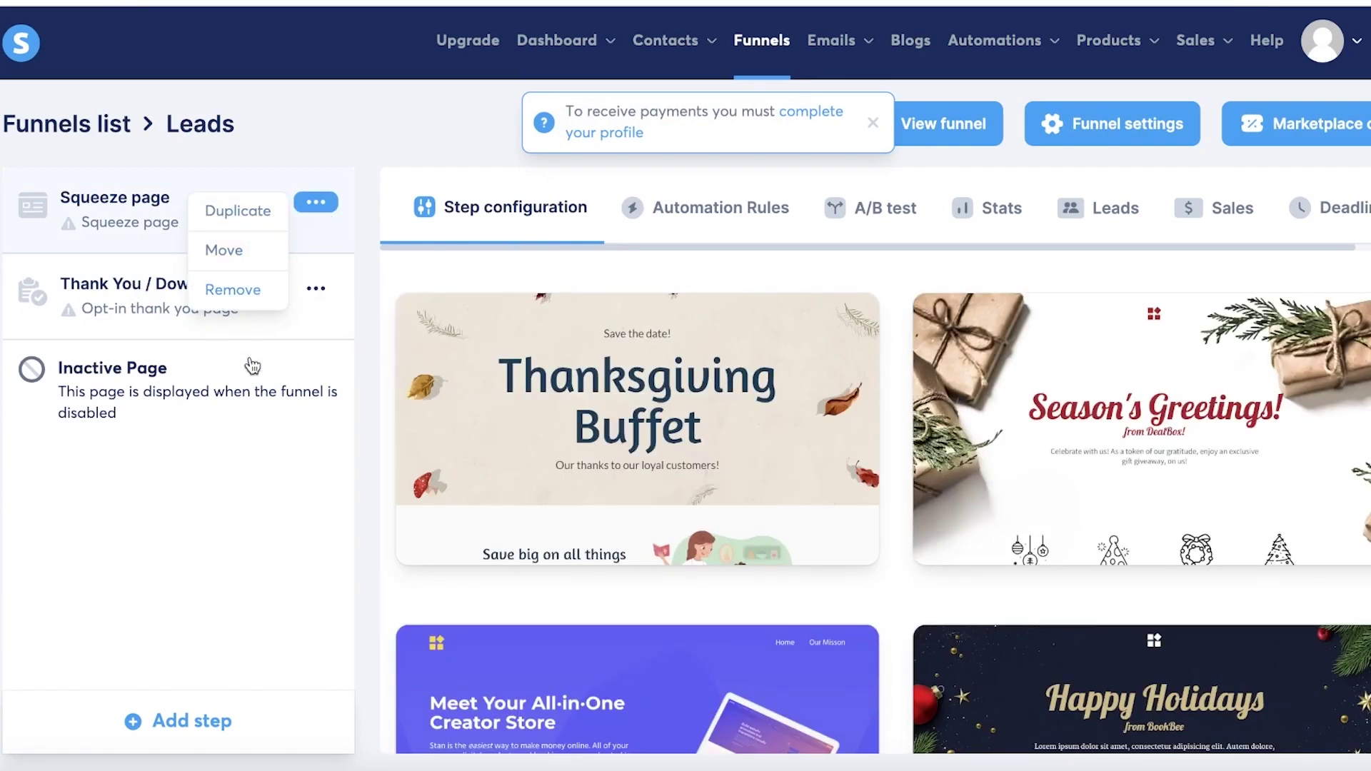
left_click(183, 511)
left_click(325, 294)
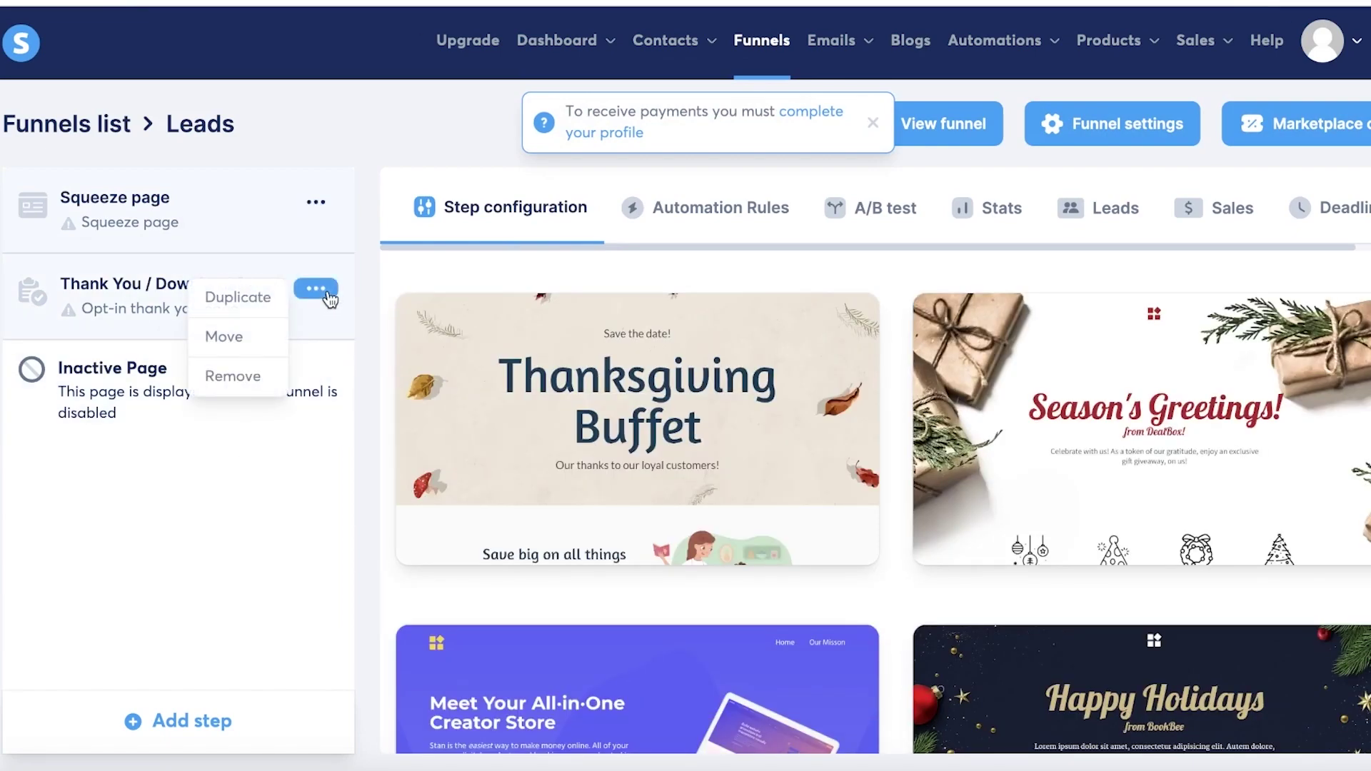
Step: Start a new funnel step and browse the available step types
left_click(272, 463)
left_click(202, 718)
left_click(555, 367)
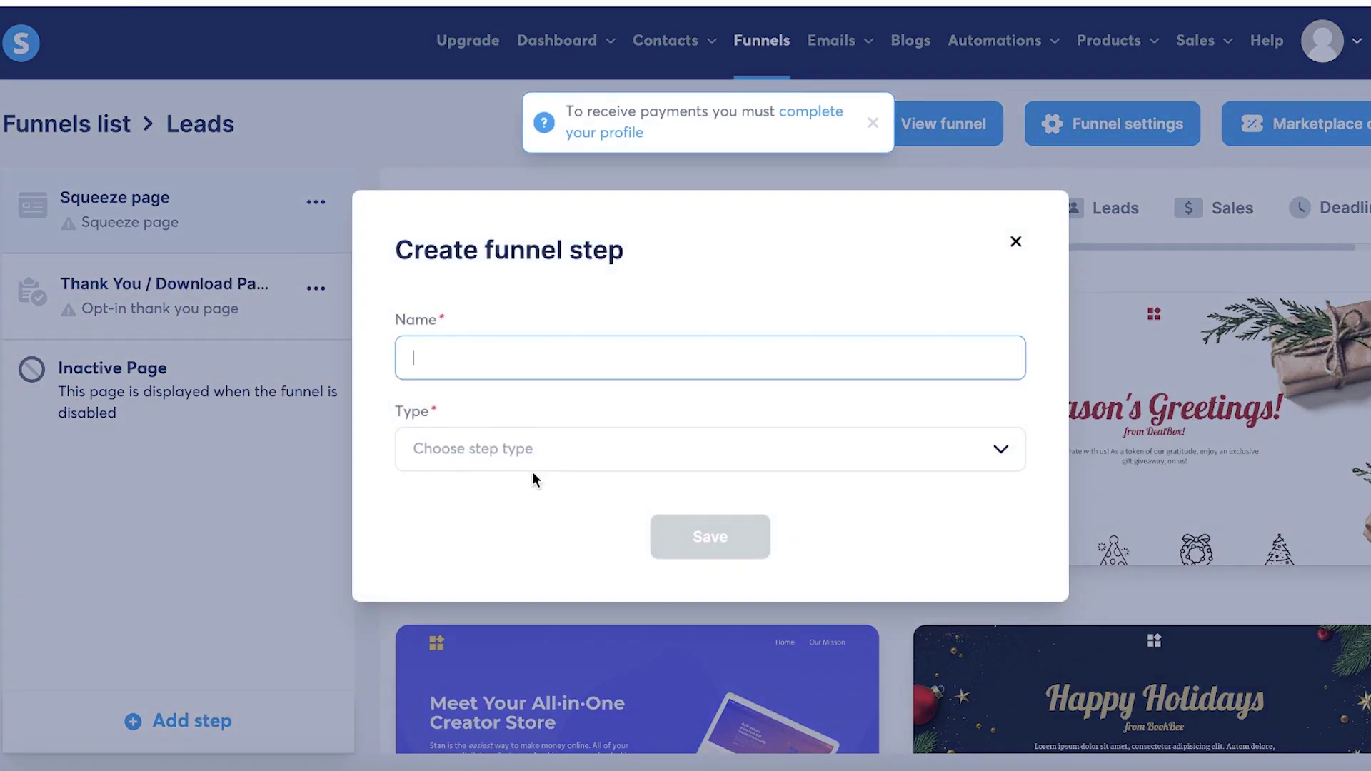
left_click(533, 452)
scroll(527, 512, "down", 1)
scroll(527, 512, "down", 5)
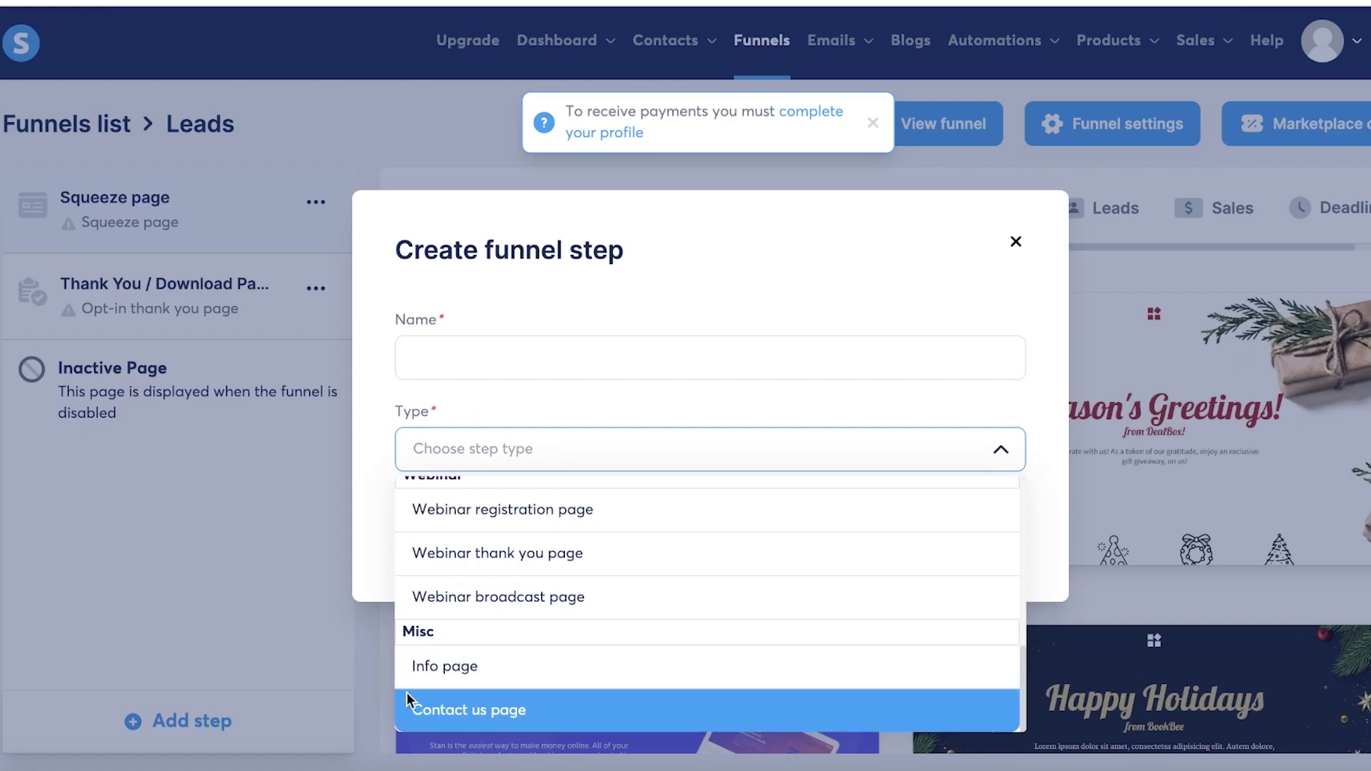
scroll(445, 661, "up", 3)
scroll(446, 659, "down", 4)
scroll(504, 515, "up", 5)
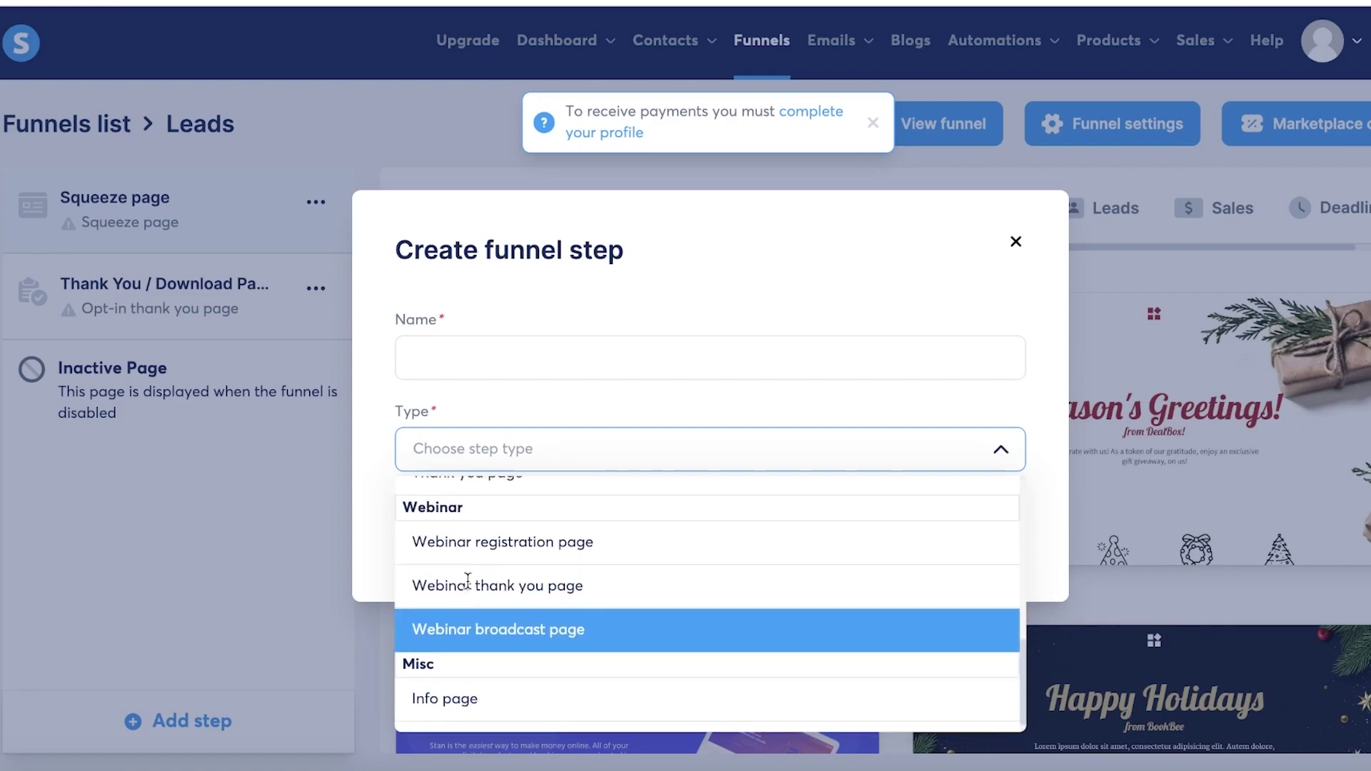
scroll(475, 636, "down", 5)
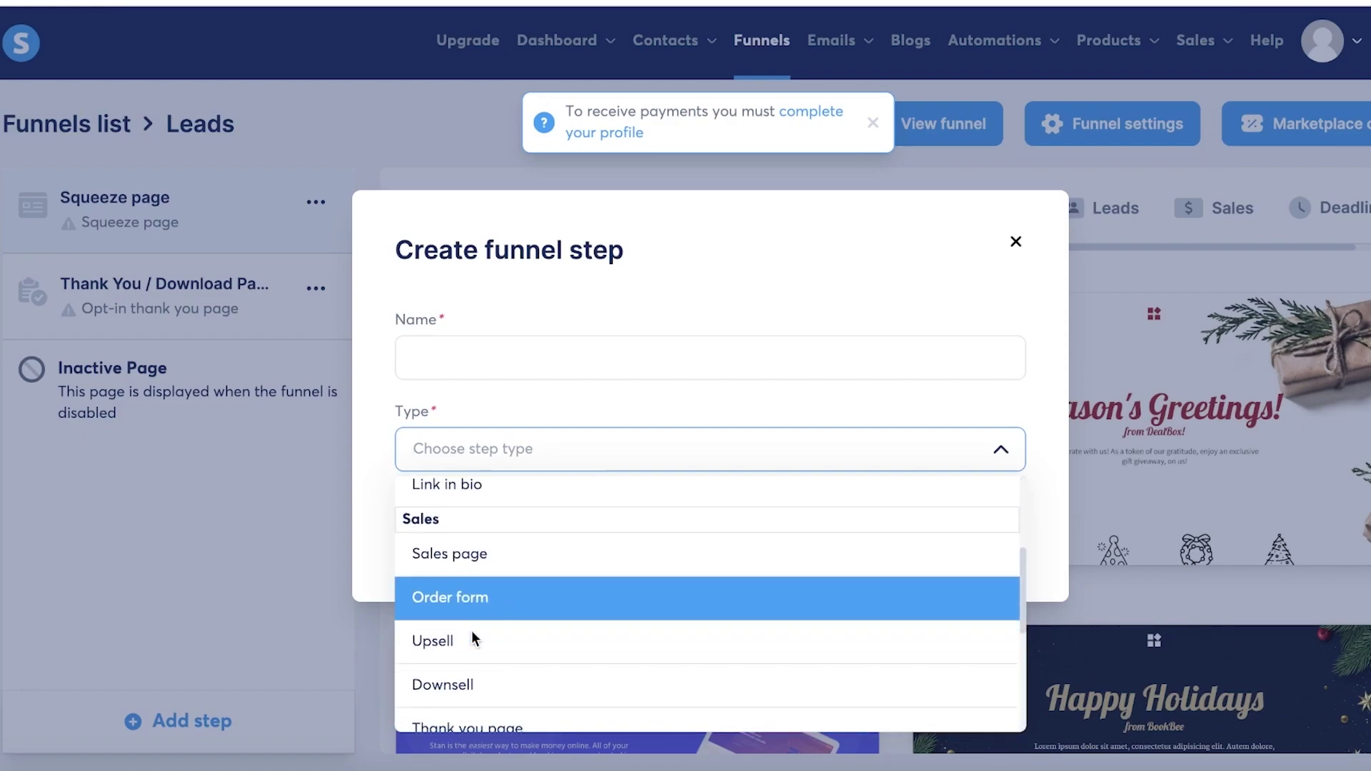
scroll(500, 593, "up", 5)
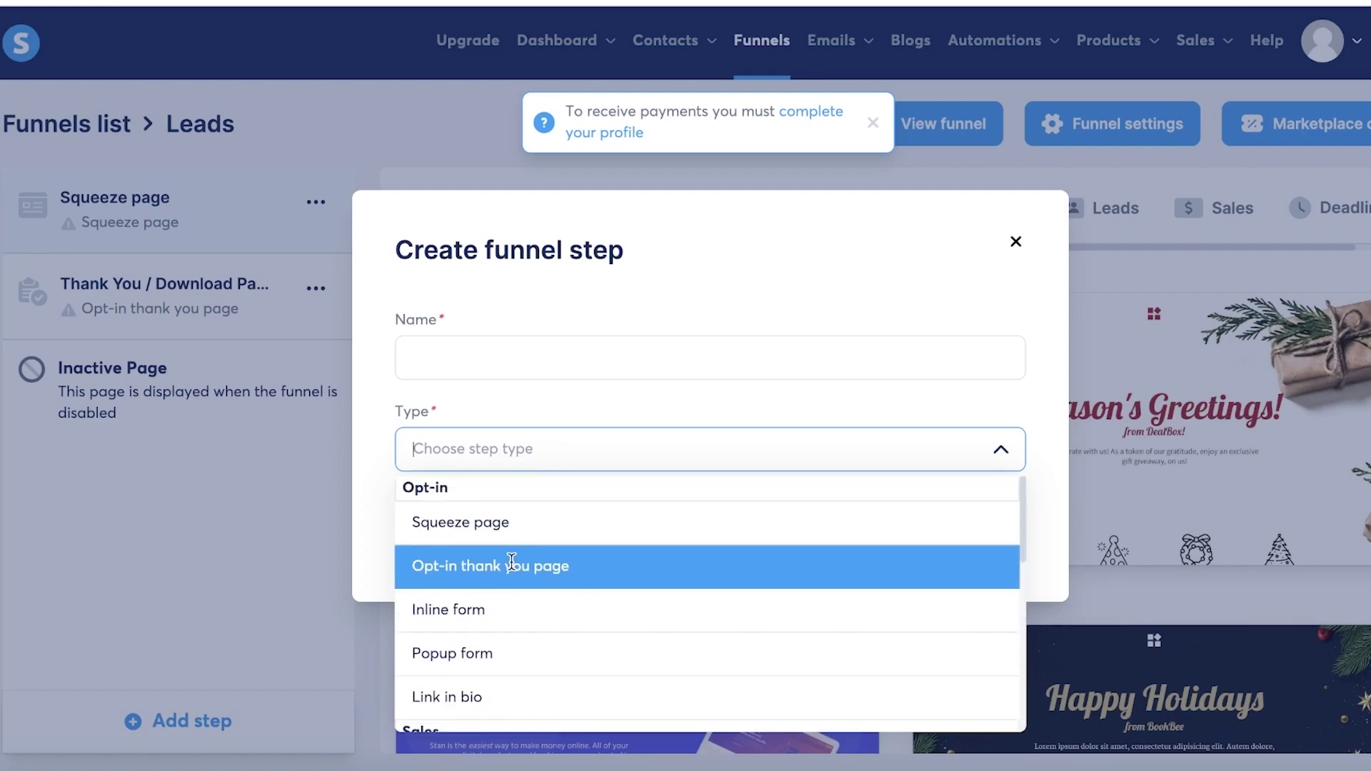
scroll(508, 561, "down", 5)
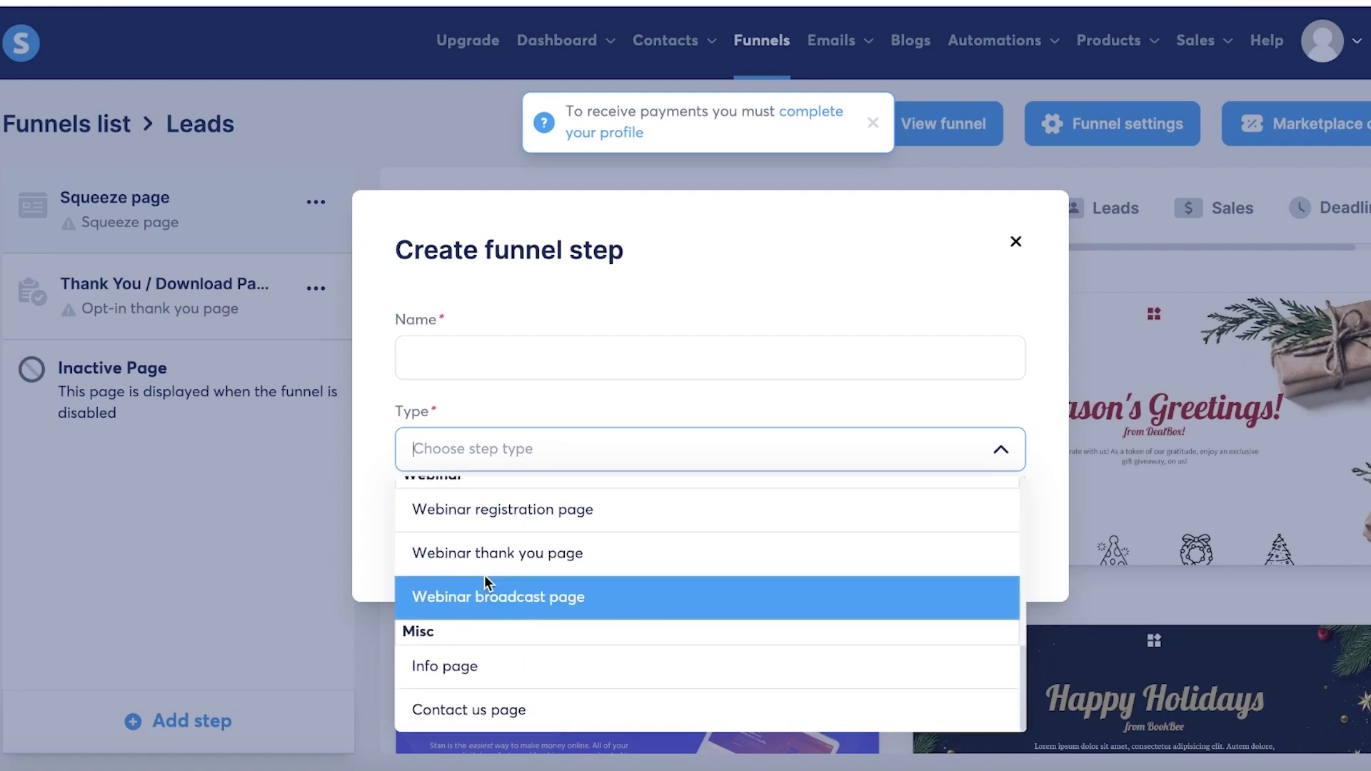
scroll(490, 582, "up", 5)
scroll(517, 626, "down", 3)
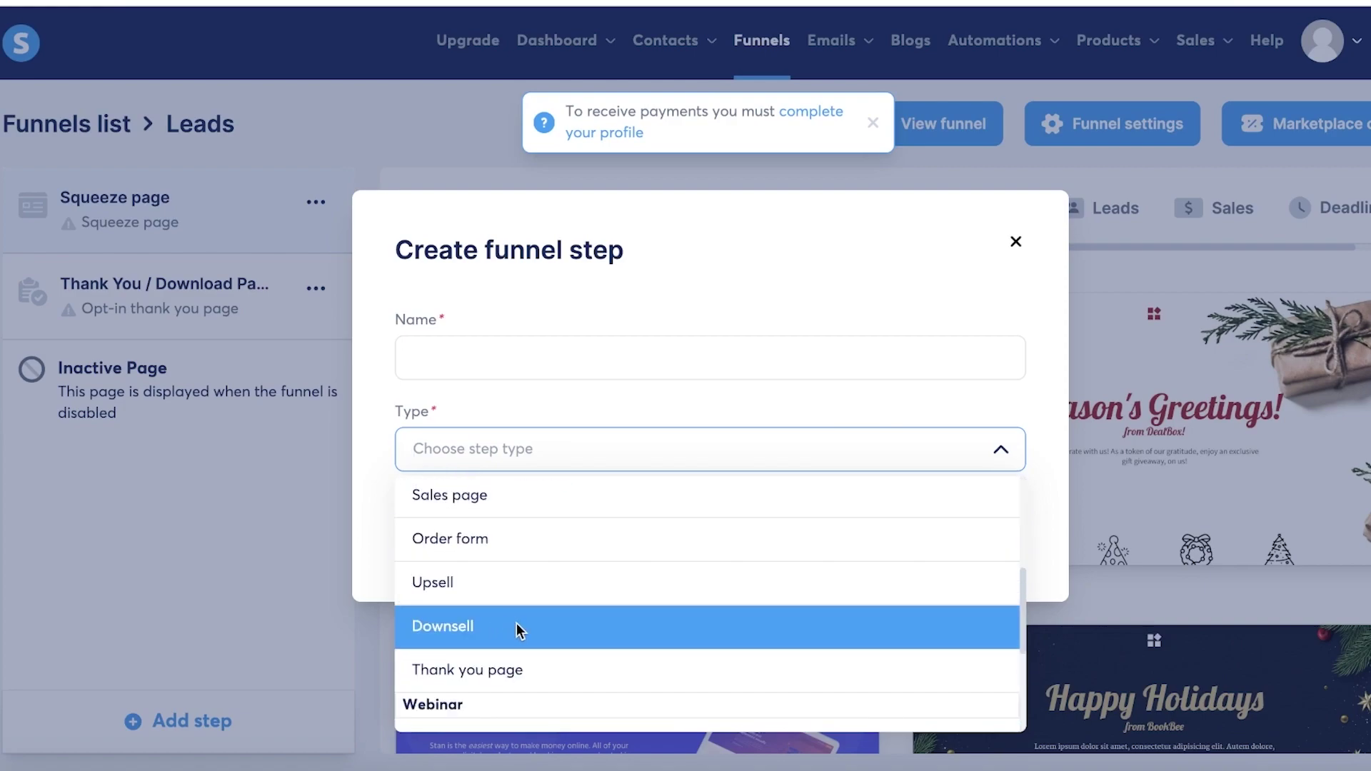
scroll(525, 615, "up", 2)
scroll(533, 560, "down", 4)
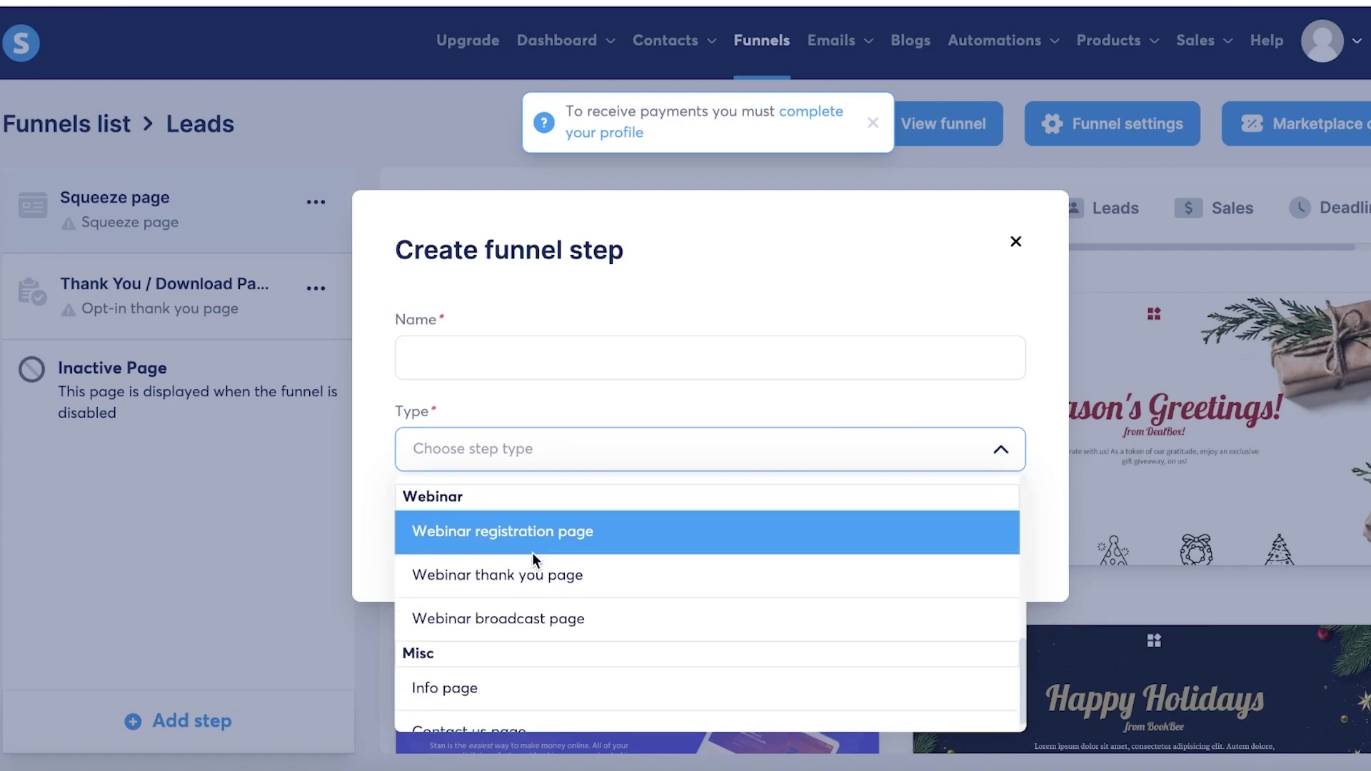
scroll(533, 554, "up", 6)
Step: Make it a Sales page named 'tshirt sales', save it, and drag it to the top
left_click(478, 668)
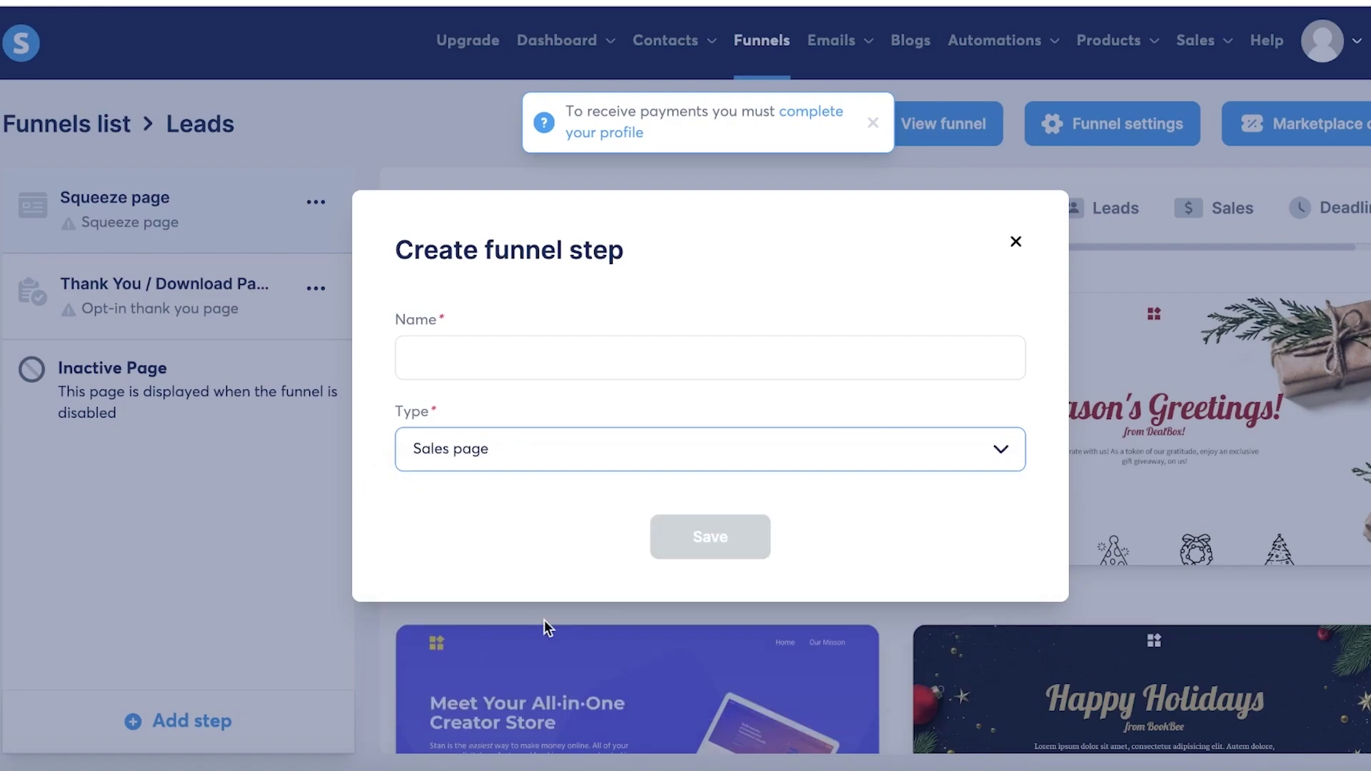
left_click(648, 365)
type("t")
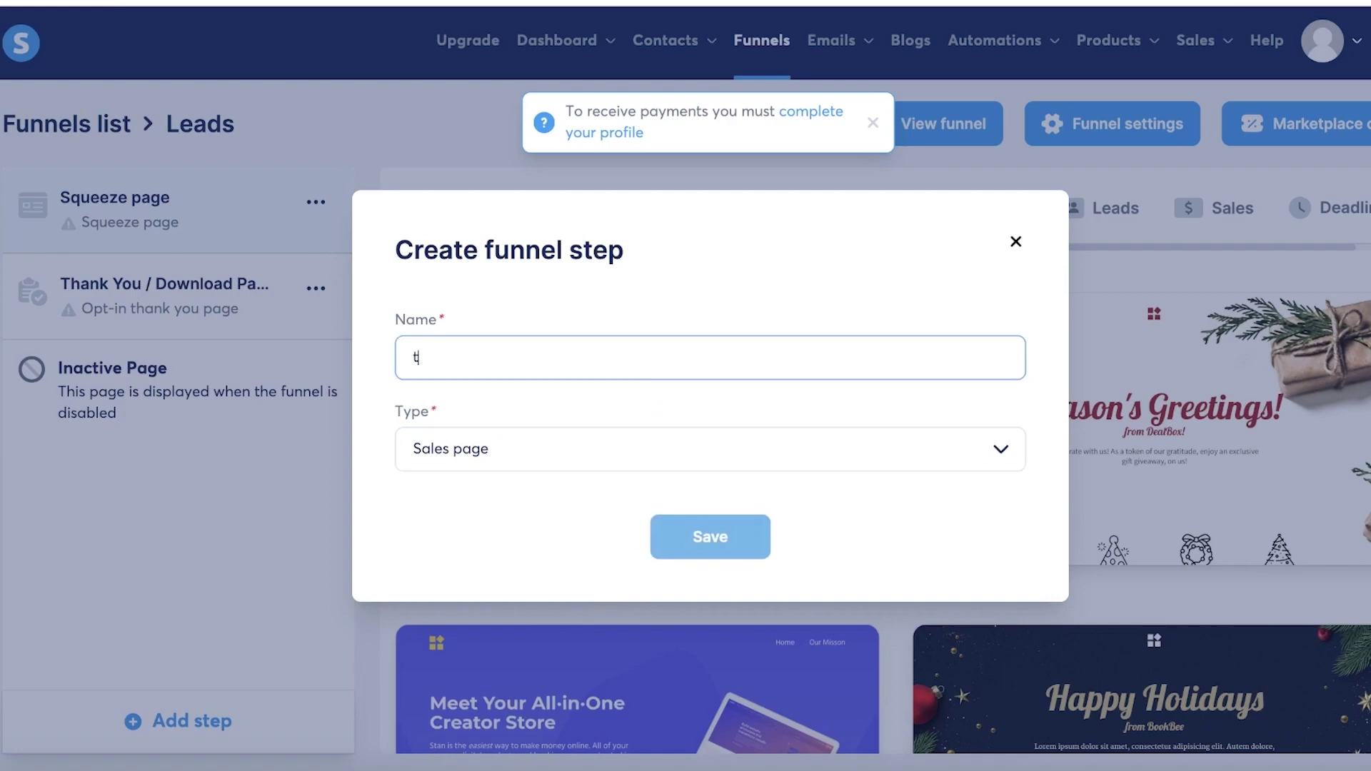
type("shirt sales")
key("Return")
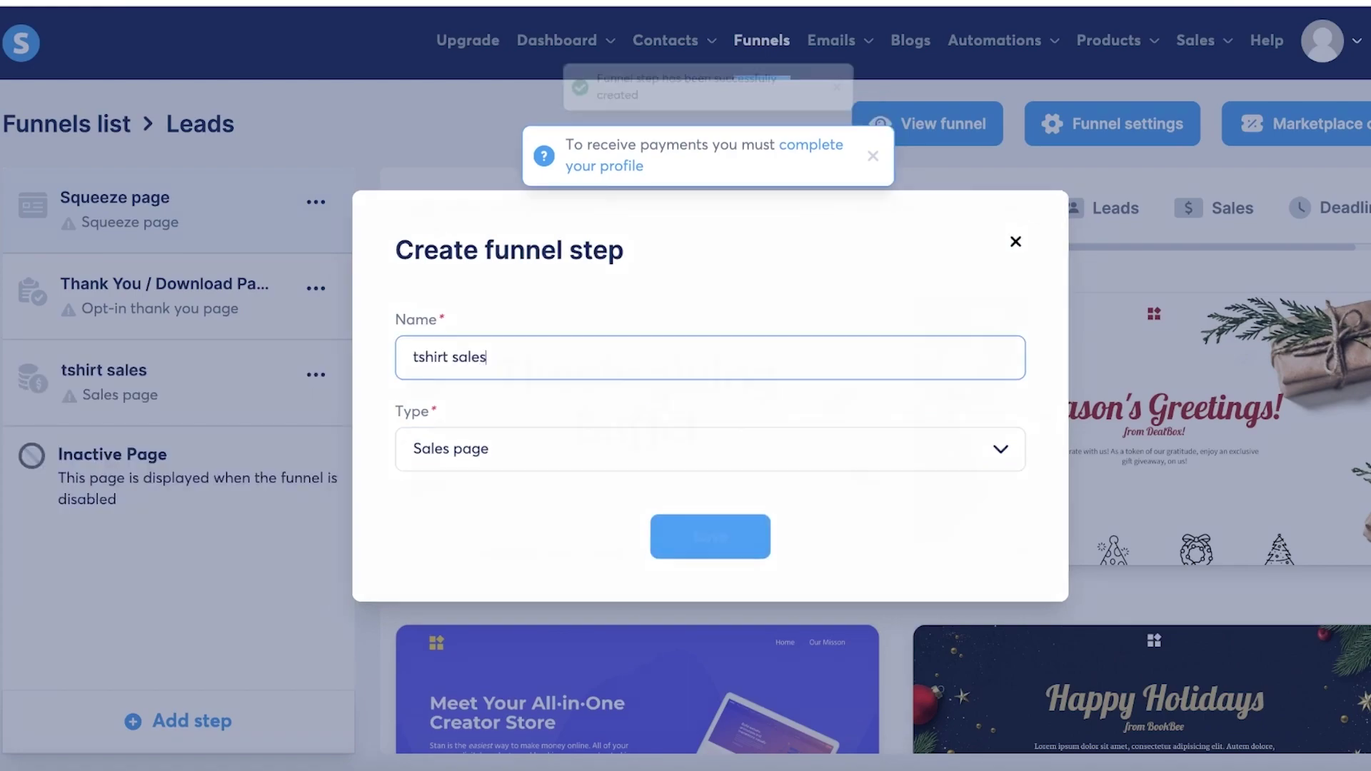
left_click_drag(45, 386, 62, 214)
Step: Remove the Squeeze page step from the Leads funnel and confirm the deletion
left_click(315, 288)
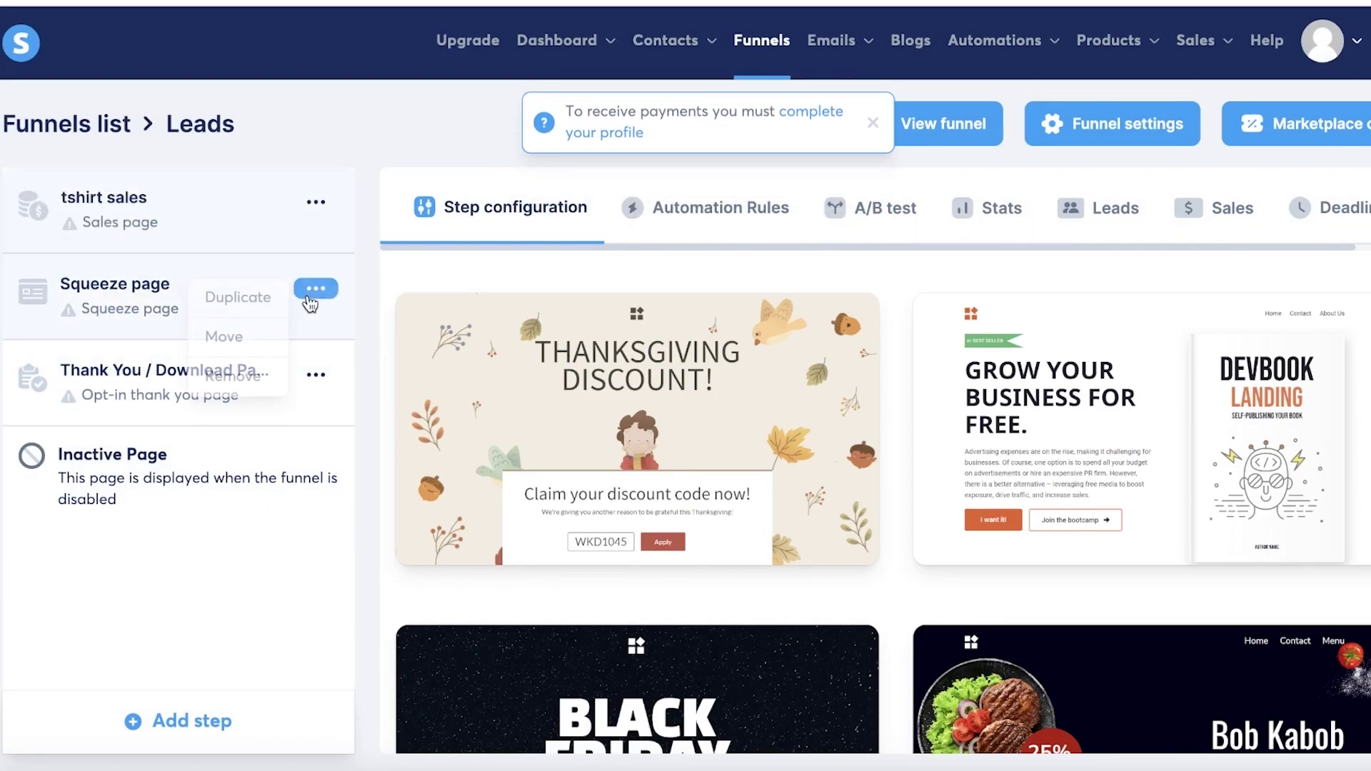
left_click(236, 376)
left_click(654, 458)
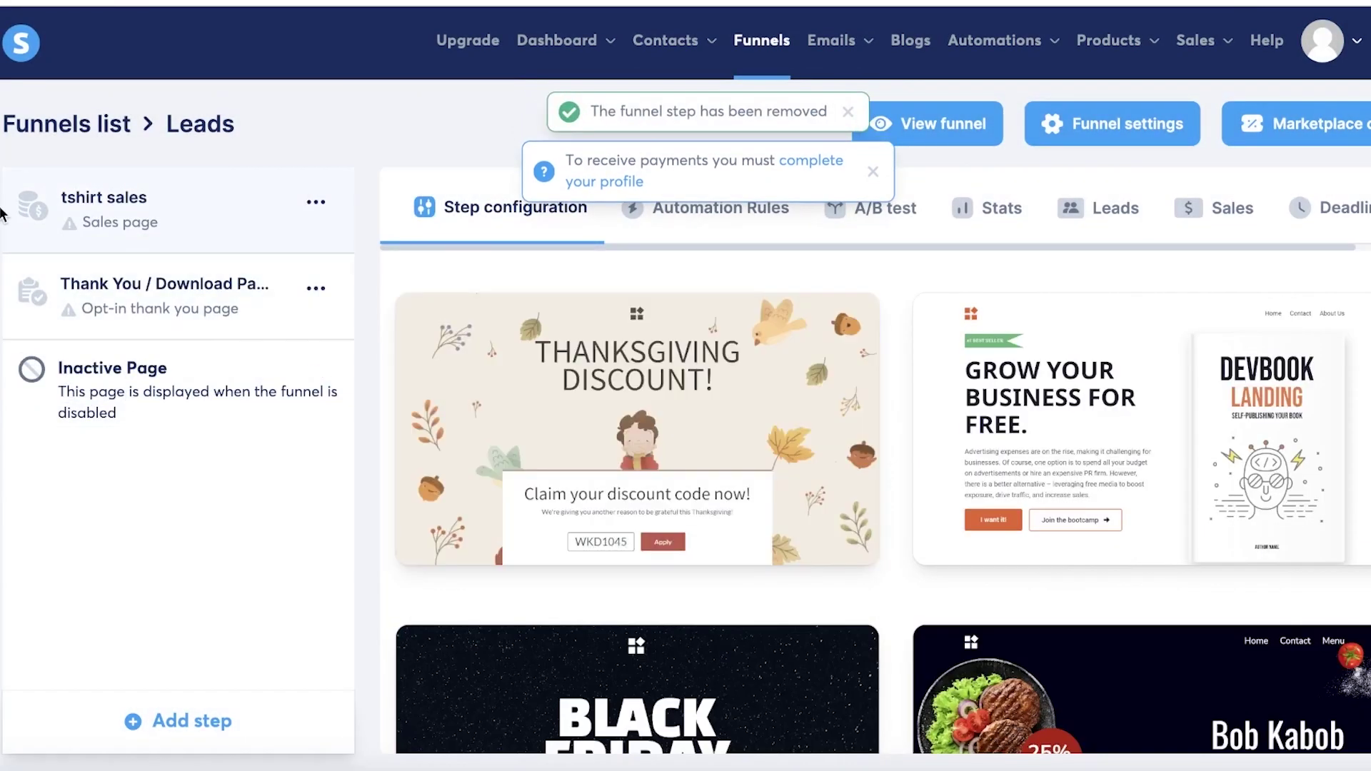
left_click(873, 171)
Step: Check the options of the tshirt sales step, now the funnel's first step
scroll(802, 514, "down", 5)
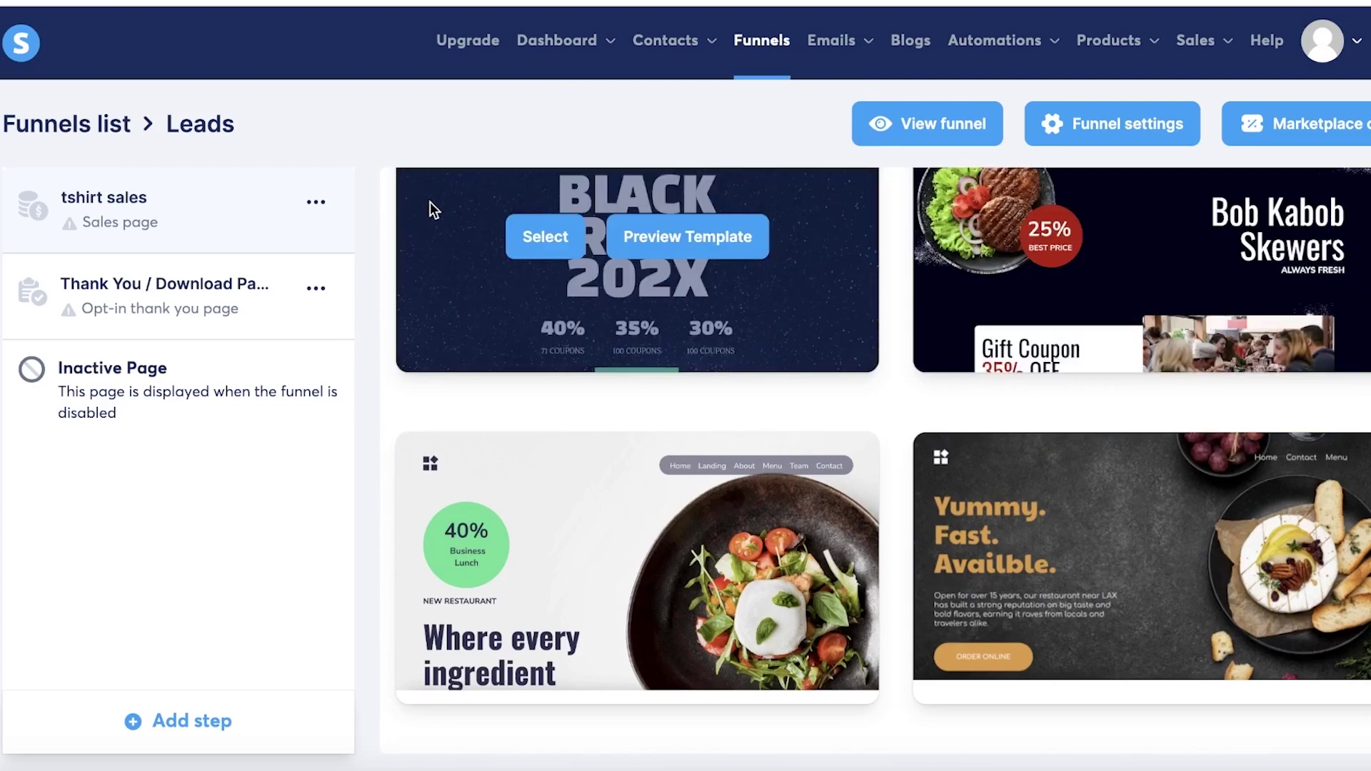
left_click(316, 202)
left_click(660, 400)
scroll(627, 327, "up", 6)
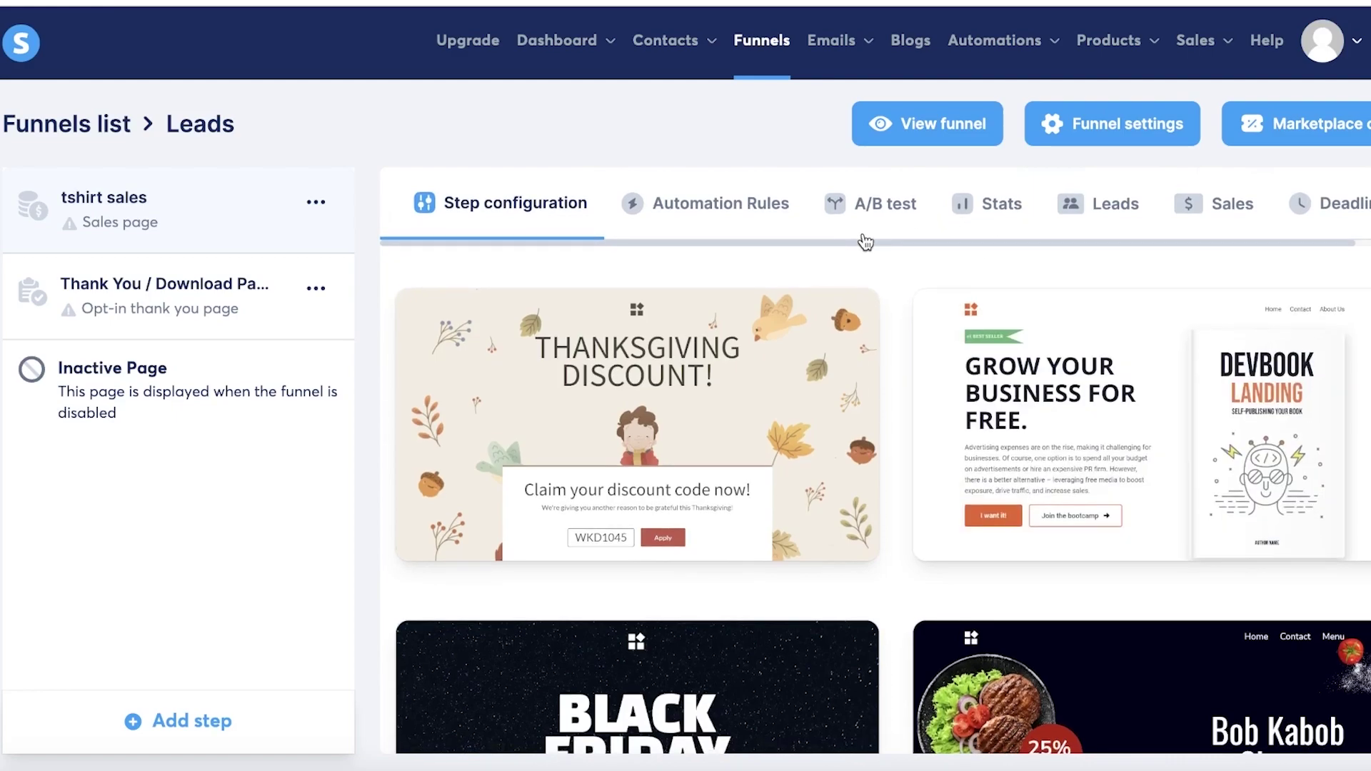
scroll(762, 319, "down", 10)
scroll(748, 323, "down", 5)
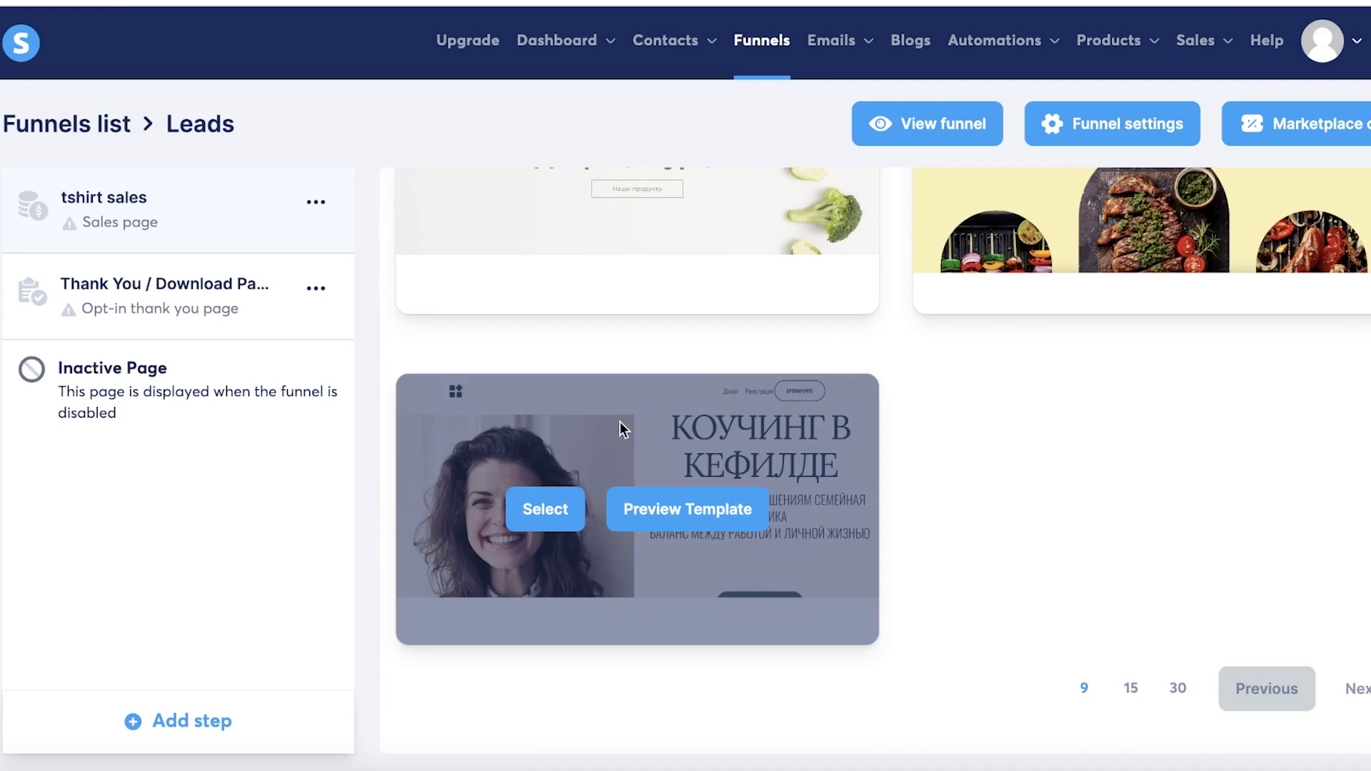
scroll(622, 449, "up", 12)
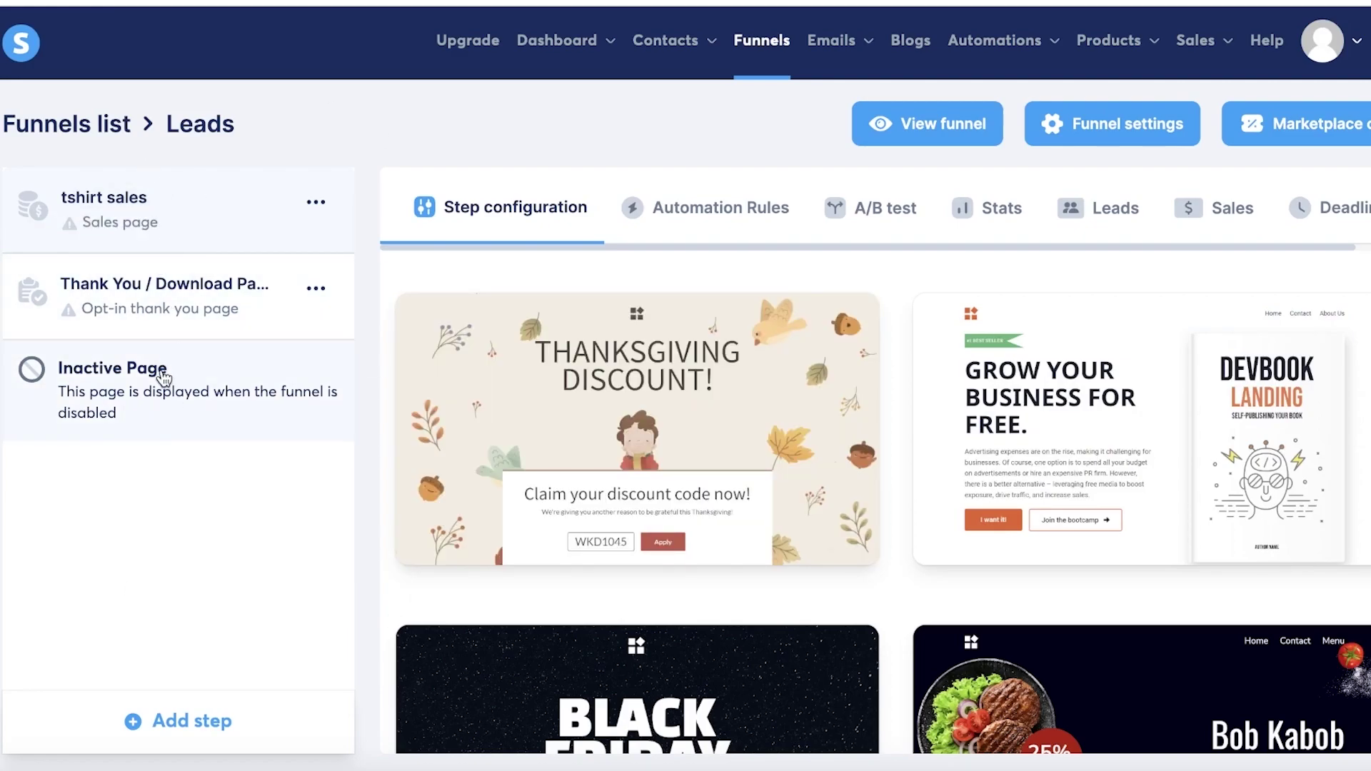
Step: Review the funnel settings, with U.S. Dollar currency and Cash on delivery
left_click(1100, 126)
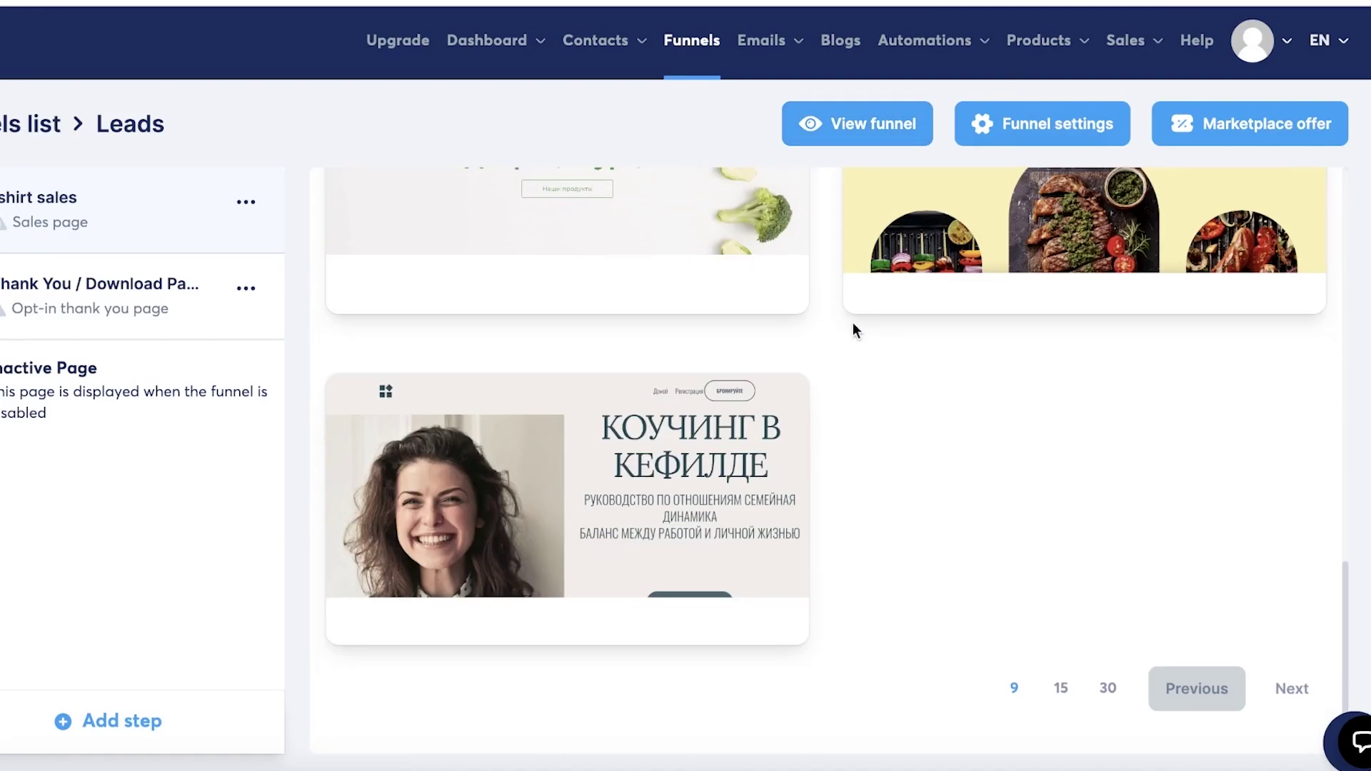
scroll(627, 365, "up", 10)
scroll(627, 367, "up", 3)
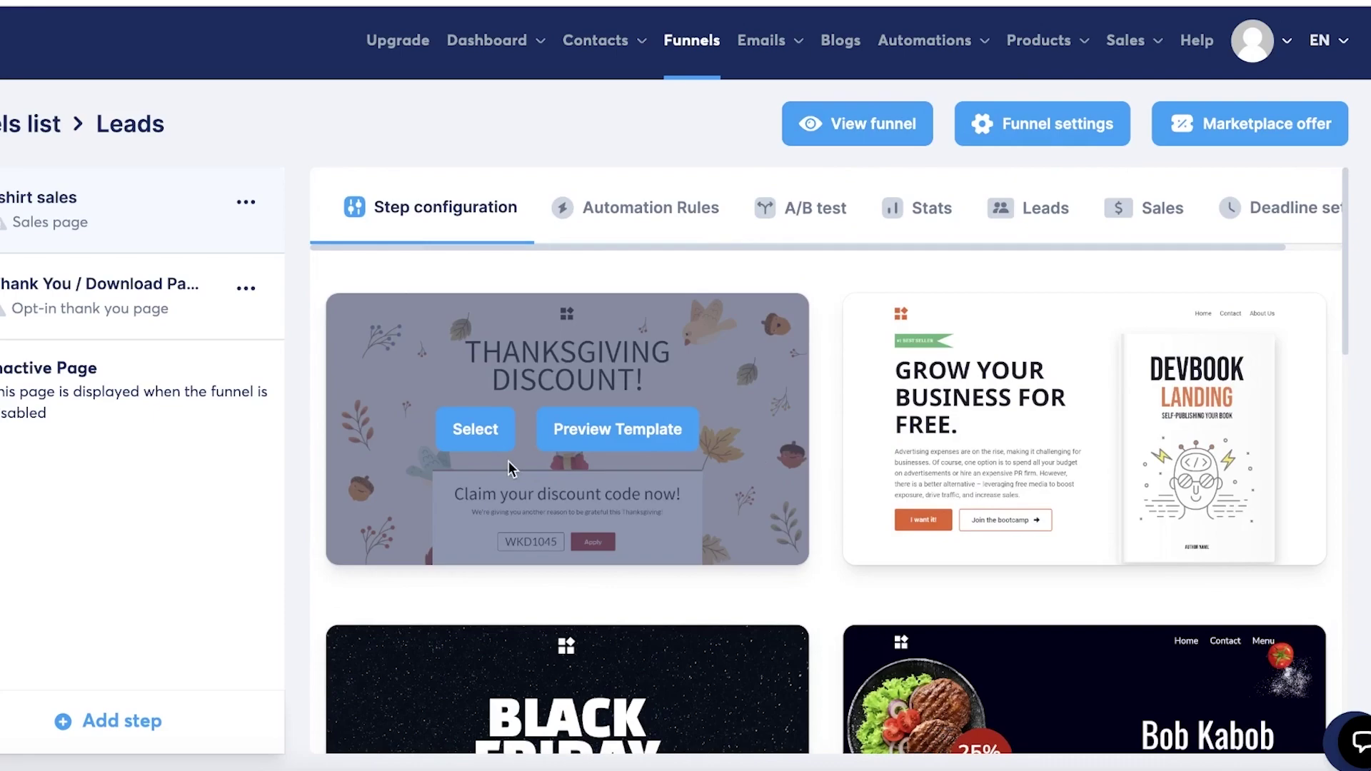
scroll(485, 444, "down", 4)
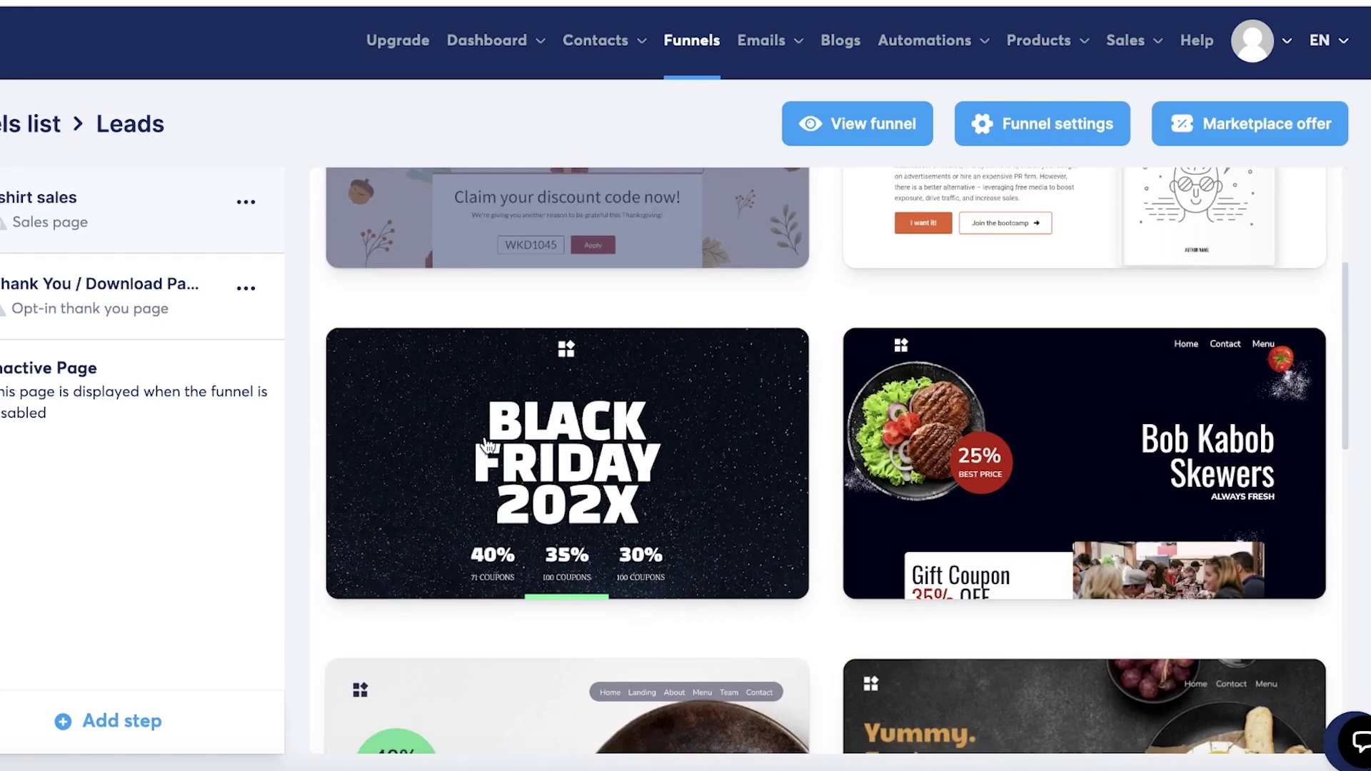
Step: Apply the Black Friday template to tshirt sales and check its URL path and name fields
left_click(500, 464)
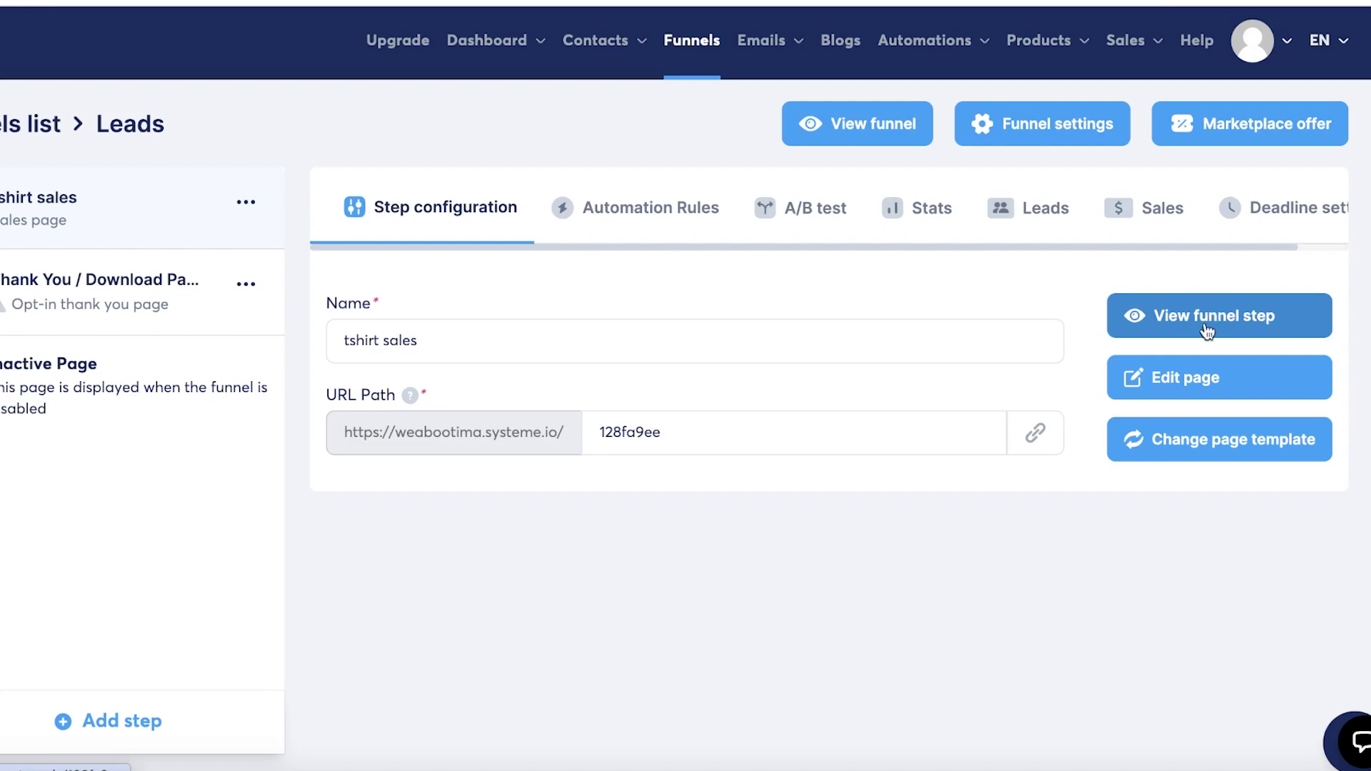
left_click(881, 433)
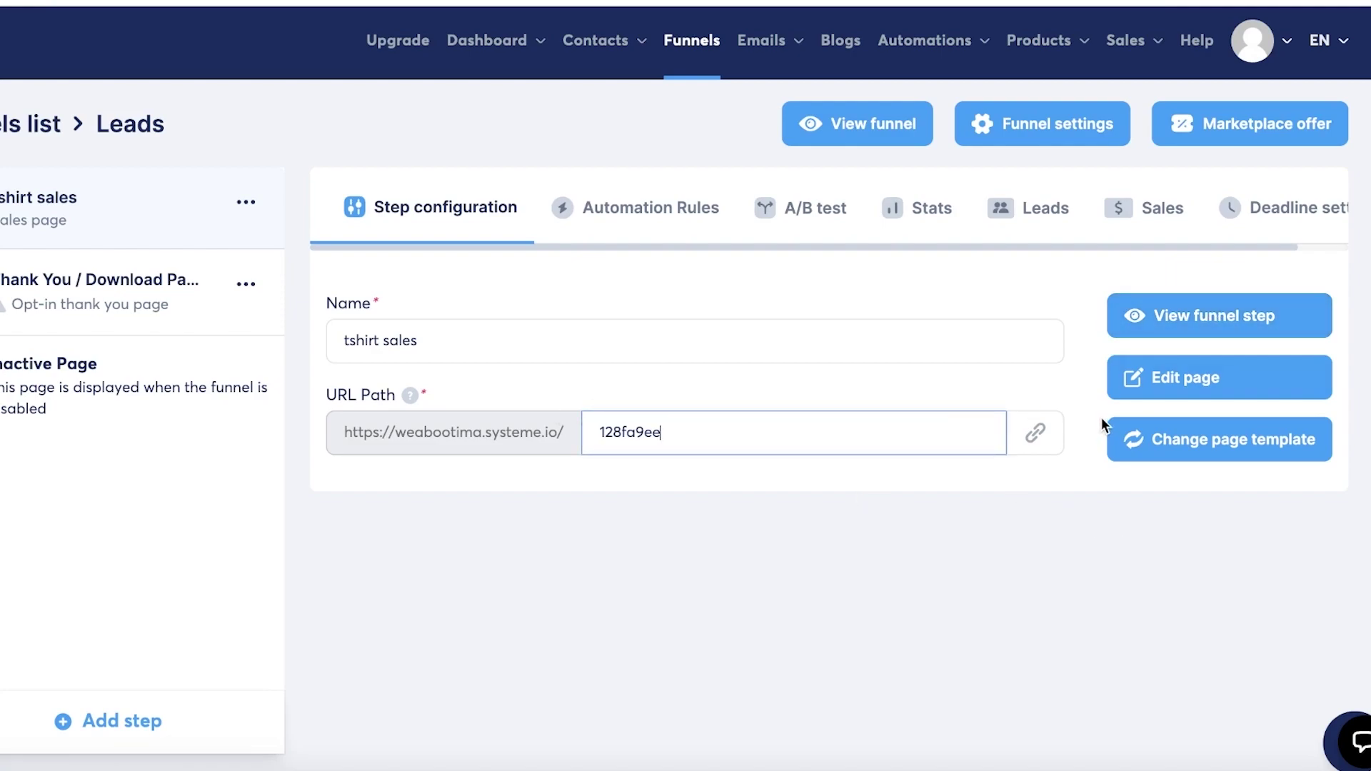
left_click(786, 353)
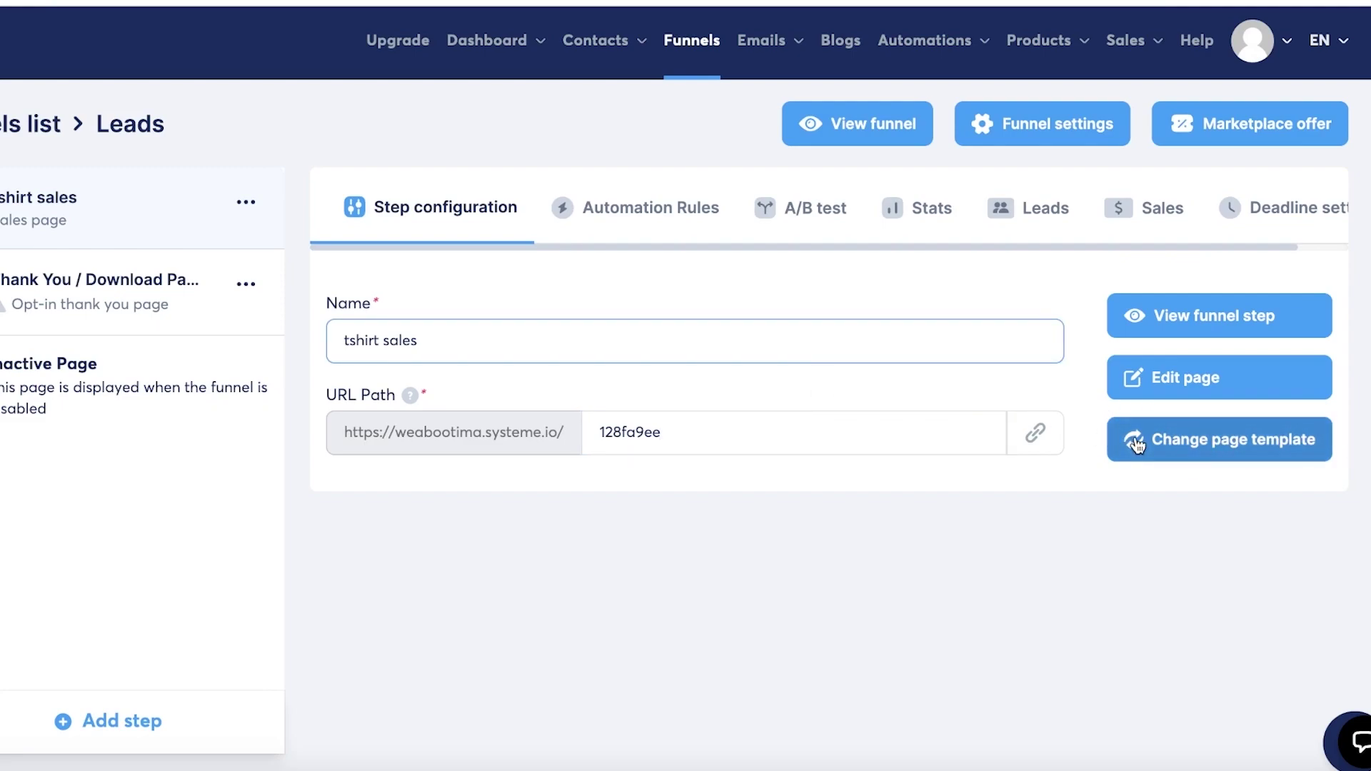
Step: Edit the tshirt sales headline to read 'Meraki MONDAY 2024' and review the page settings
left_click(1132, 377)
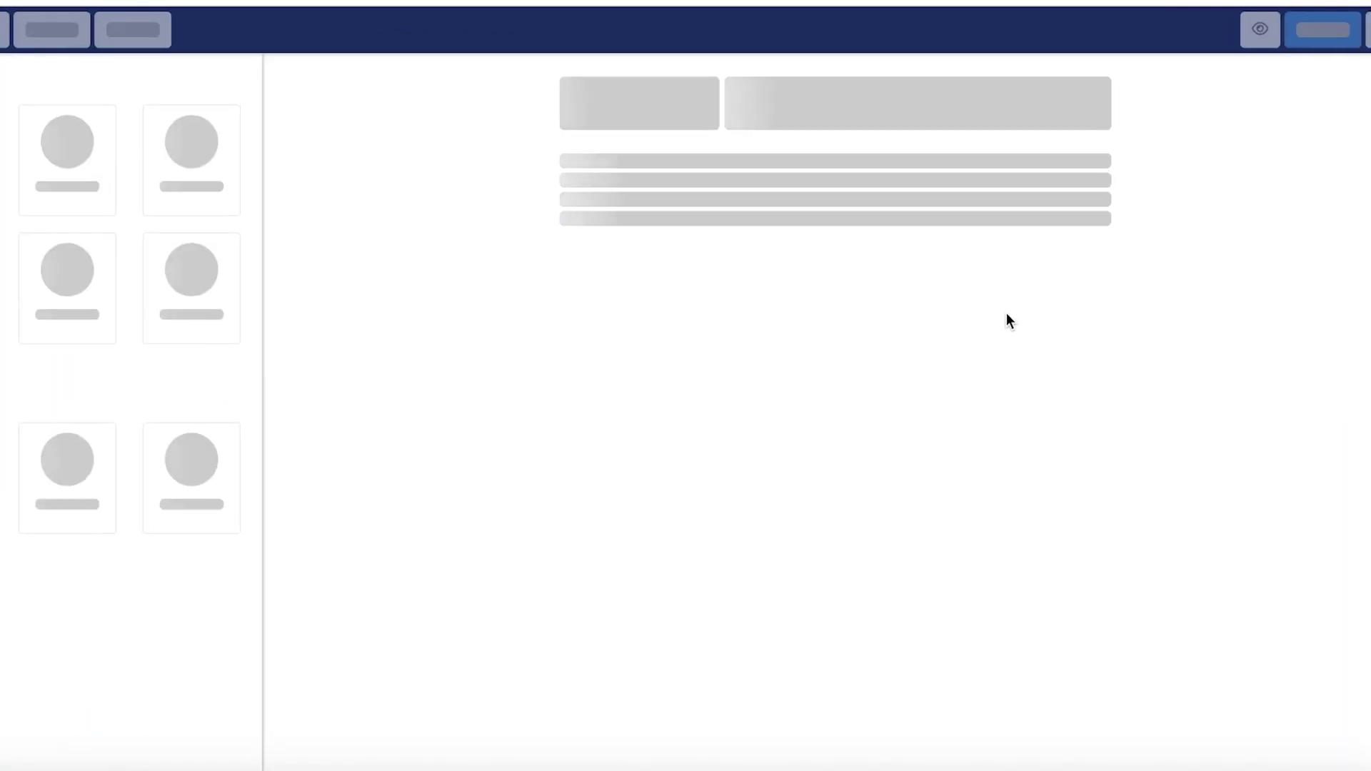
double_click(916, 280)
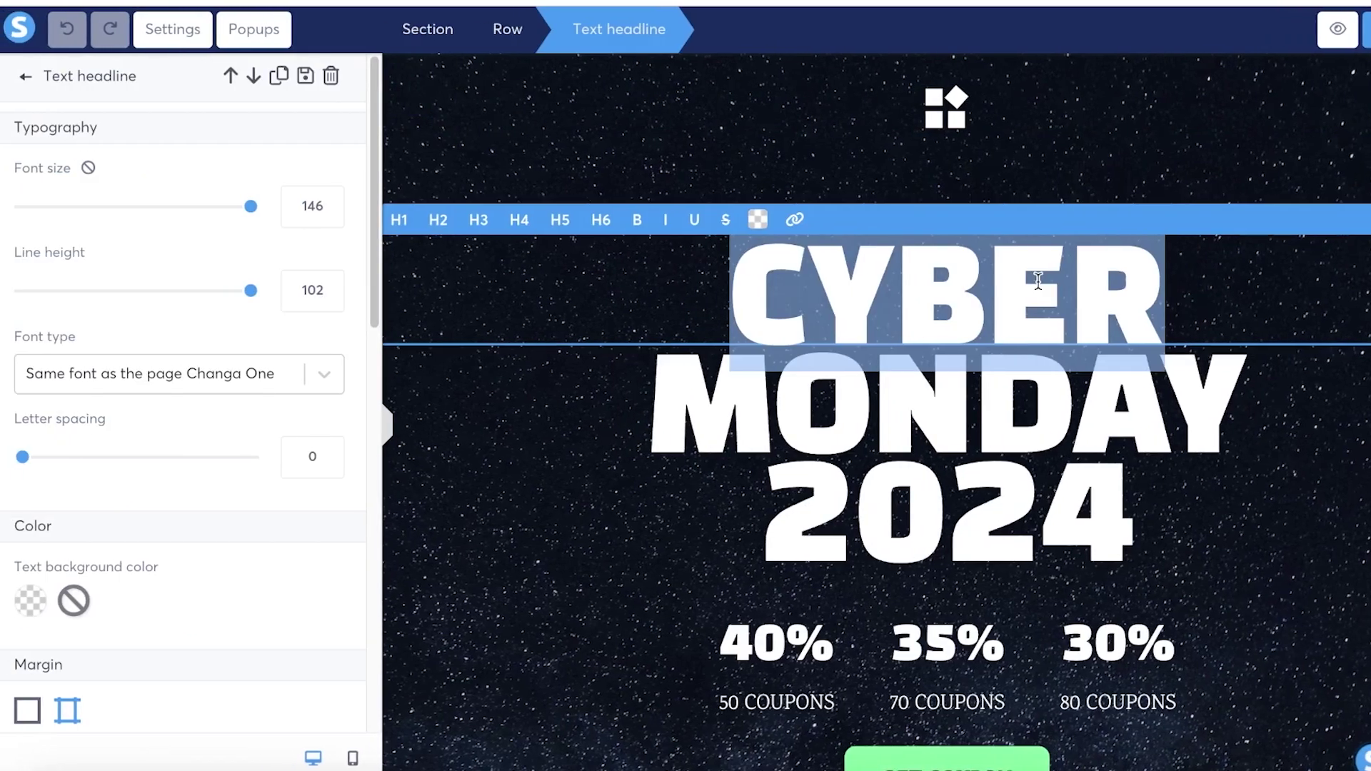
type("Meraki")
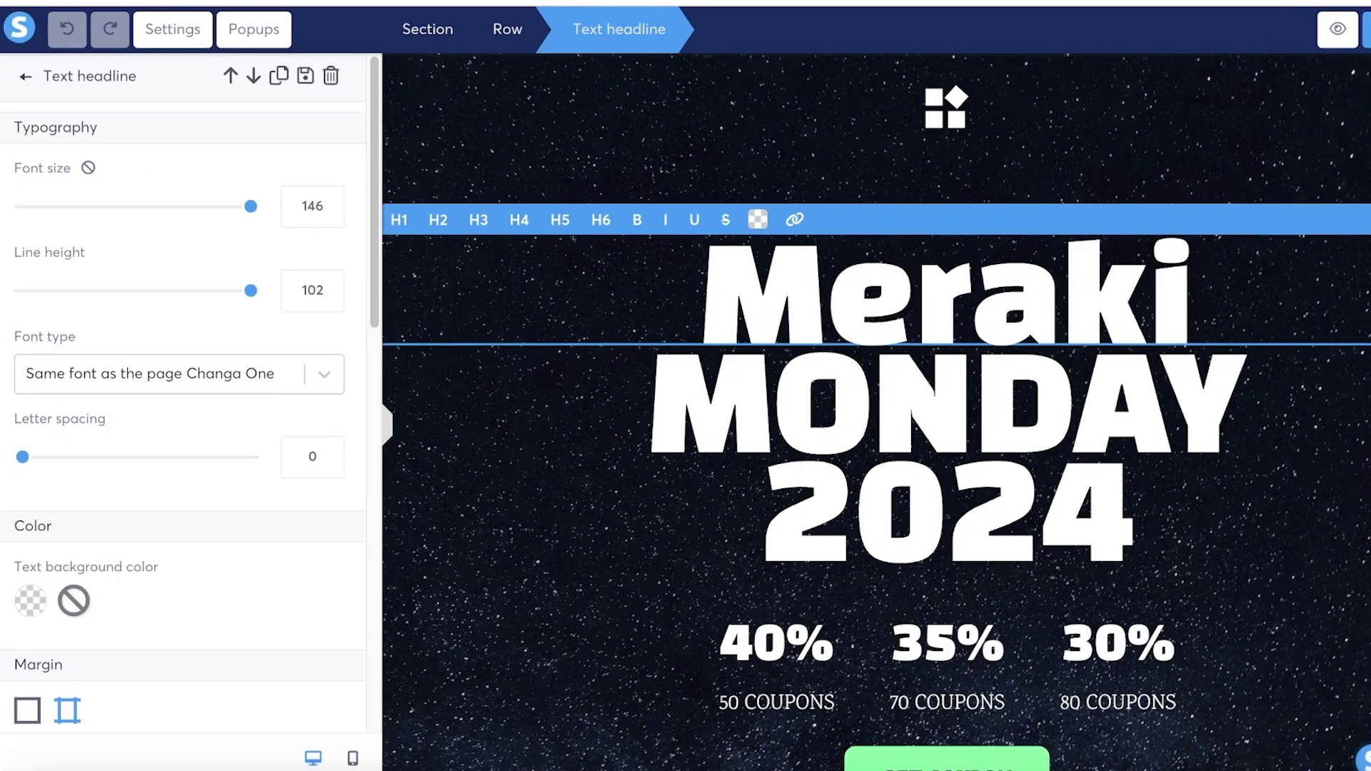
left_click(973, 315)
left_click(182, 44)
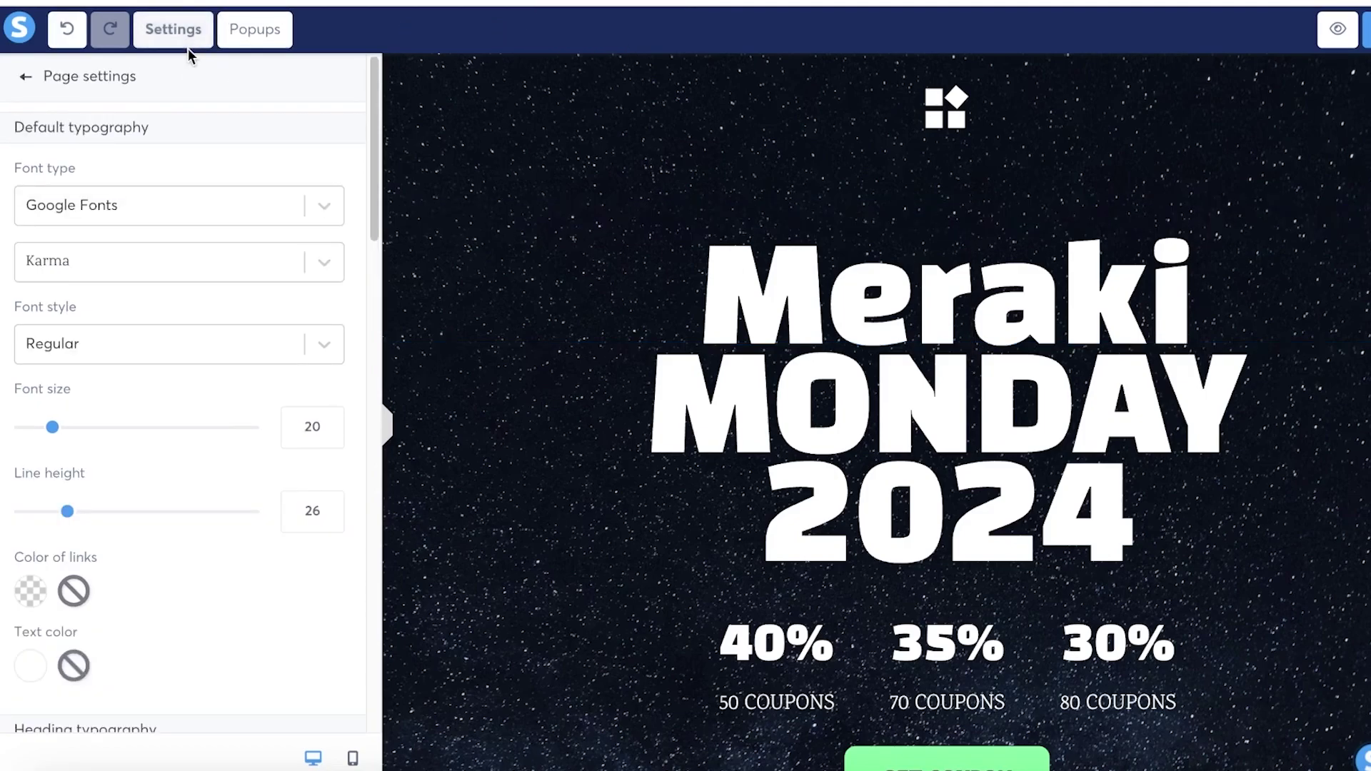
scroll(224, 334, "down", 15)
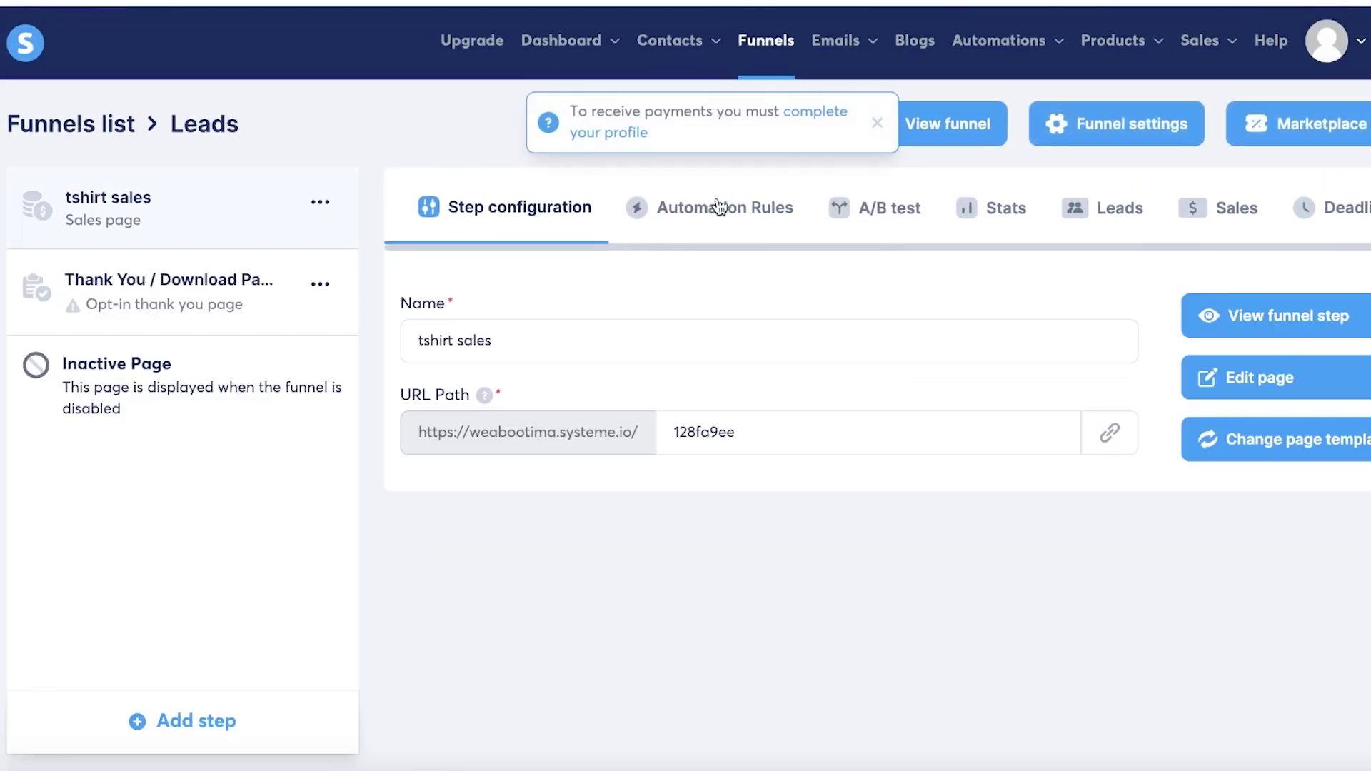
Step: Add a 'Funnel step form subscribed' automation rule to tshirt sales, then view its A/B test panel
left_click(718, 207)
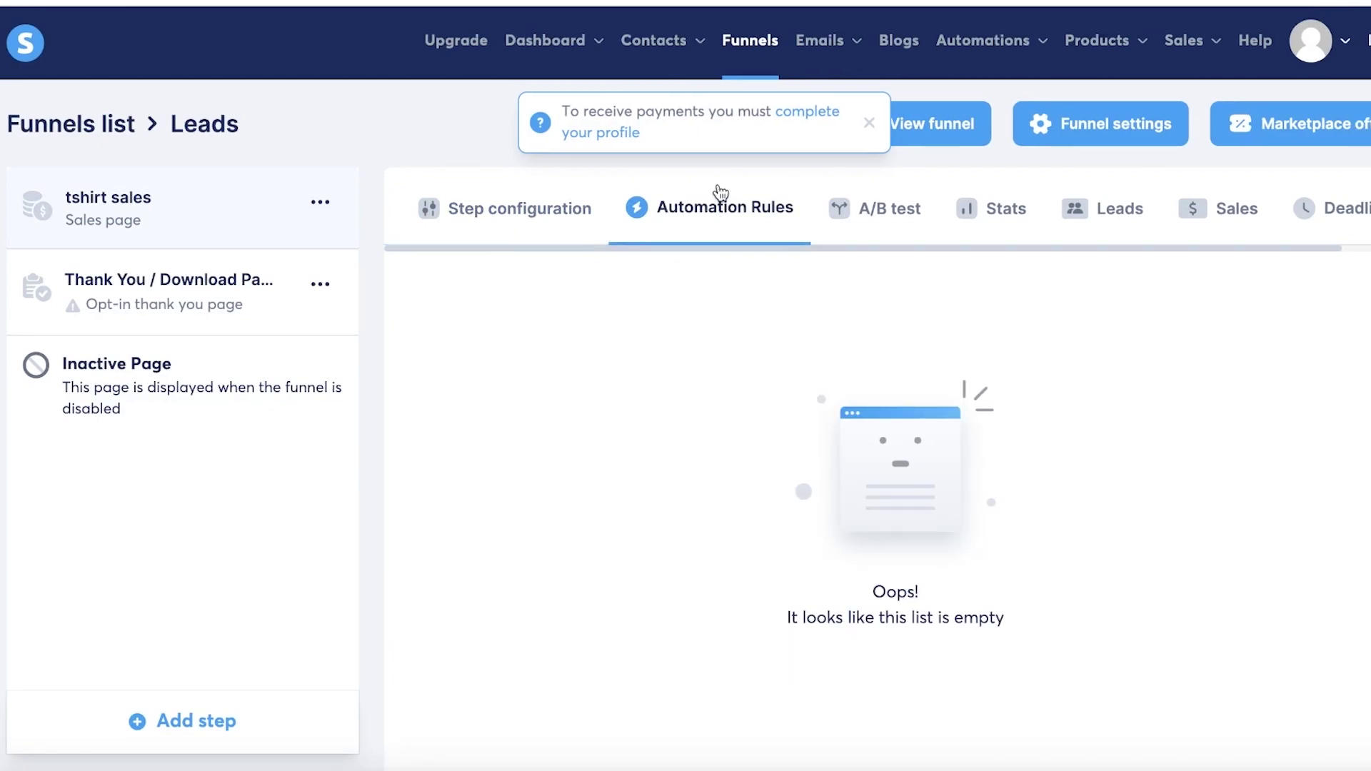
scroll(917, 379, "down", 1)
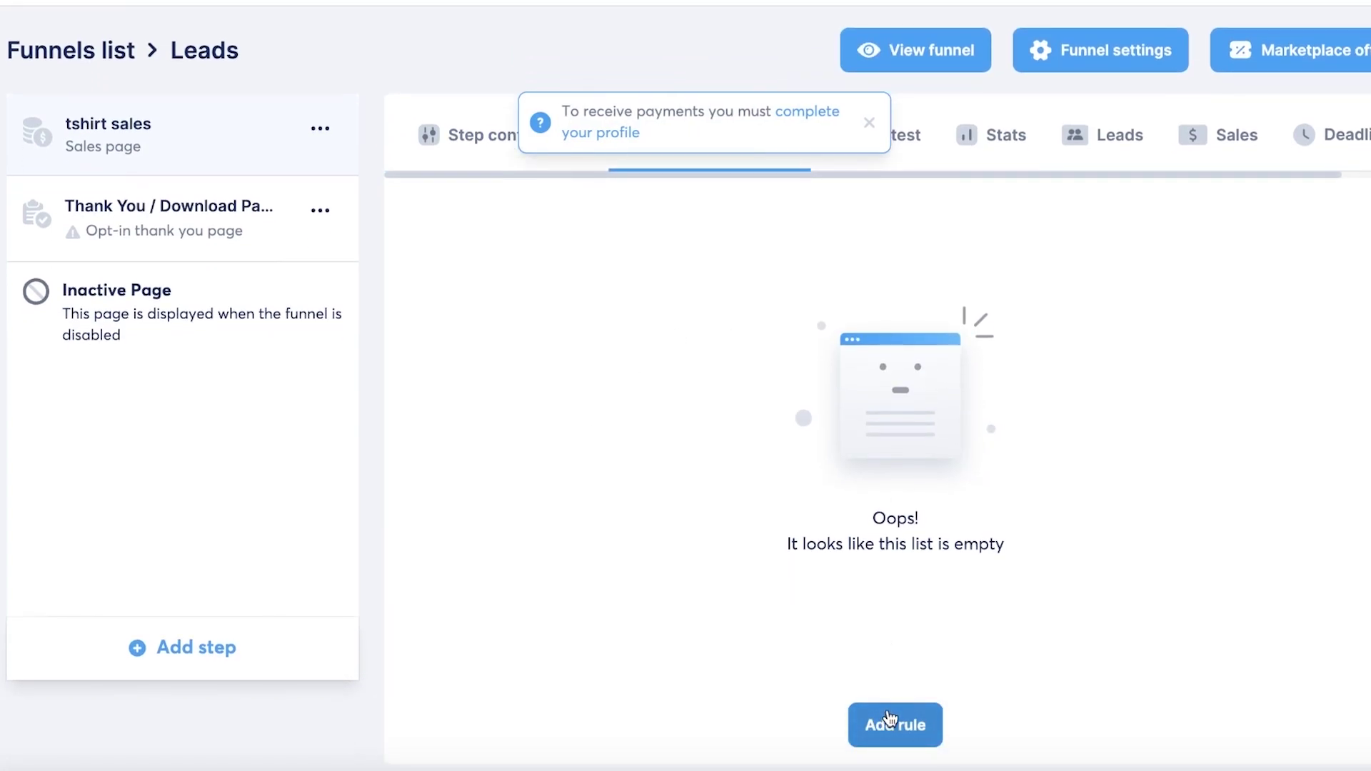
left_click(886, 714)
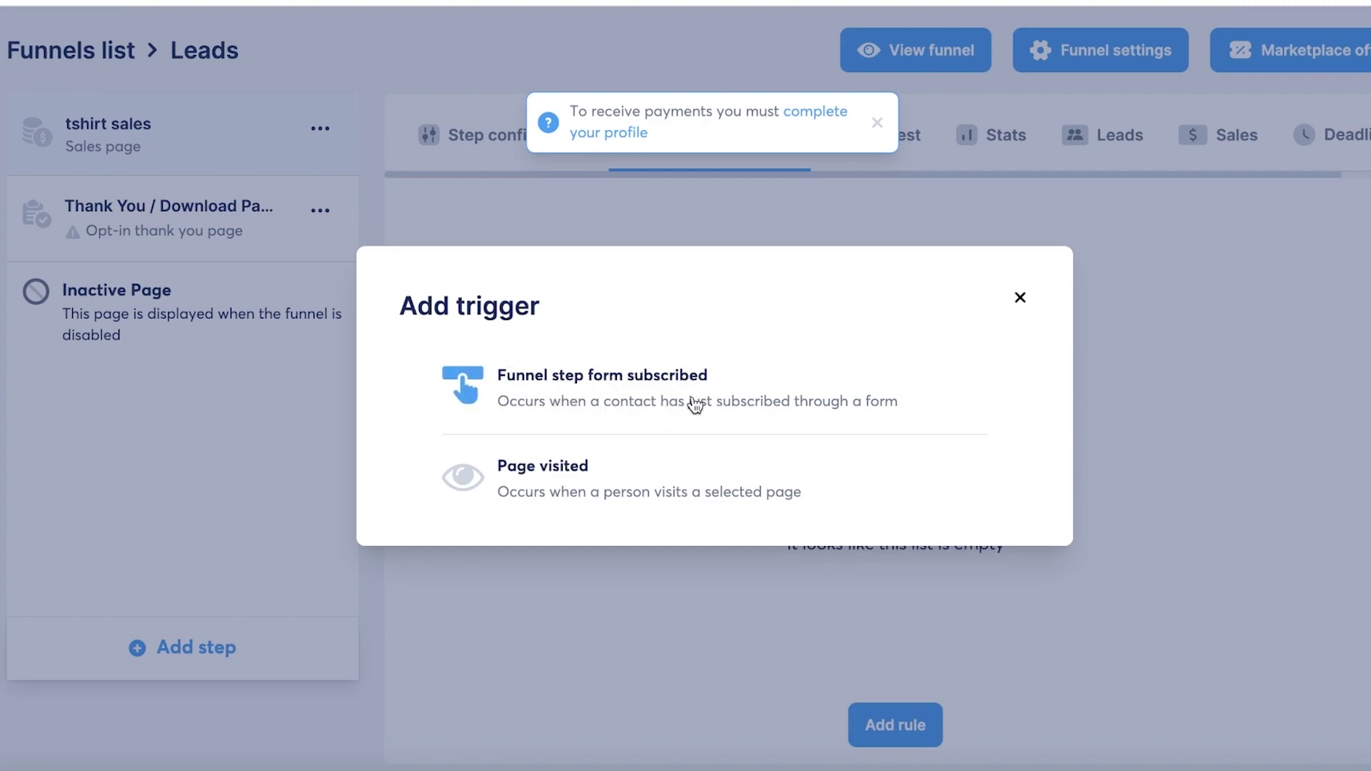
left_click(581, 371)
left_click(814, 303)
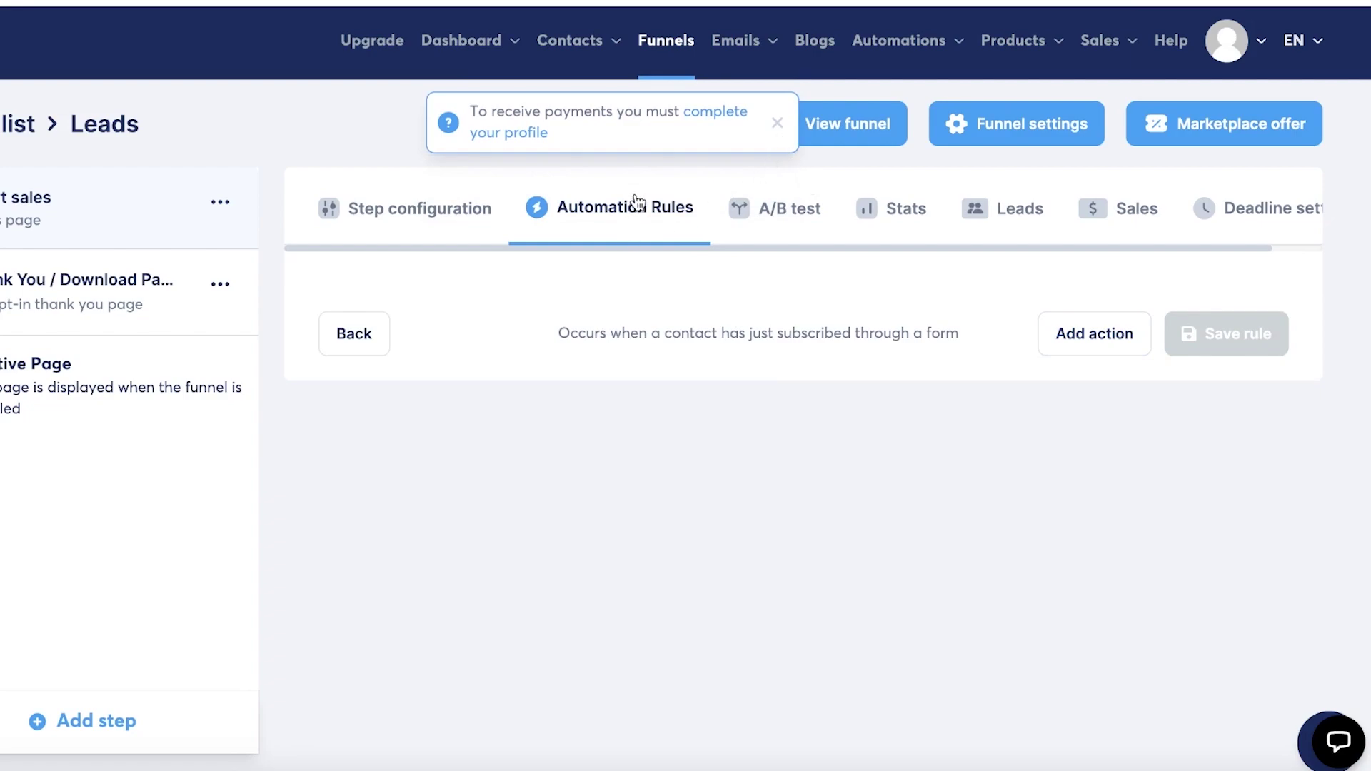
left_click(772, 222)
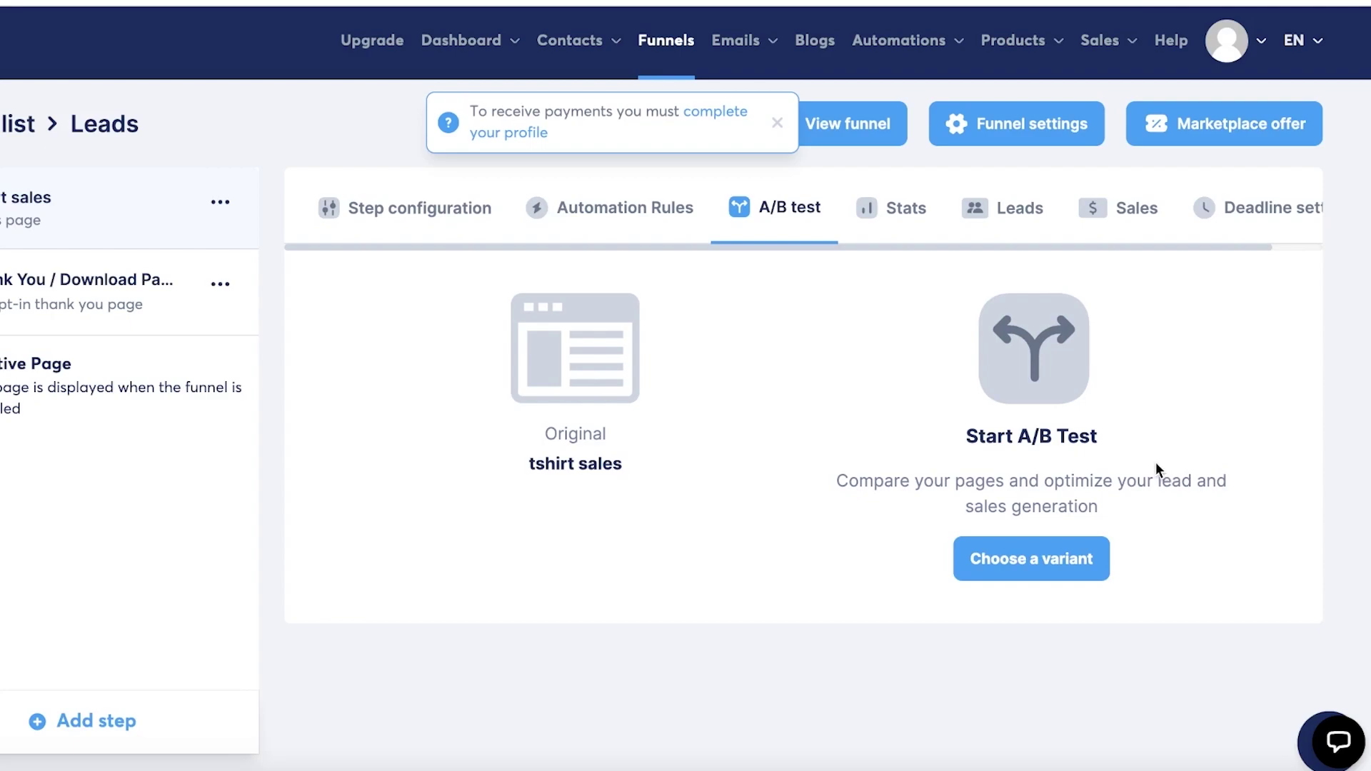
Step: Look through the tshirt sales step's Stats, Leads, Sales and Deadline settings tabs
left_click(880, 208)
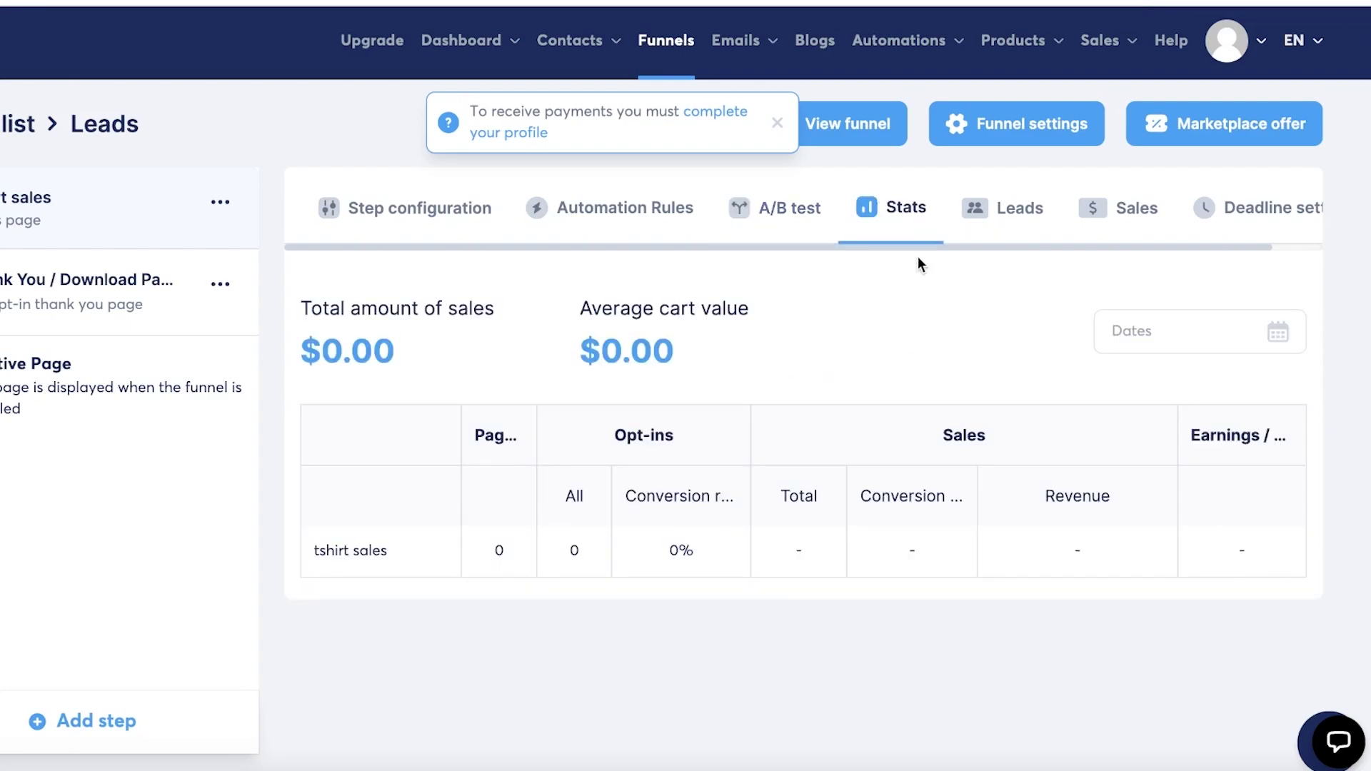
left_click(989, 221)
left_click(1120, 208)
left_click(1224, 228)
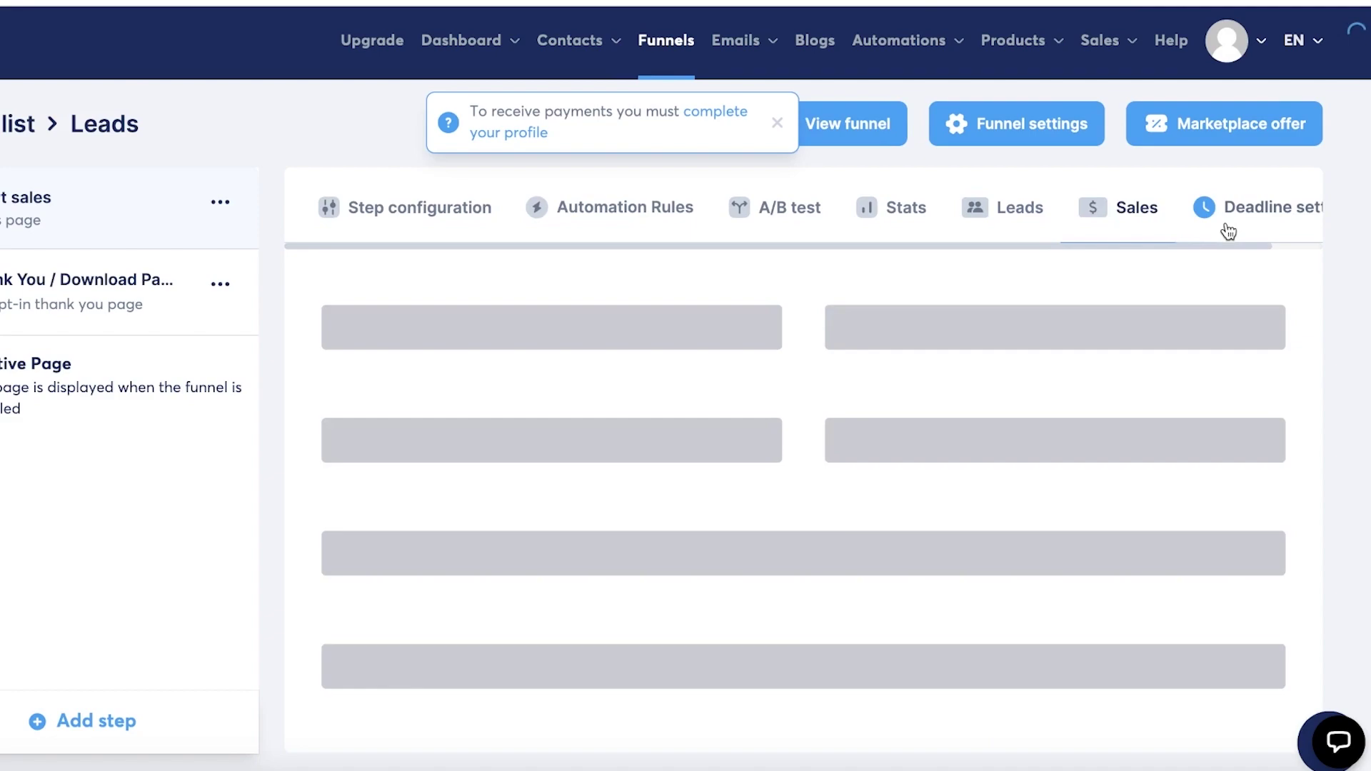
left_click_drag(1277, 245, 1041, 263)
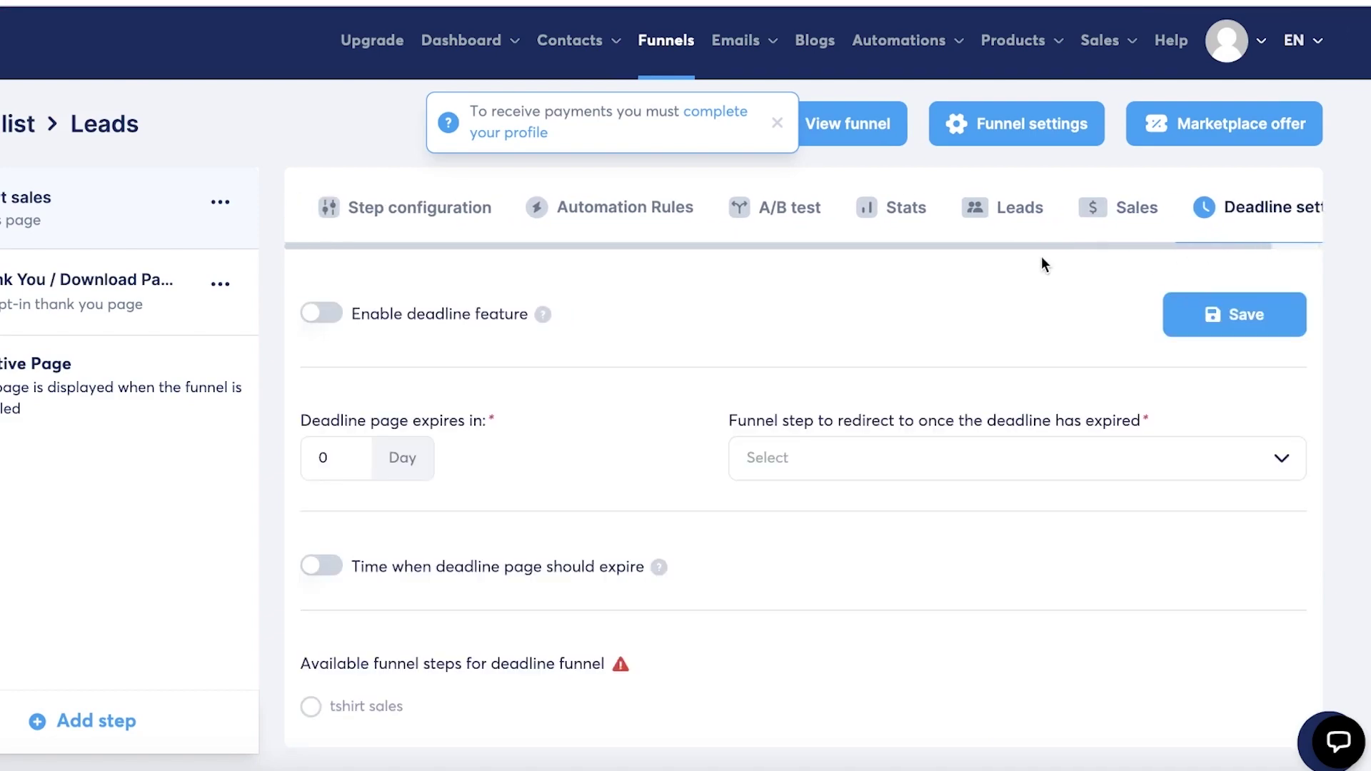
Step: Delete the single newsletter from the Newsletters list and confirm the removal
mouse_move(768, 36)
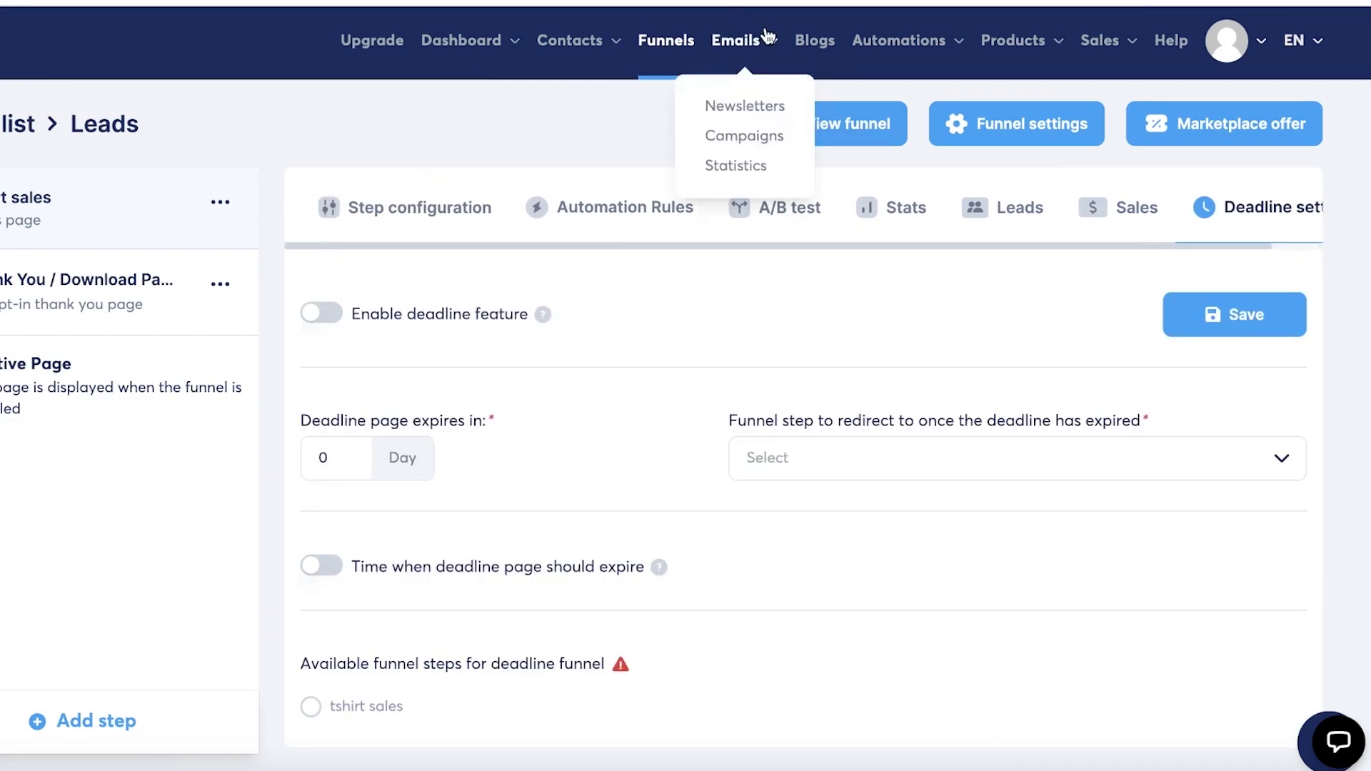
left_click(755, 103)
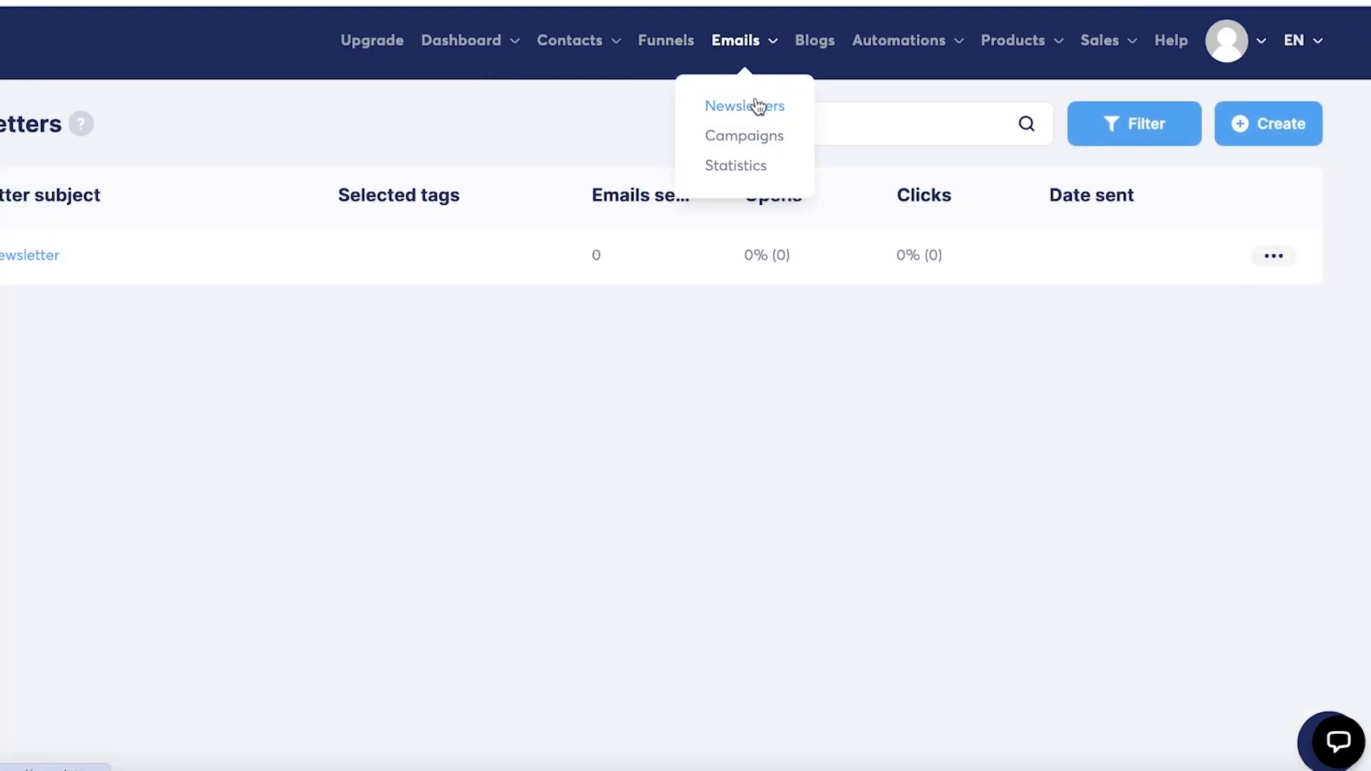
mouse_move(747, 52)
left_click(1274, 256)
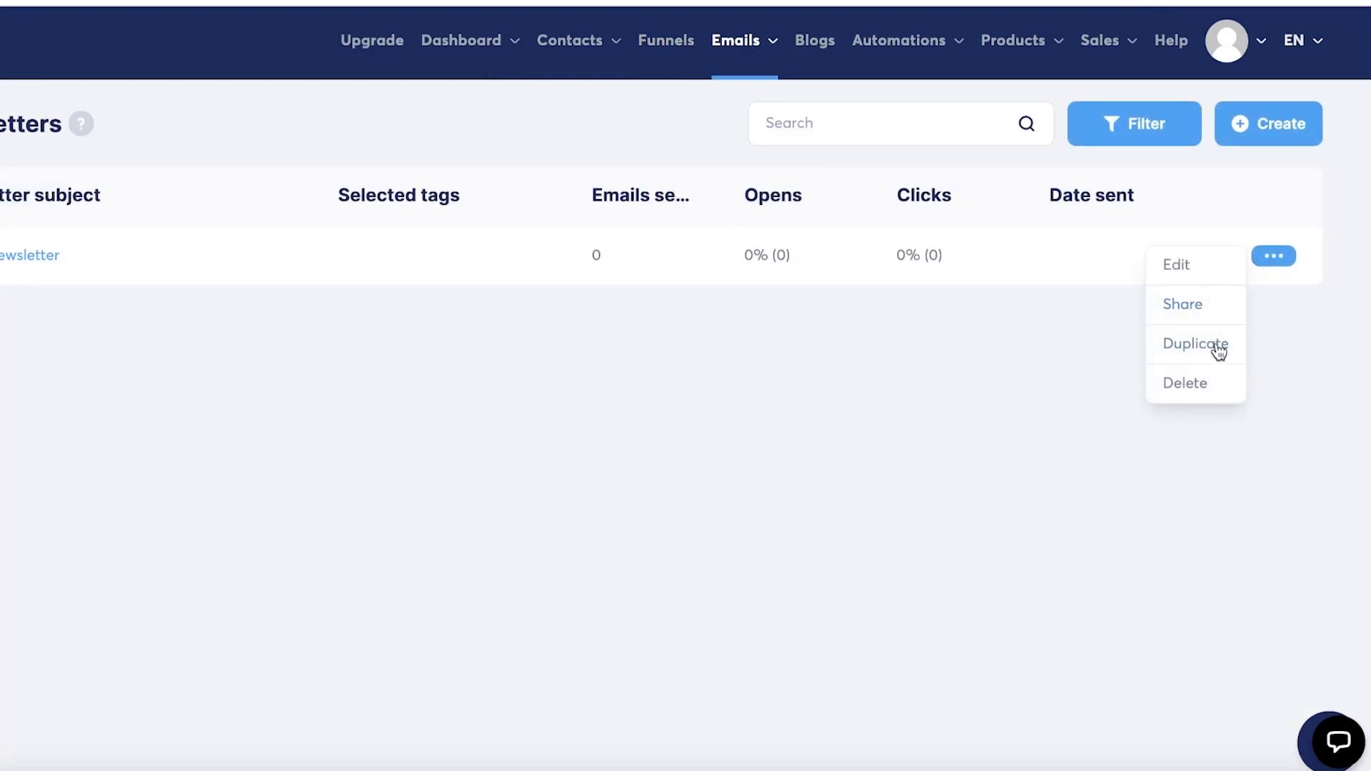
left_click(1209, 385)
left_click(460, 490)
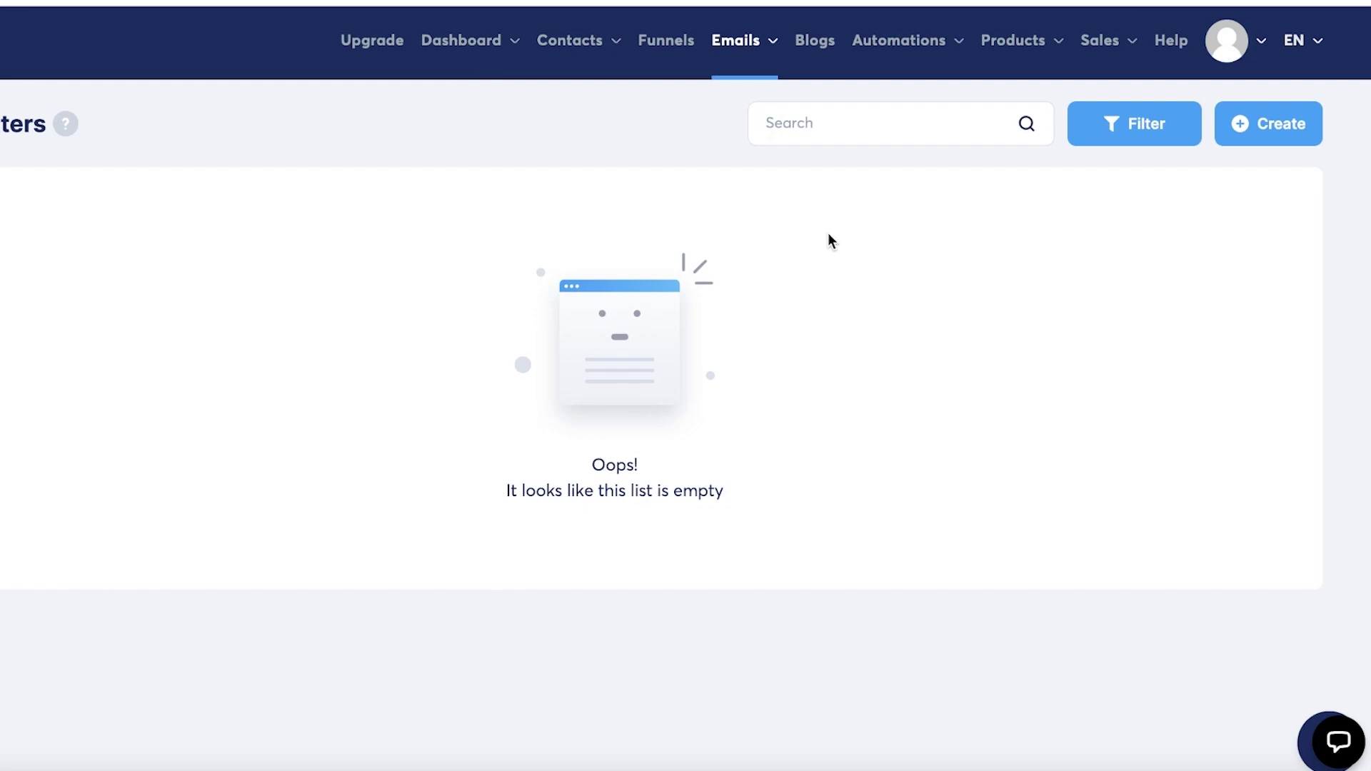
left_click(739, 65)
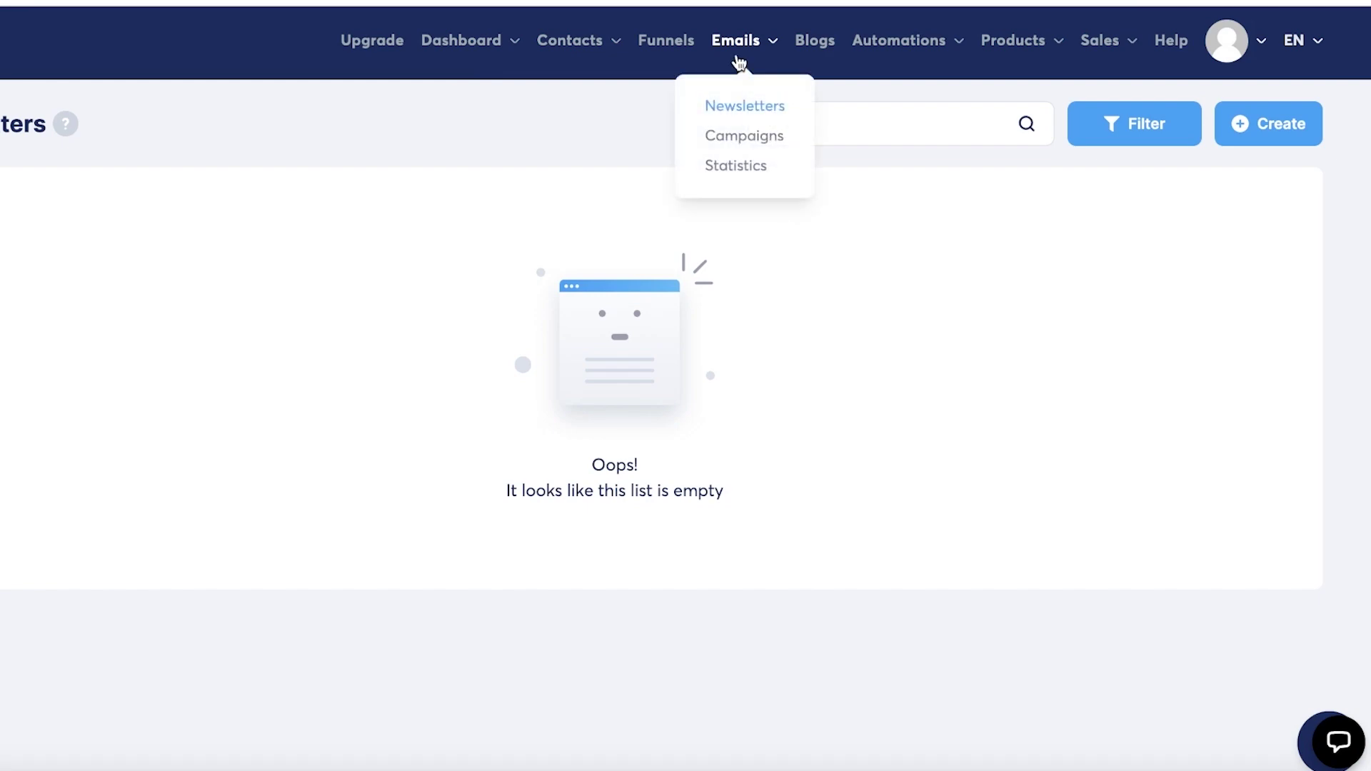
Step: Open the Summer Collection campaign's email 'Get the latest 2024 summer styles now'
left_click(747, 137)
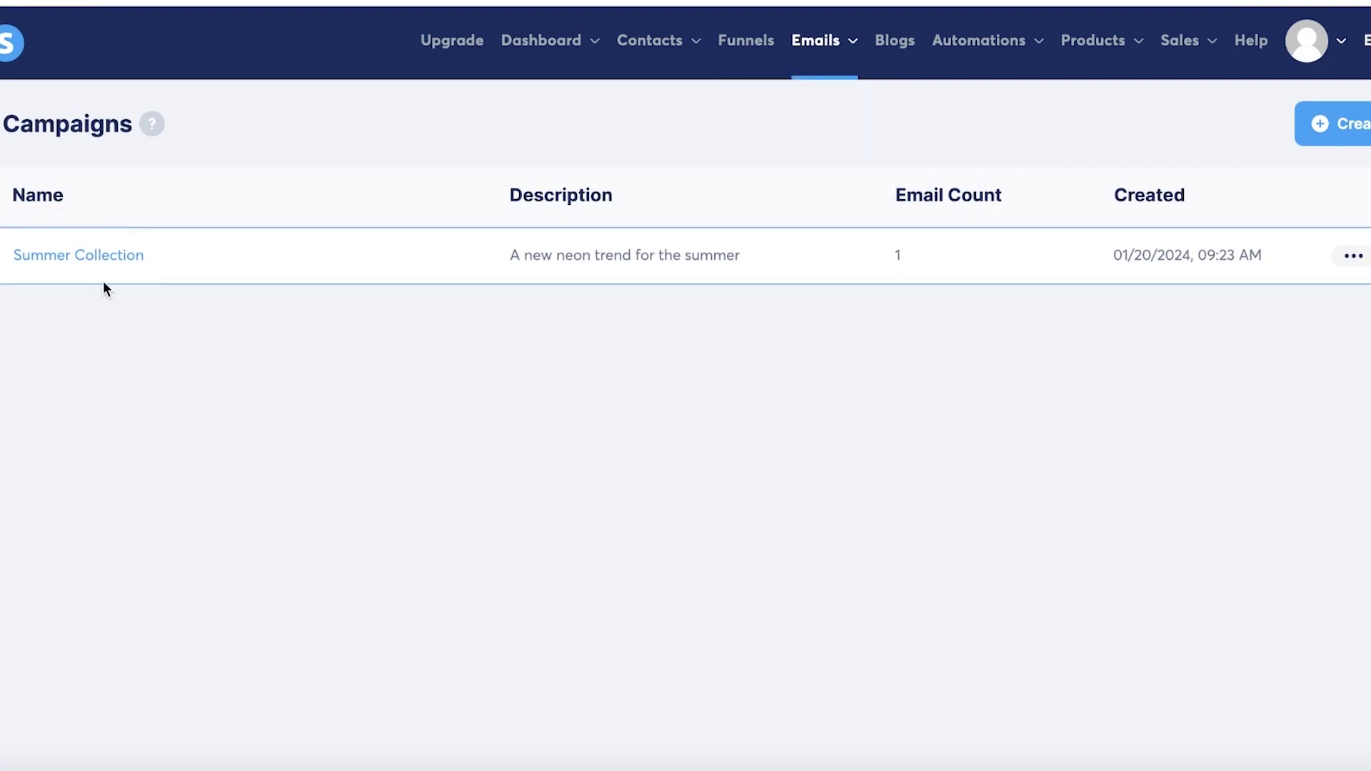
left_click(103, 255)
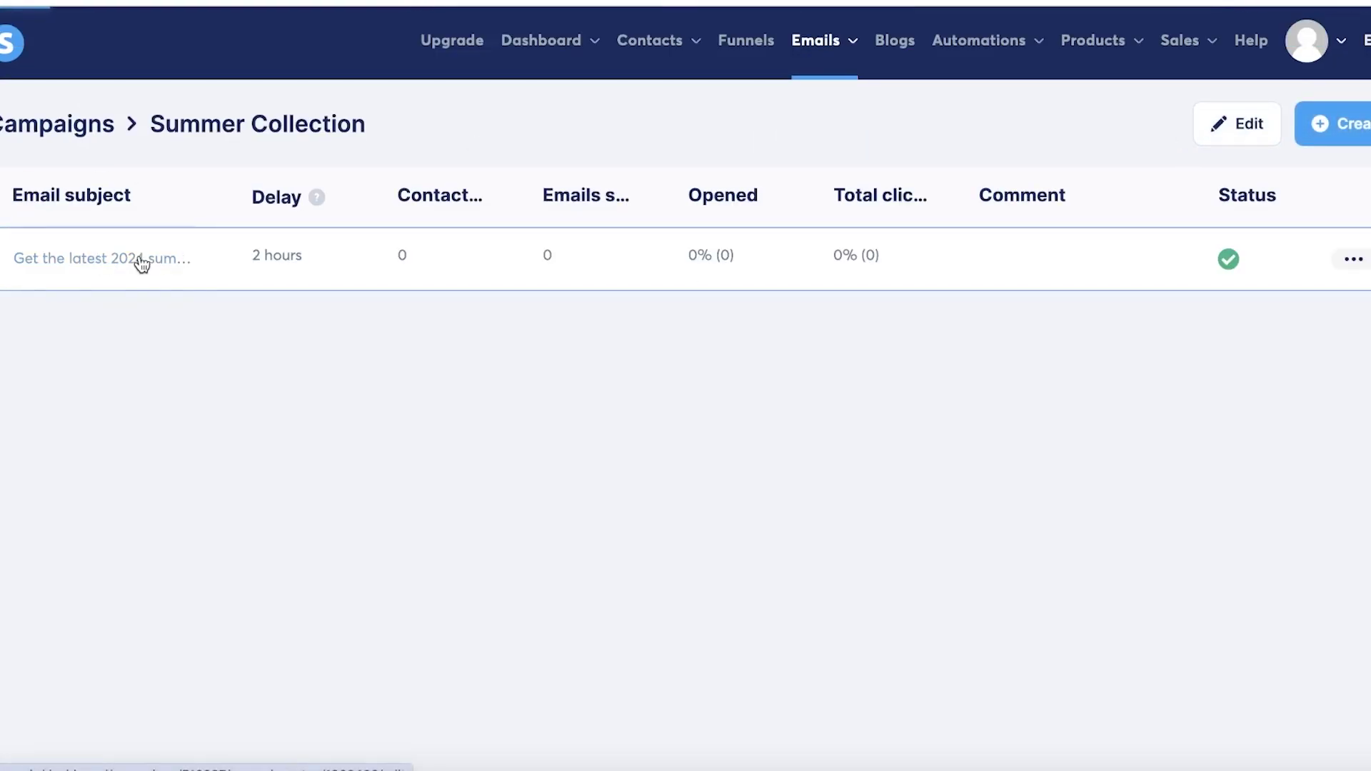
left_click(142, 261)
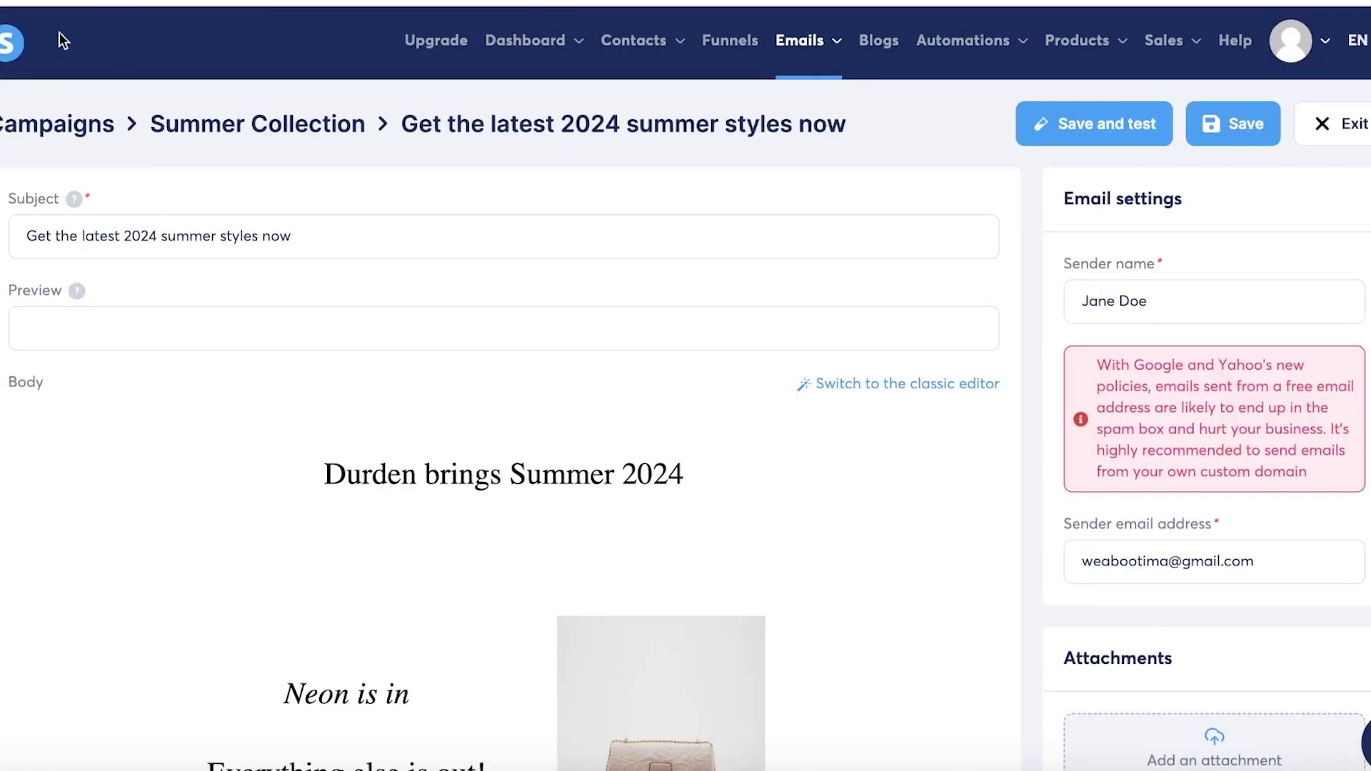
Step: Go back to the Dashboard via the logo, then to Emails > Newsletters
left_click(22, 41)
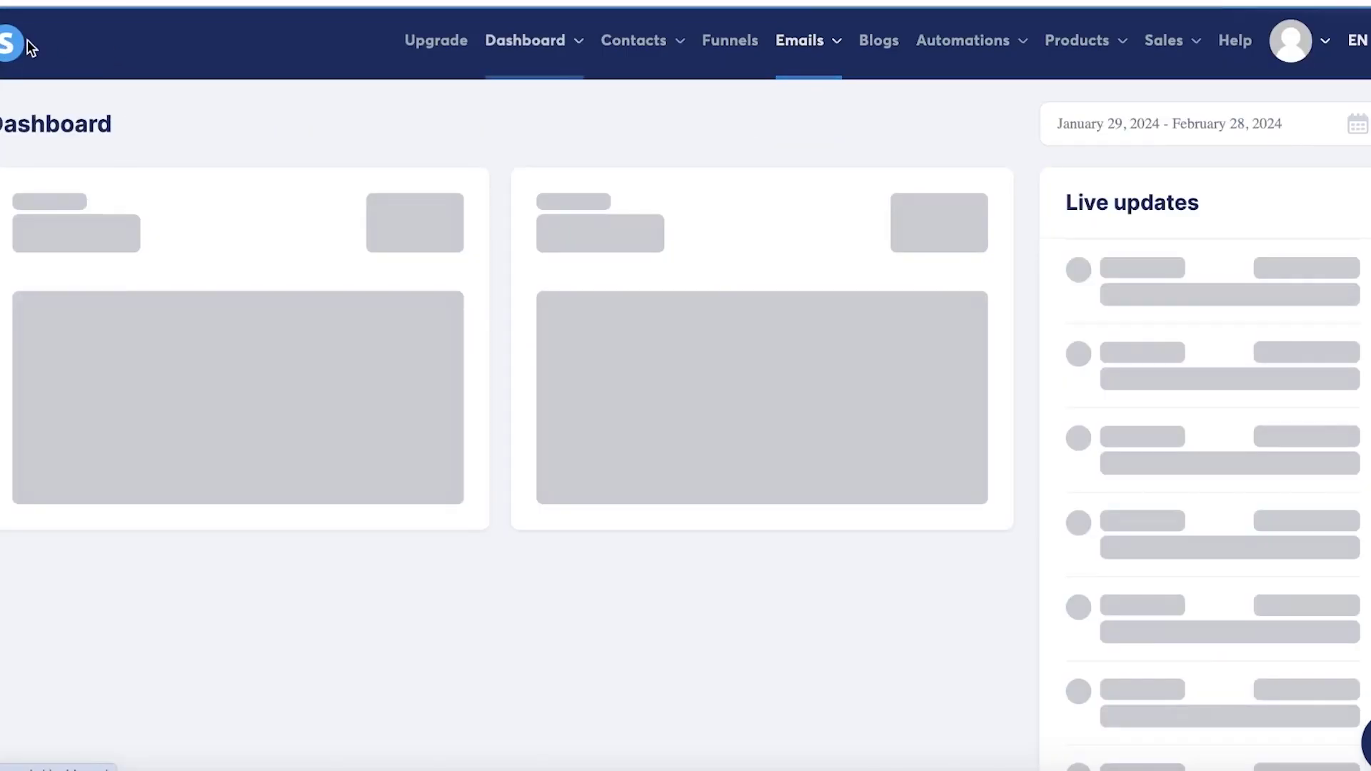
mouse_move(825, 41)
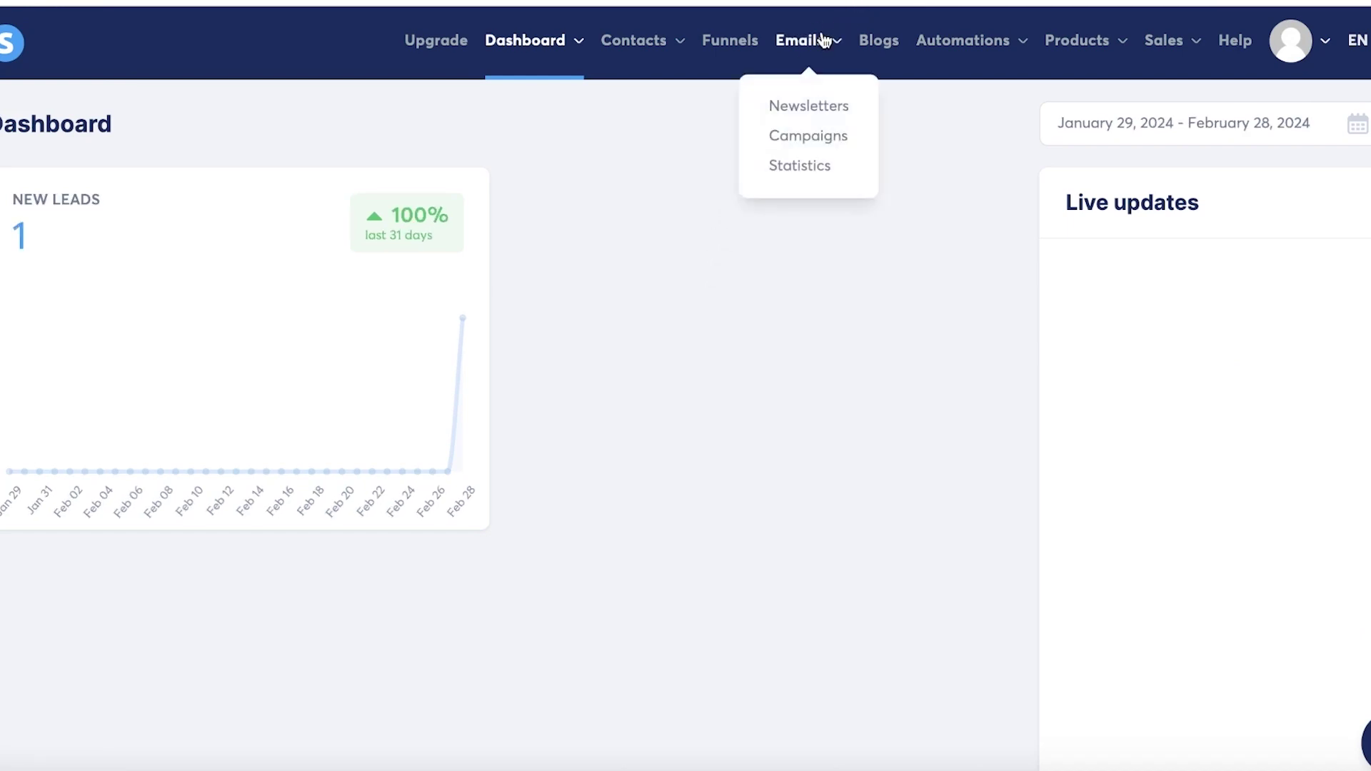
left_click(790, 111)
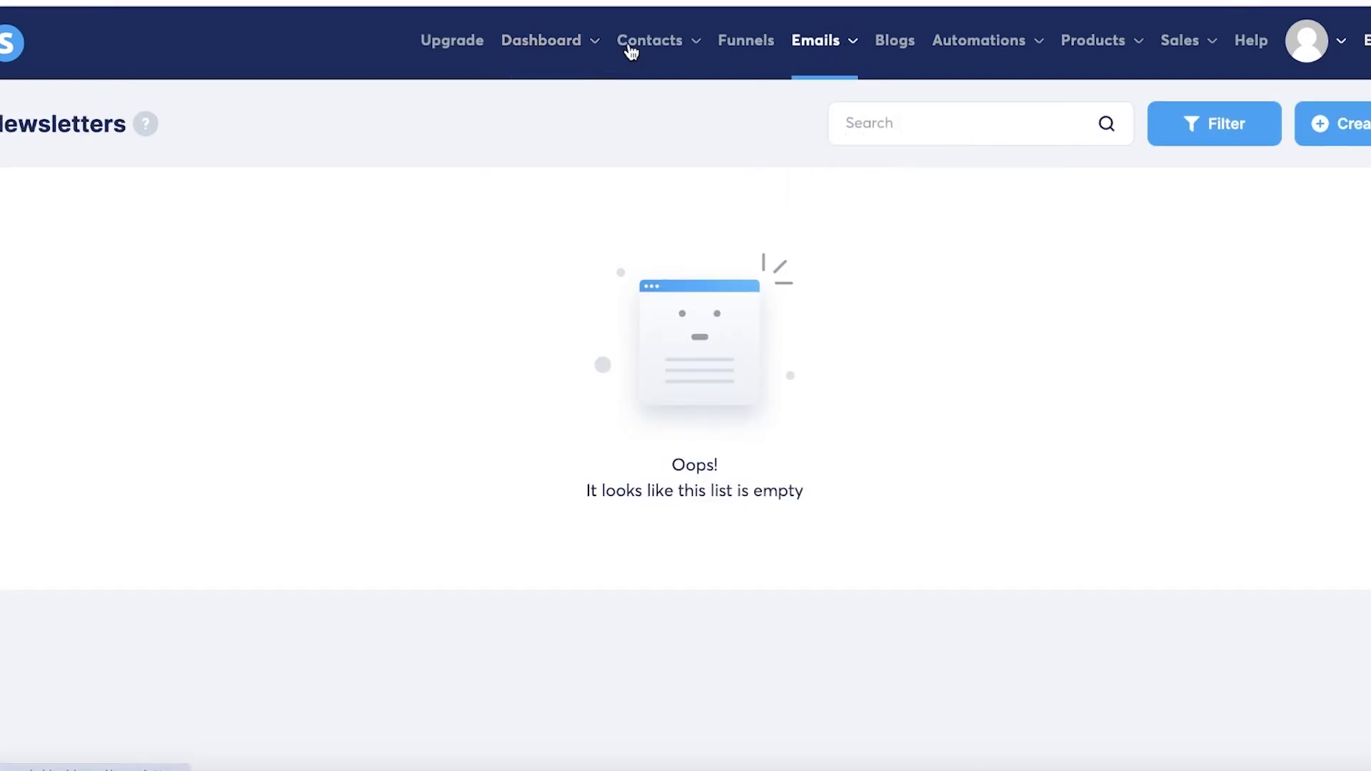
mouse_move(631, 50)
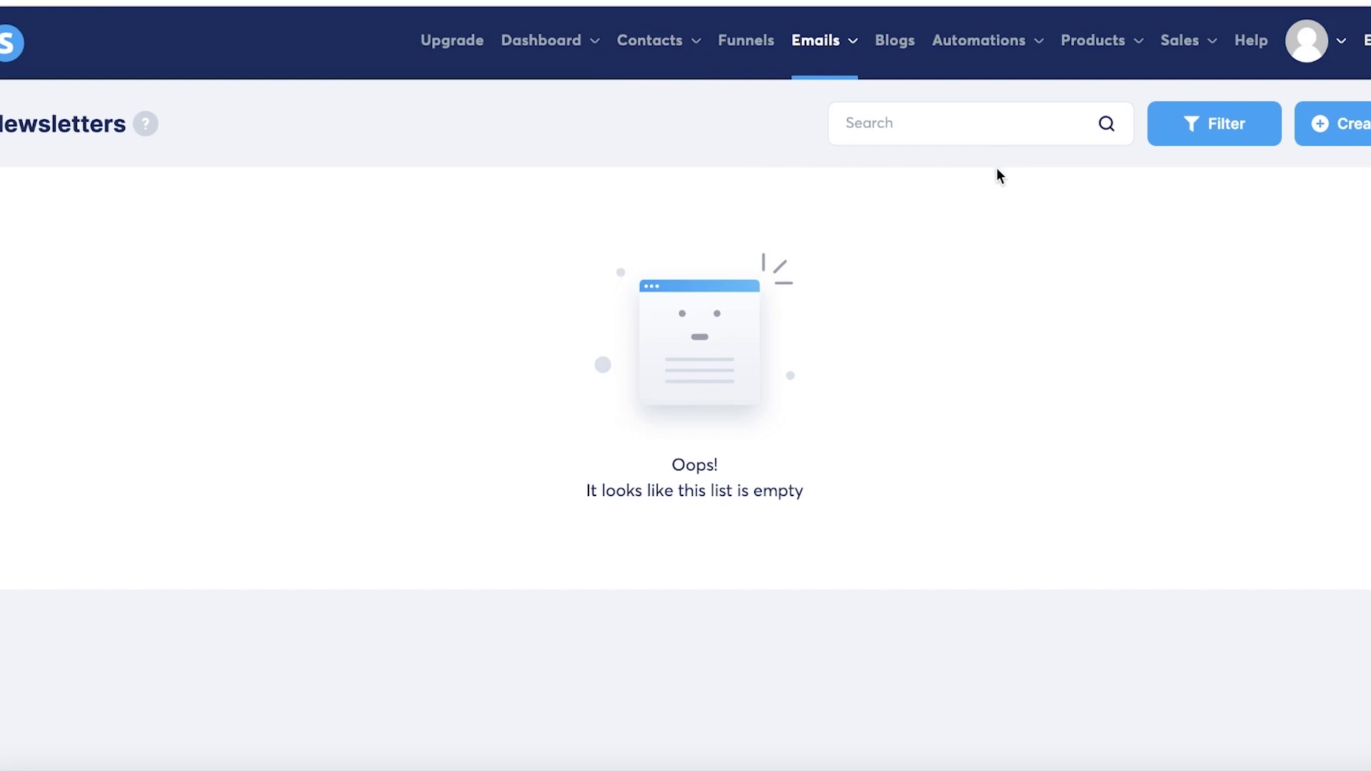